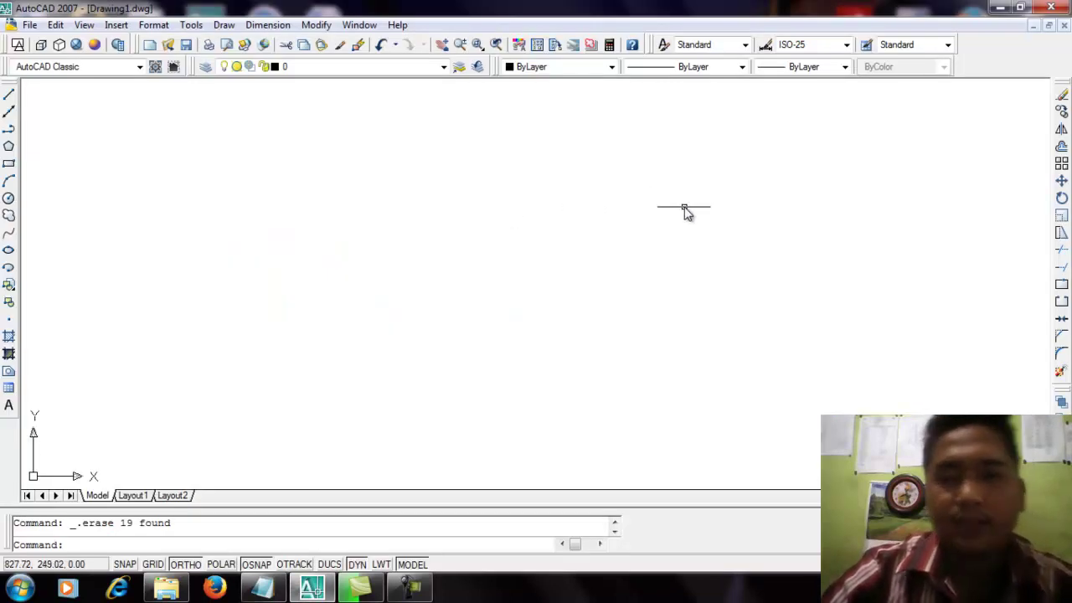
left_click(315, 25)
left_click(575, 164)
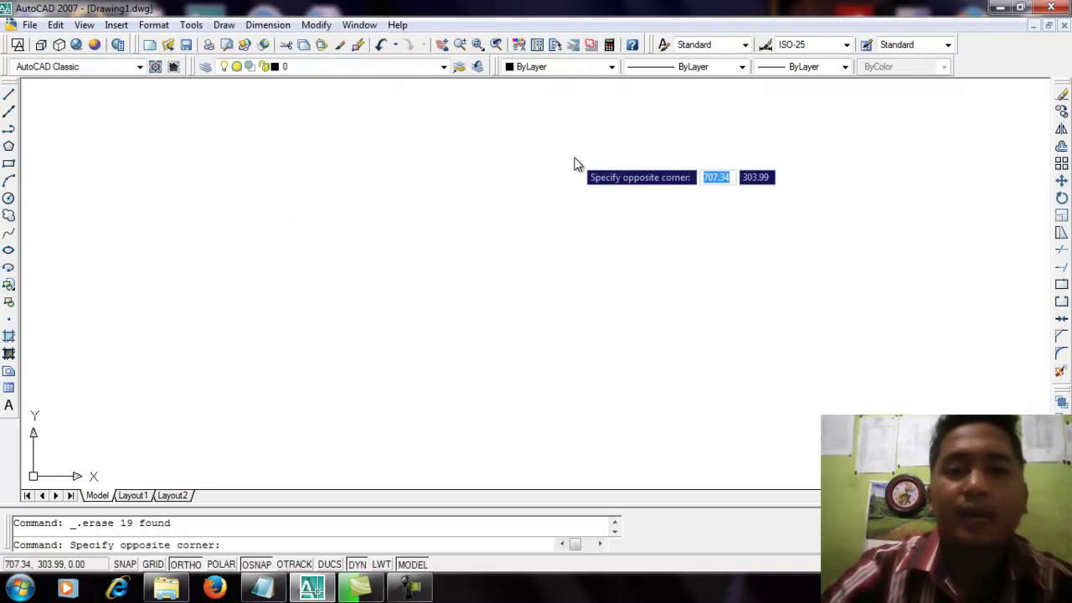
left_click(807, 223)
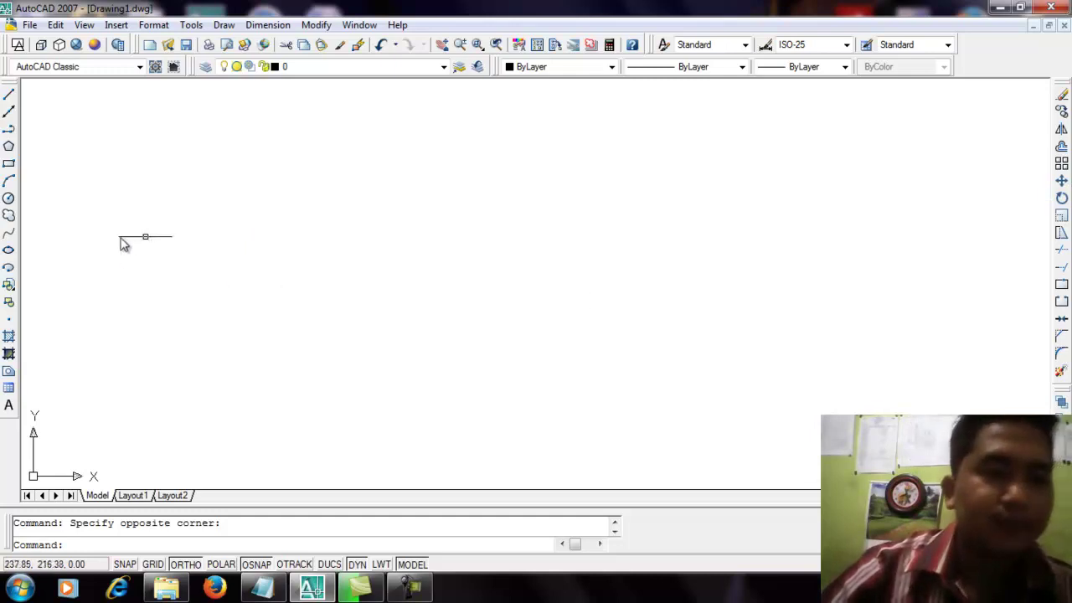
left_click(1062, 165)
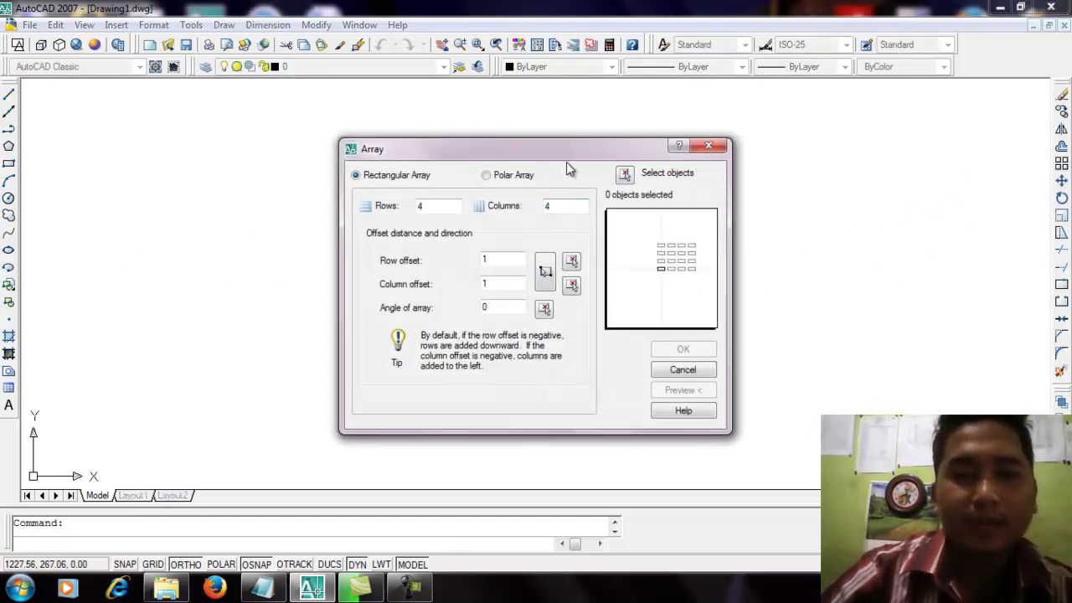
left_click_drag(574, 161, 650, 159)
left_click(798, 148)
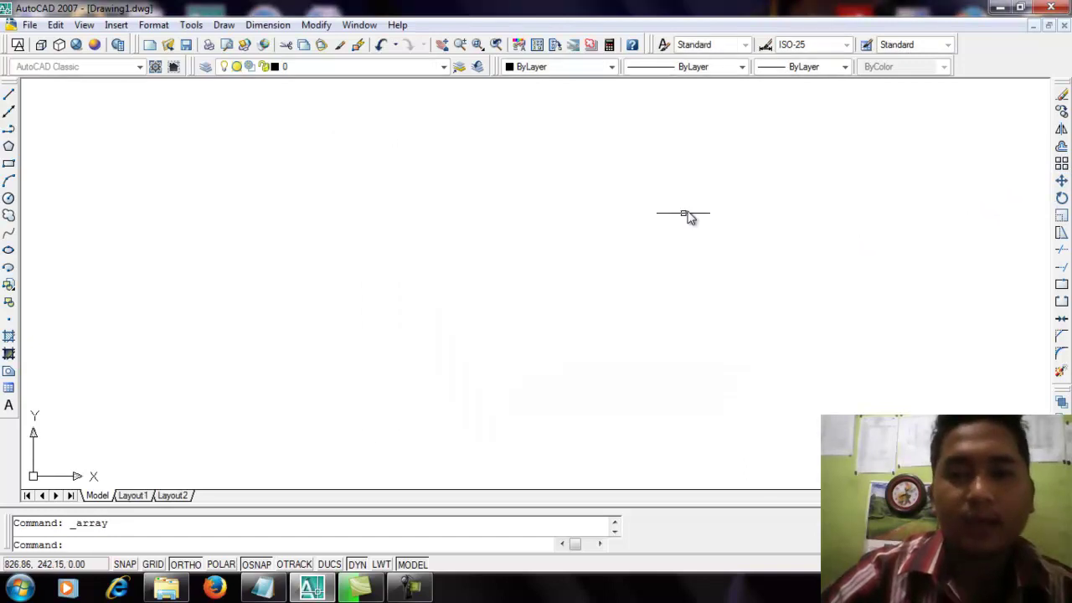
key("Escape")
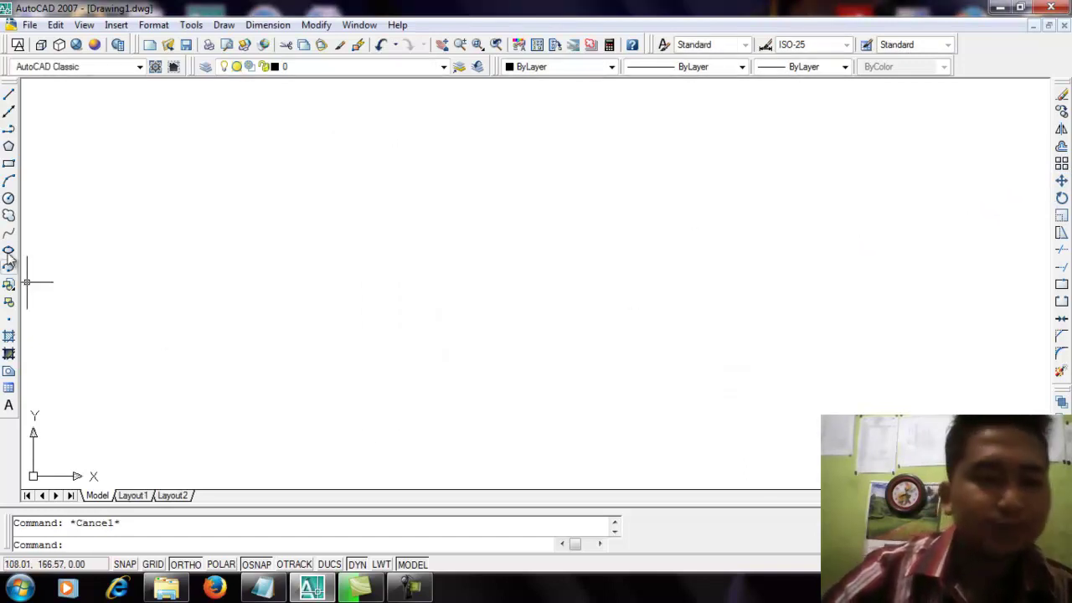
Draw a circle with a radius of about 92 in the middle of the empty drawing area.
left_click(9, 200)
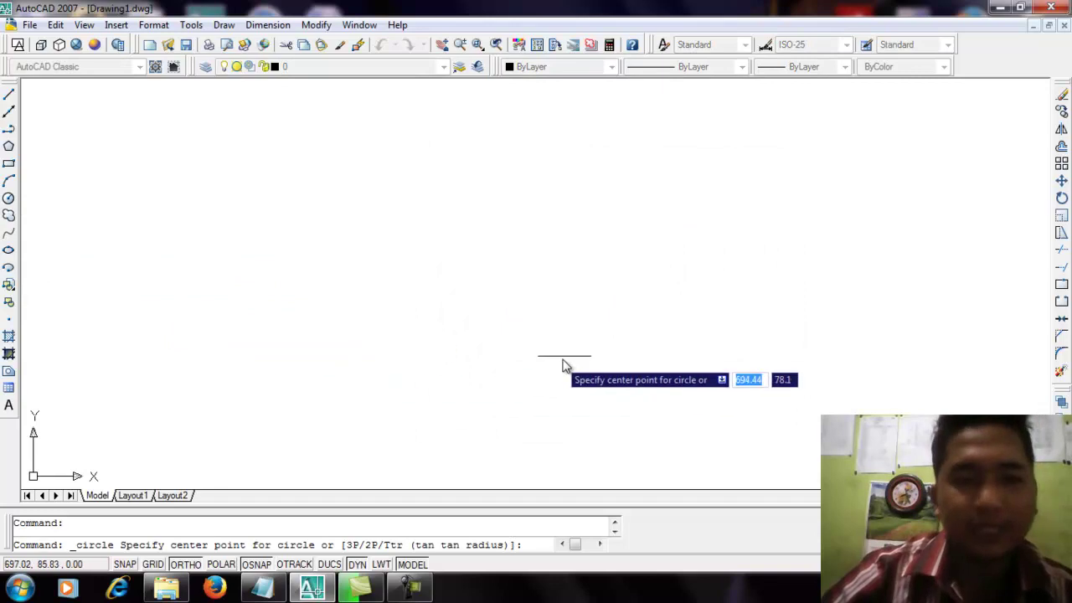
left_click(555, 295)
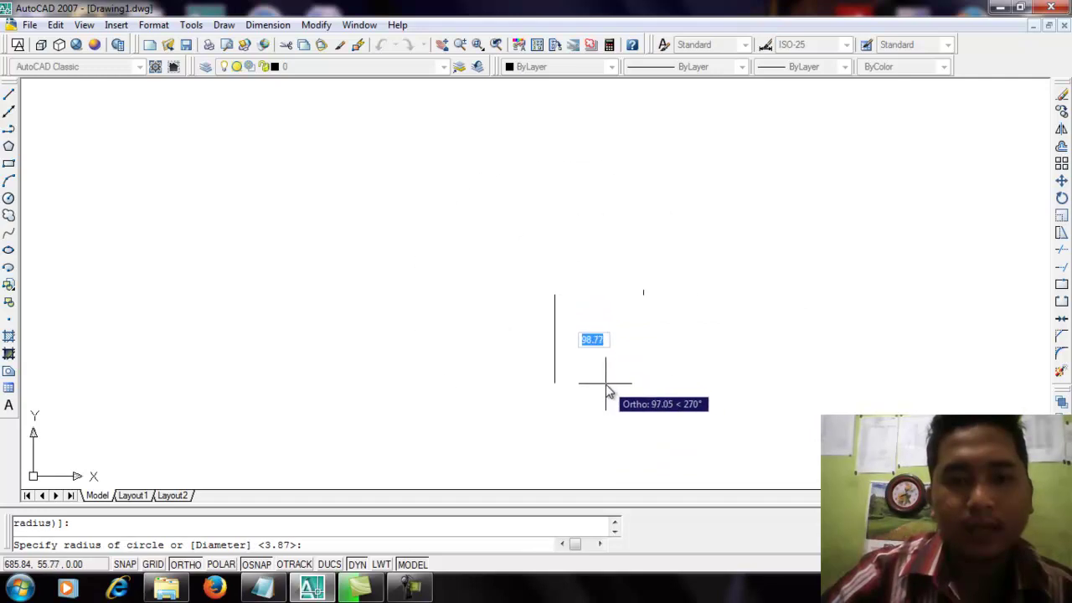
left_click(581, 386)
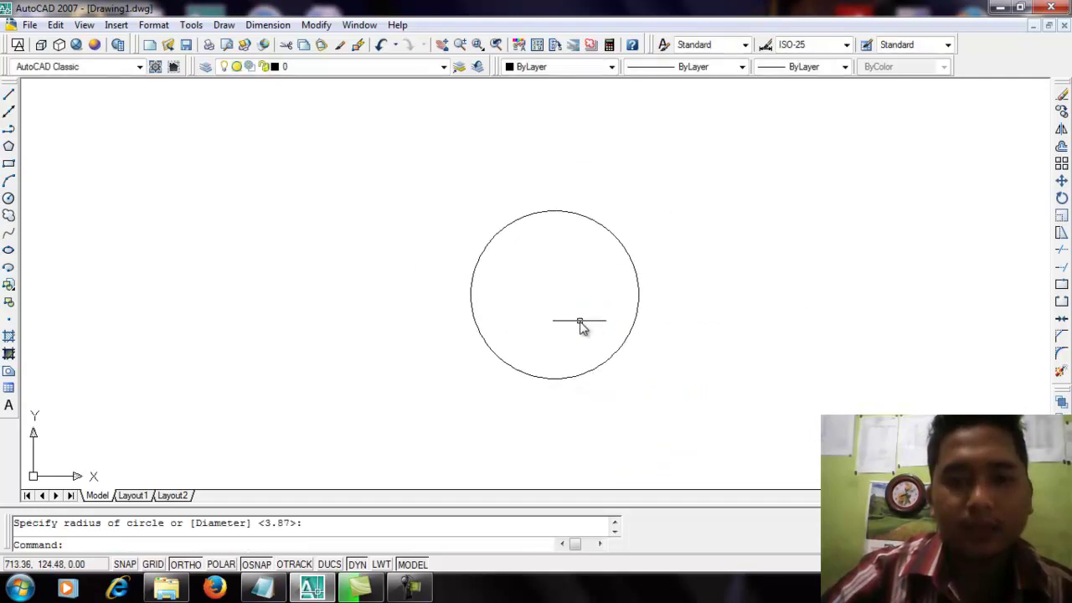
middle_click_drag(616, 329, 594, 351)
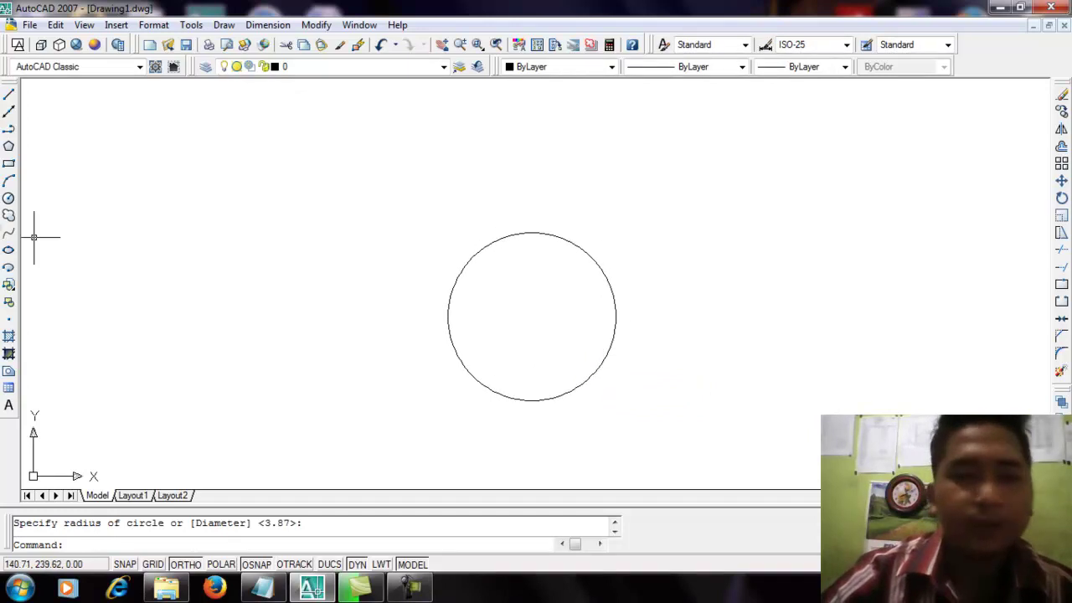
Draw a vertical polyline from the circle's center upward to a point beyond its upper edge.
left_click(9, 129)
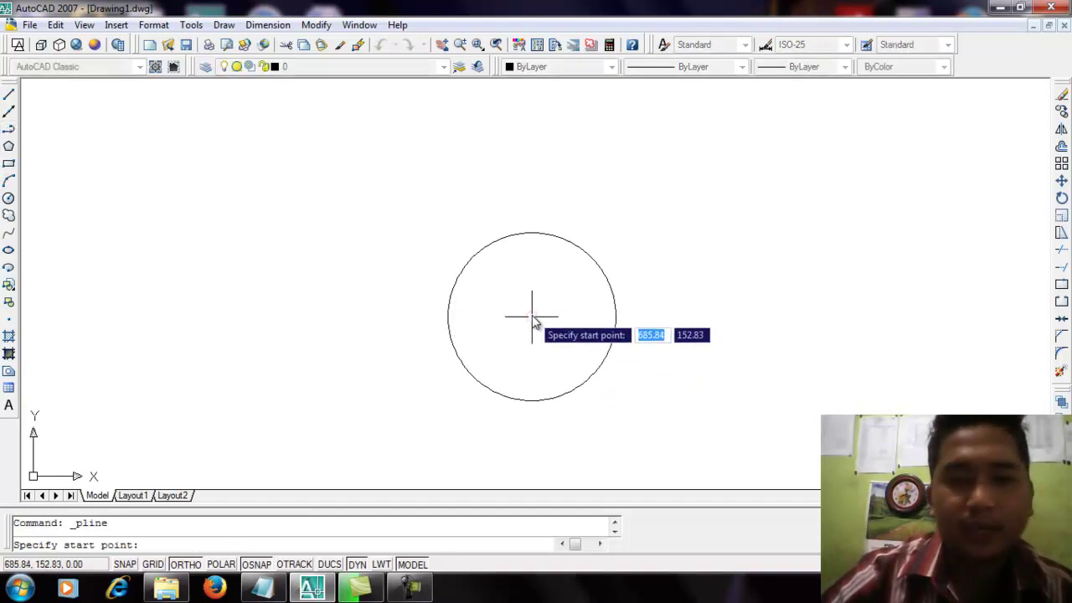
left_click(532, 317)
left_click(536, 179)
key("Escape")
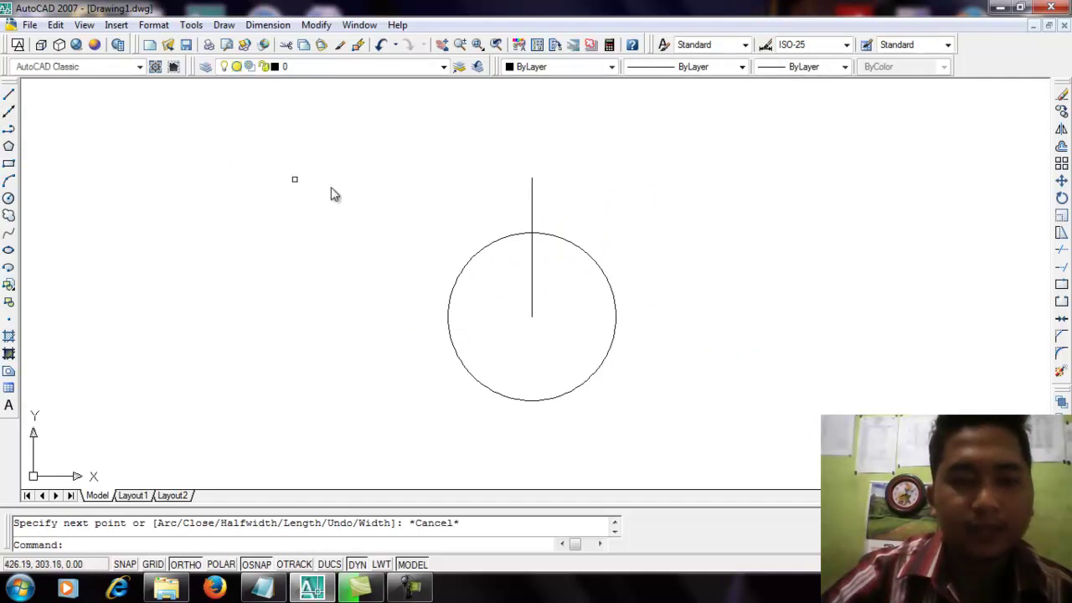
Draw a small circle centered on the upper end of the vertical line, clear of the large circle.
left_click(9, 198)
left_click(533, 179)
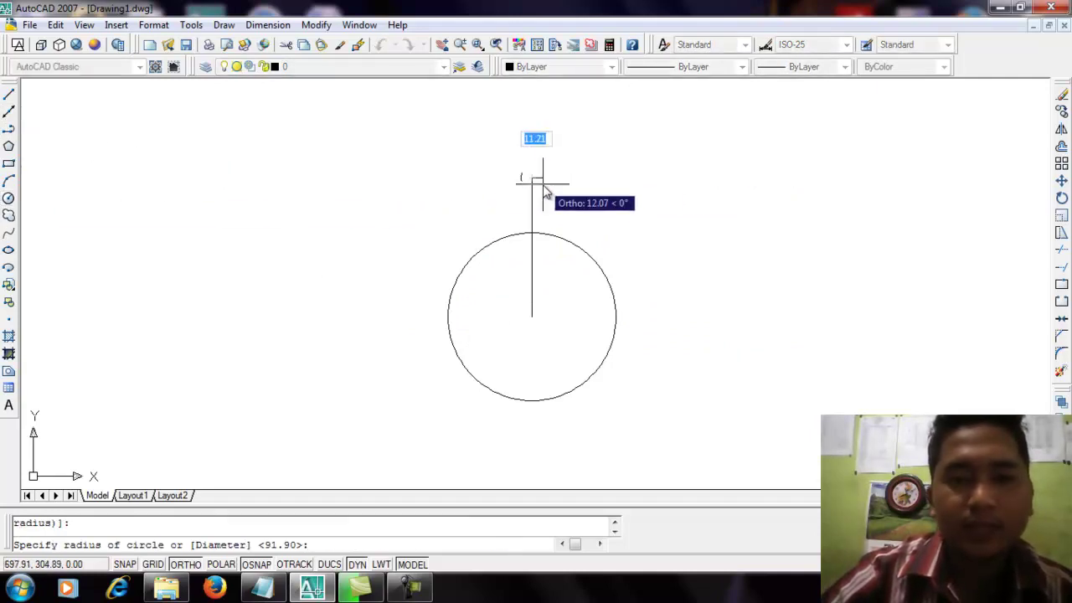
left_click(552, 199)
scroll(565, 216, "up", 2)
middle_click_drag(566, 217, 548, 215)
middle_click_drag(616, 210, 646, 168)
scroll(639, 236, "down", 1)
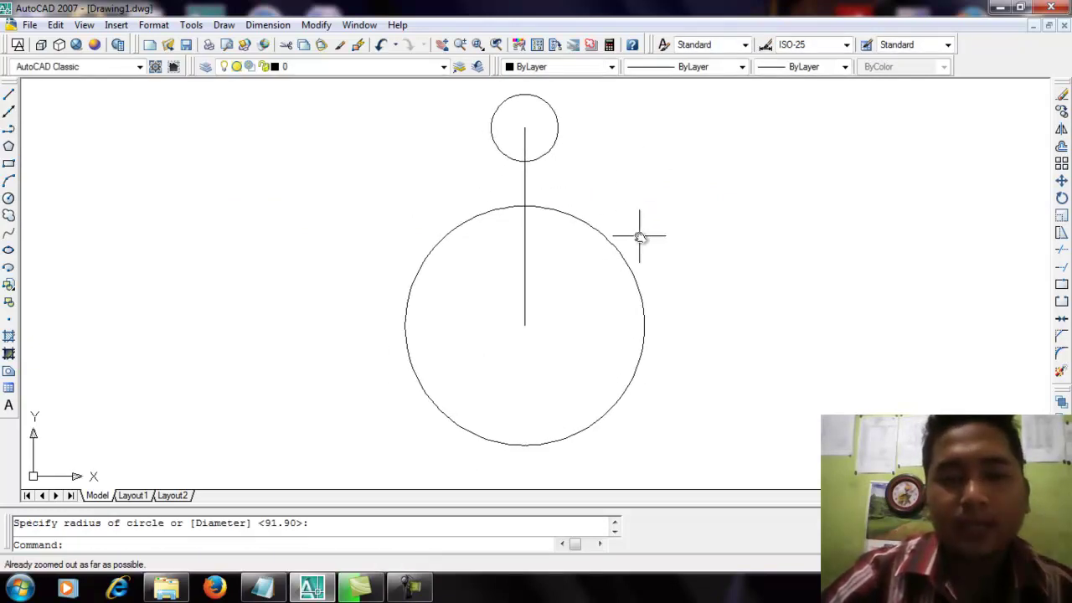
scroll(641, 225, "up", 1)
scroll(636, 232, "down", 2)
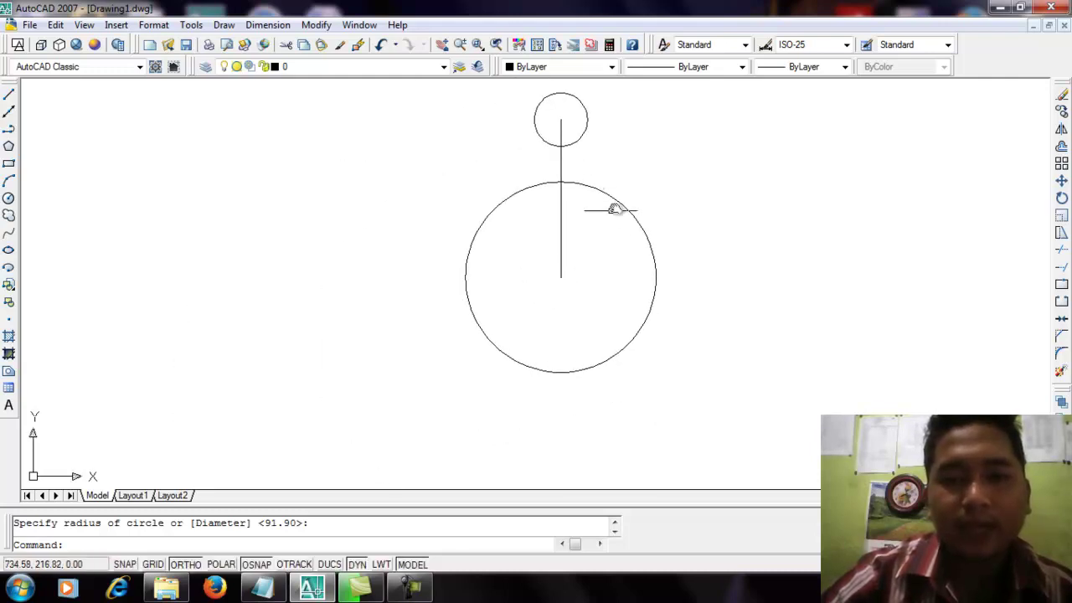
mouse_move(780, 323)
middle_mouse_down()
mouse_move(756, 325)
mouse_move(722, 354)
middle_mouse_up()
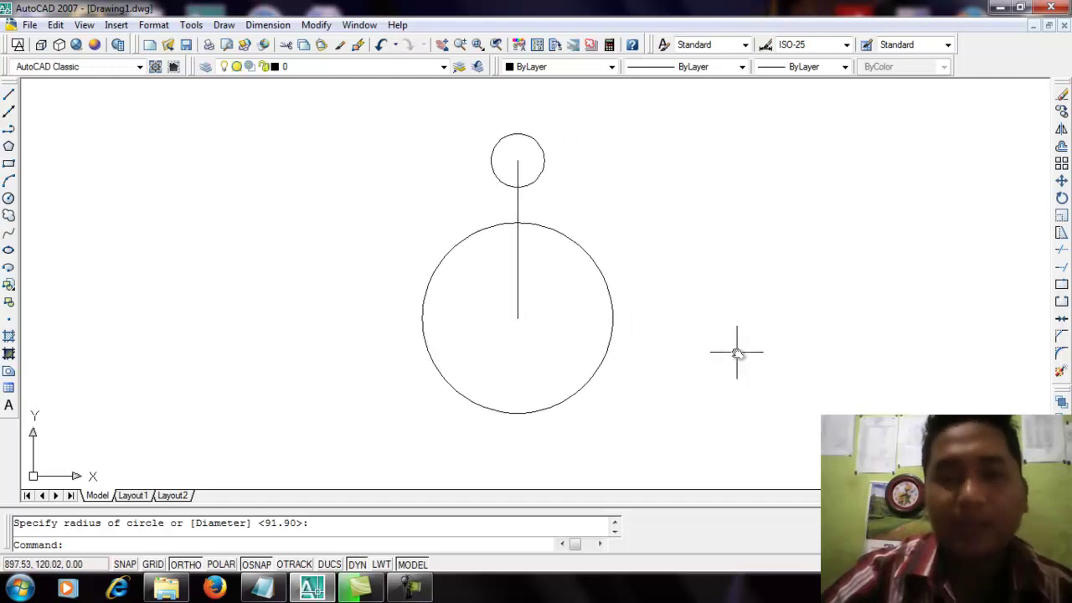
Set up a polar array of the small circle and vertical line around the large circle's center.
left_click(1061, 165)
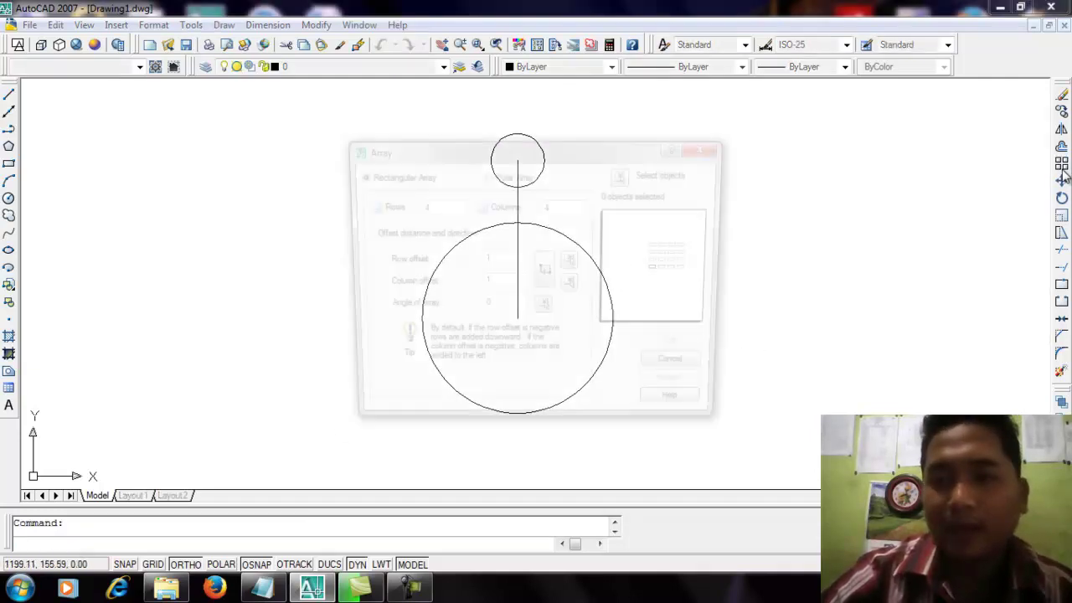
mouse_move(616, 158)
left_mouse_down()
mouse_move(933, 160)
mouse_move(950, 170)
left_mouse_up()
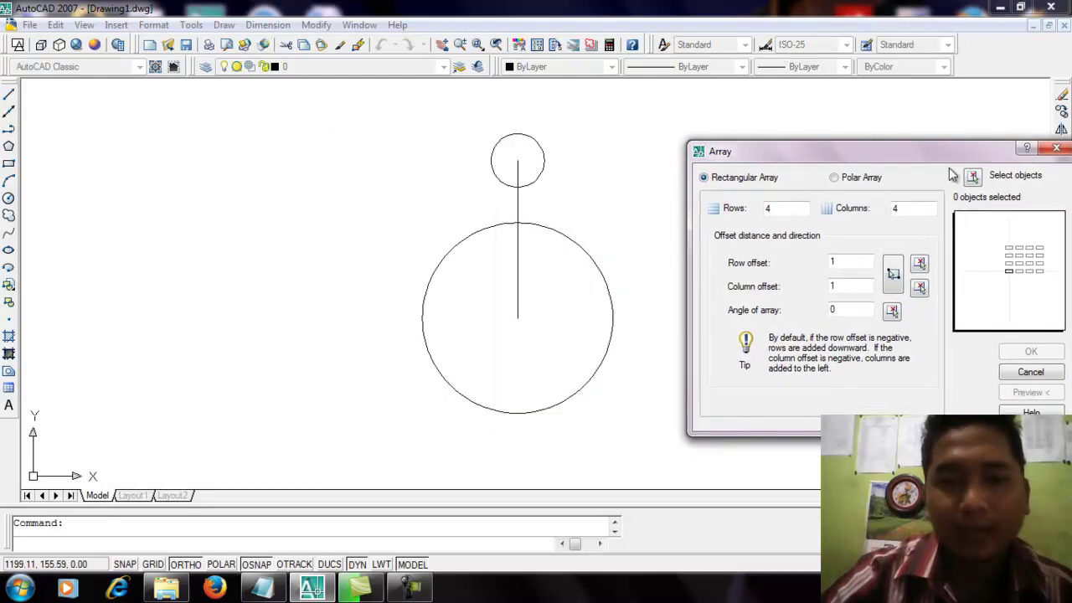
left_click(834, 178)
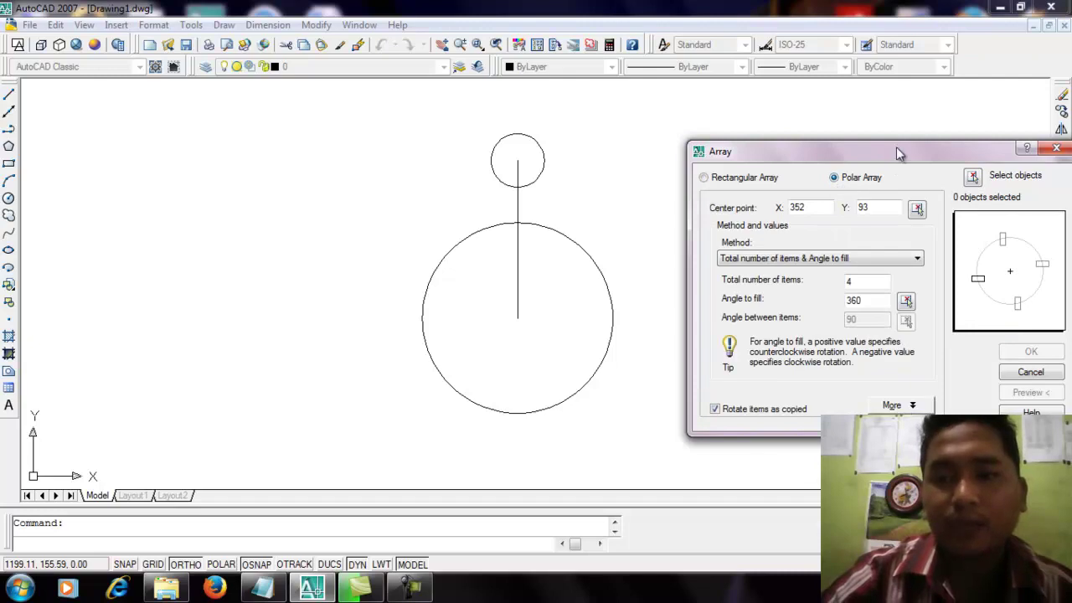
left_click_drag(898, 153, 847, 109)
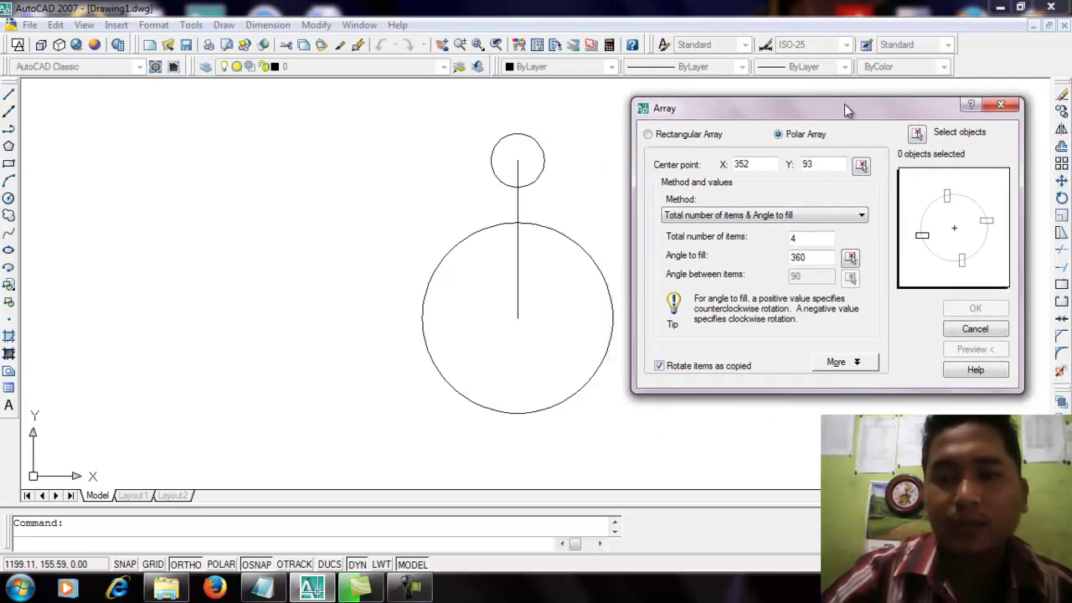
left_click(917, 136)
left_click(575, 99)
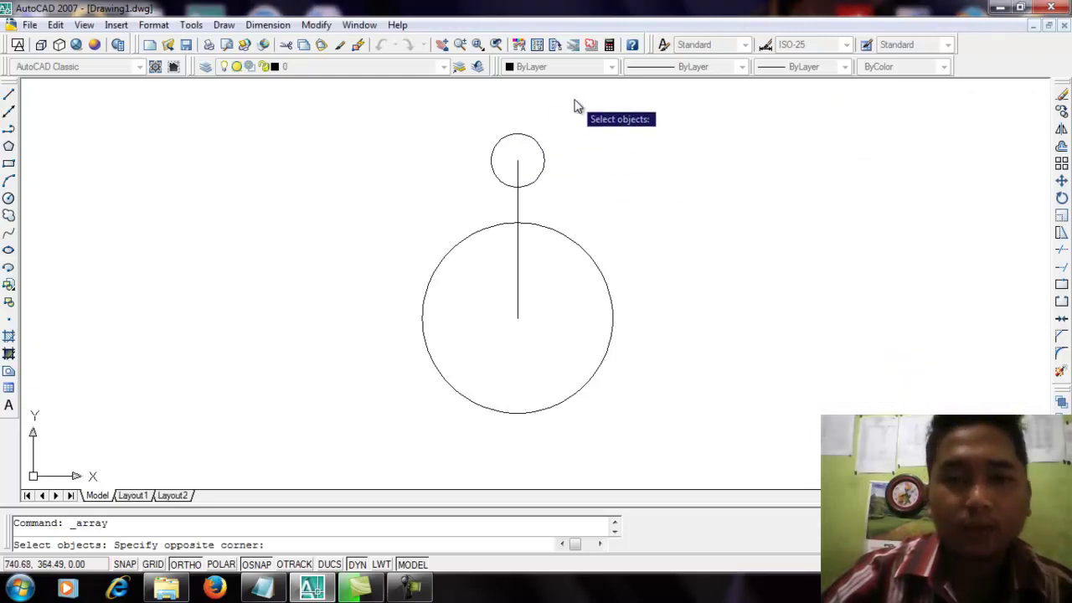
left_click(466, 216)
key("Return")
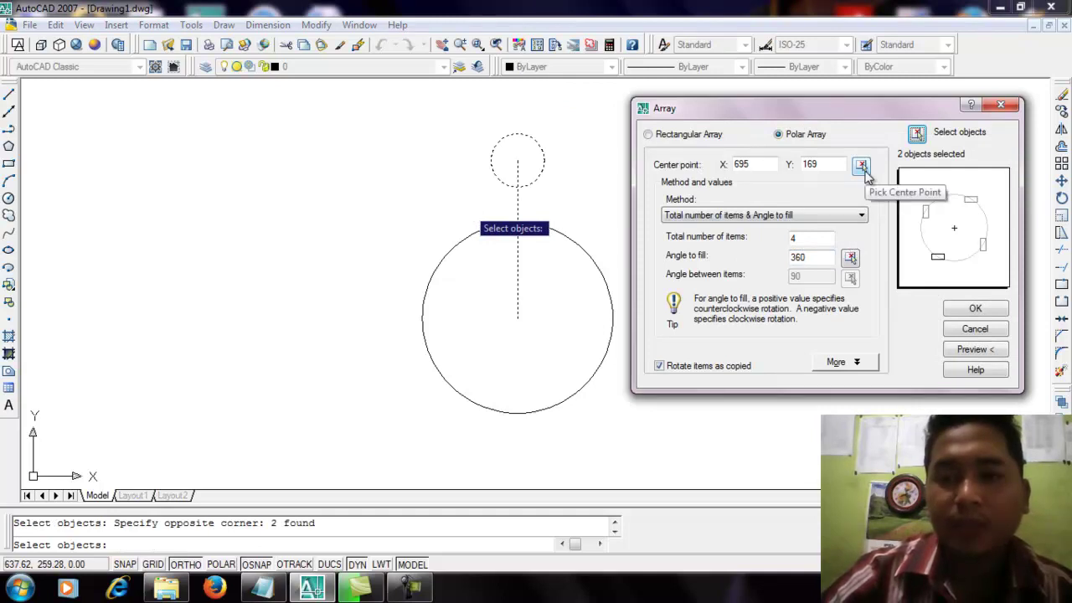
left_click(862, 167)
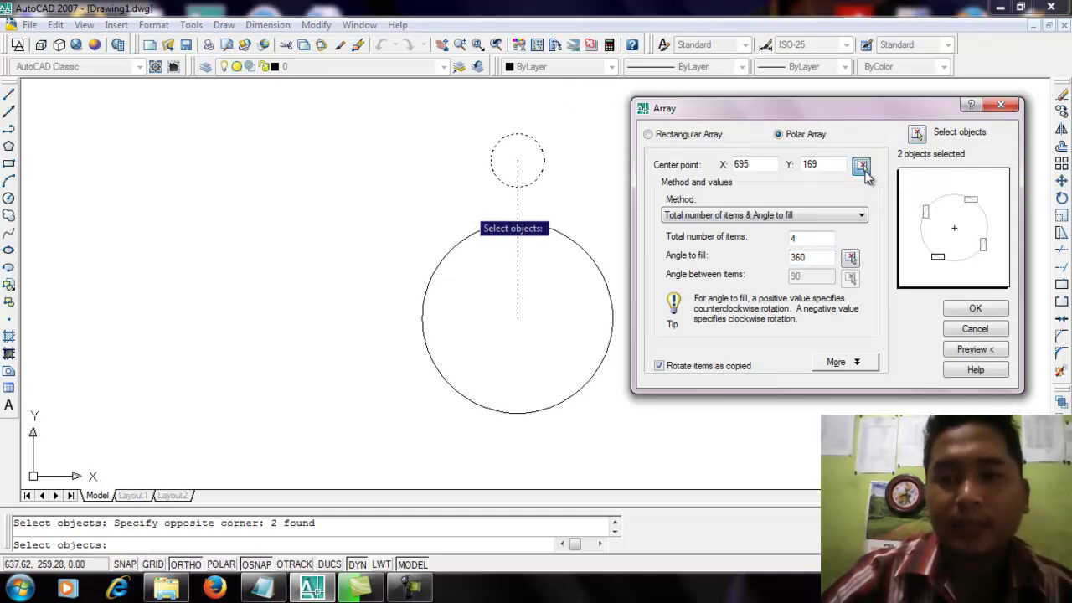
left_click(517, 319)
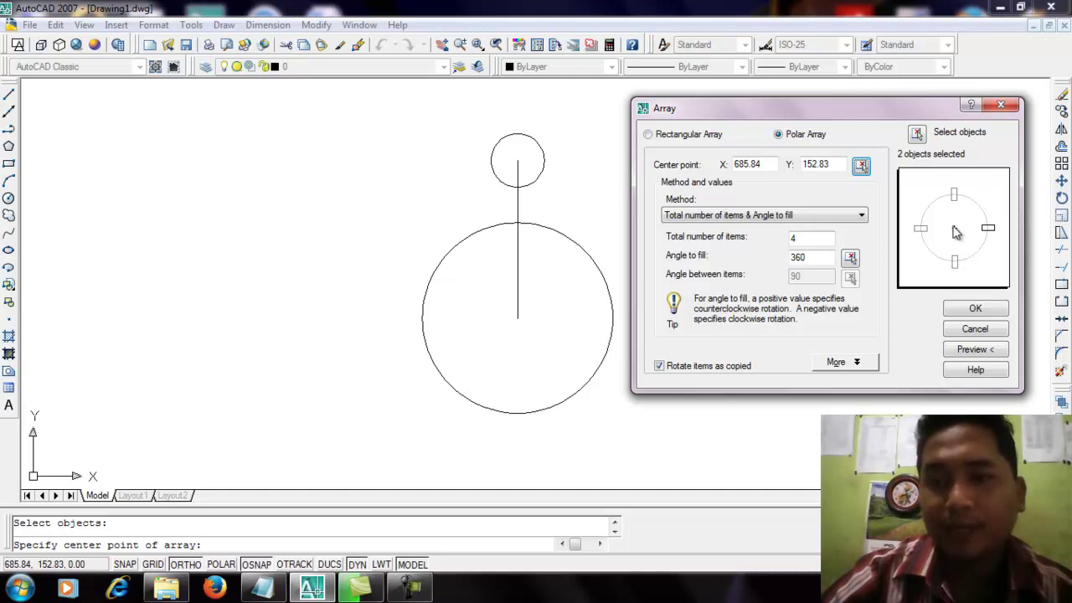
Set the polar array's total number of items to 8, preview it and accept the result.
left_click_drag(820, 242, 784, 245)
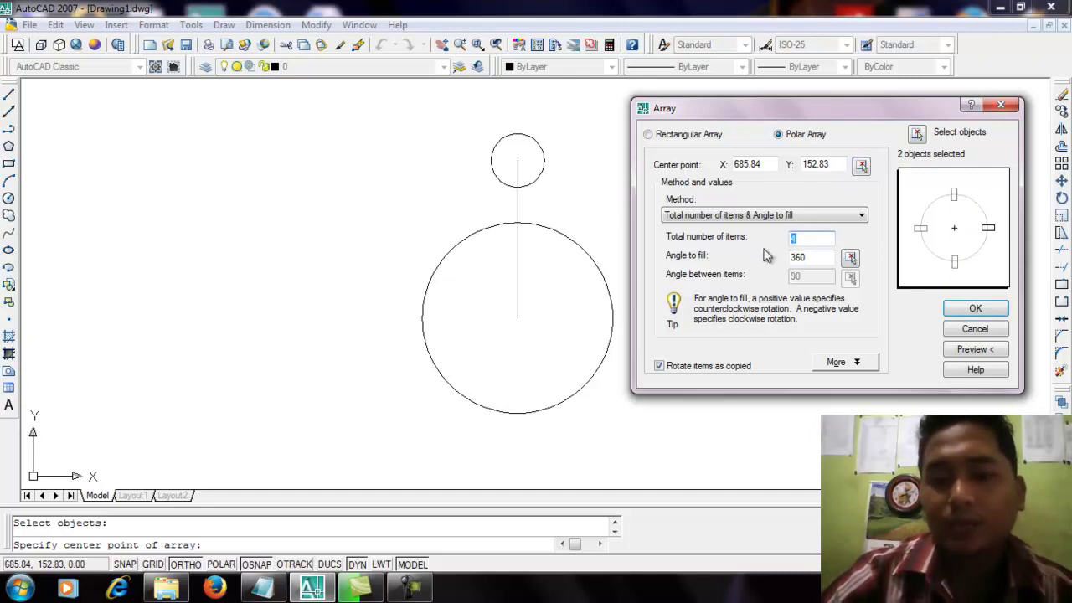
type("8")
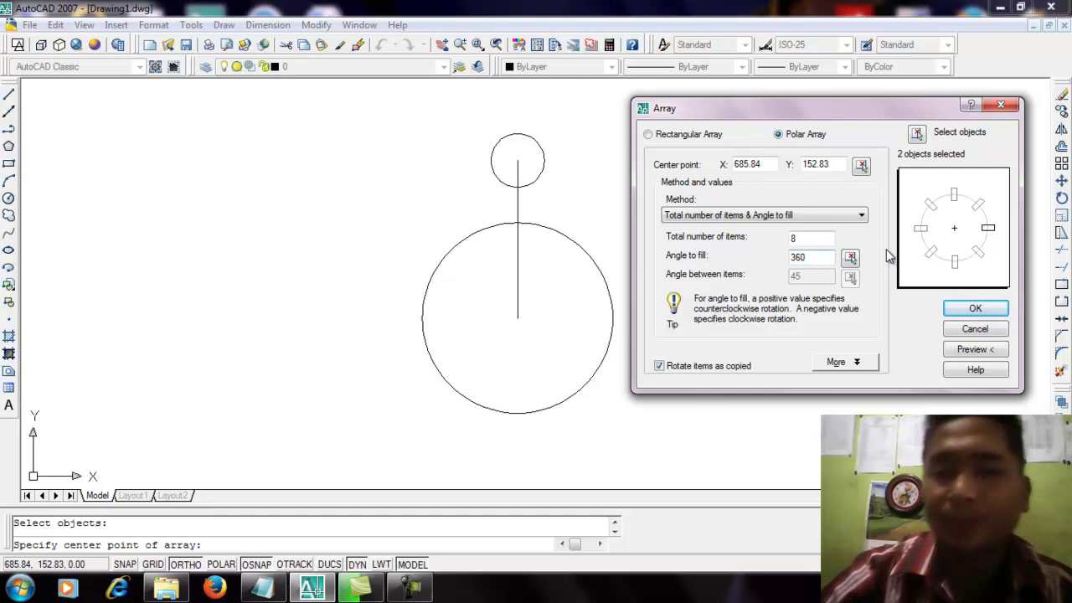
left_click(963, 351)
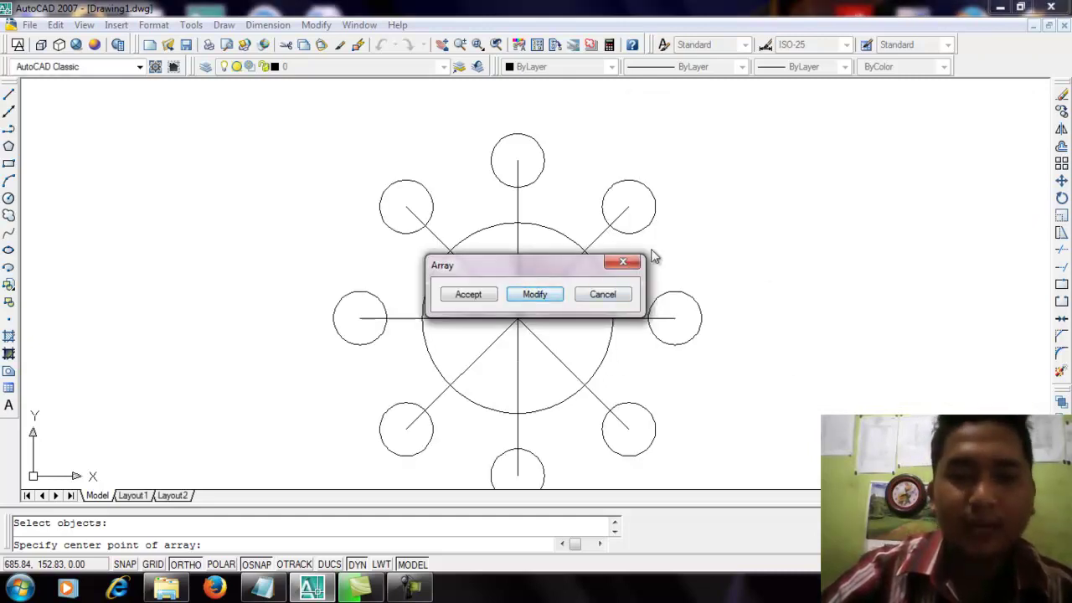
left_click(469, 295)
mouse_move(480, 297)
middle_mouse_down()
mouse_move(656, 299)
mouse_move(657, 322)
mouse_move(646, 324)
middle_mouse_up()
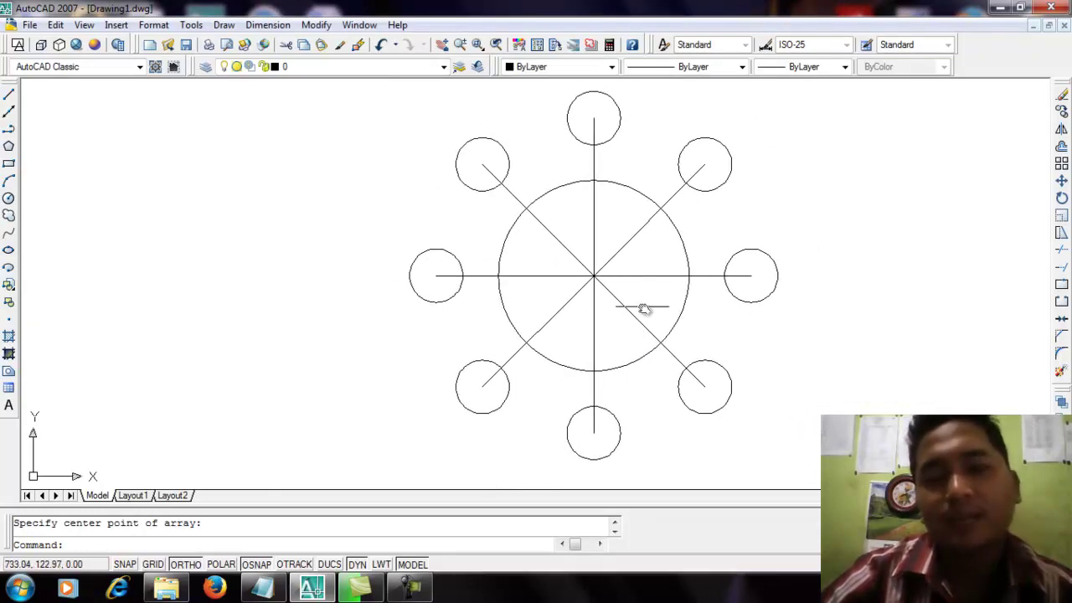
middle_click_drag(659, 304, 563, 309)
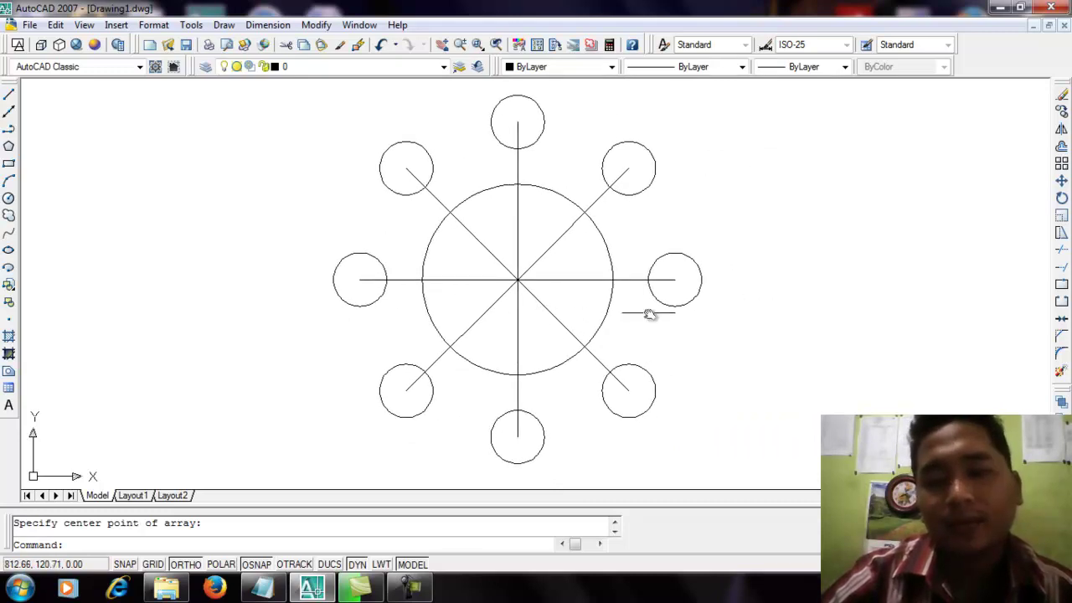
middle_click_drag(646, 311, 616, 295)
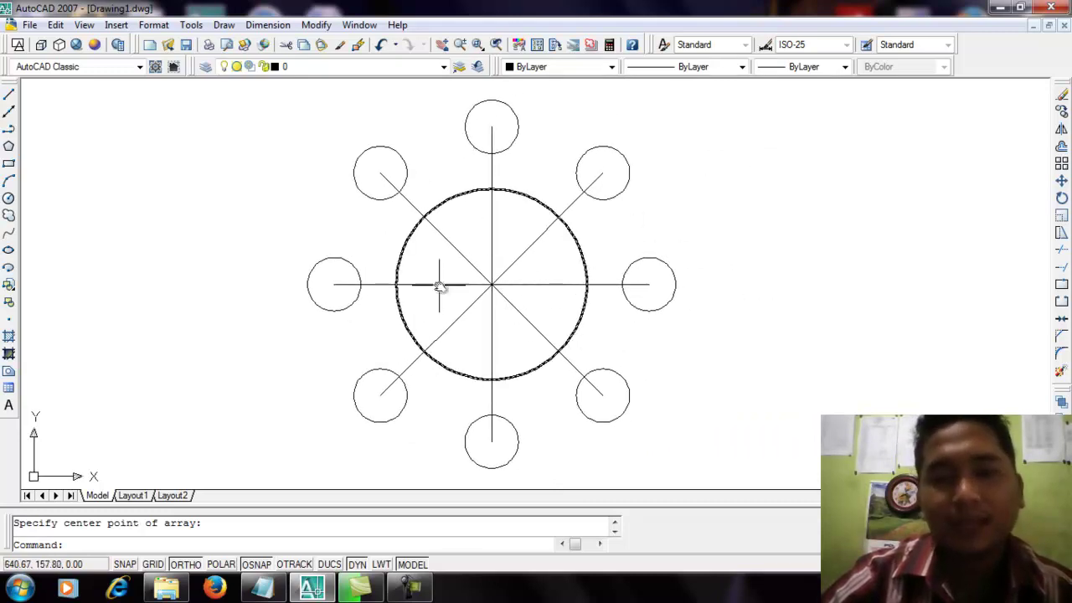
Undo the polar array and select the small circle and vertical line for a new polar array.
key("ctrl+z")
key("ctrl+z")
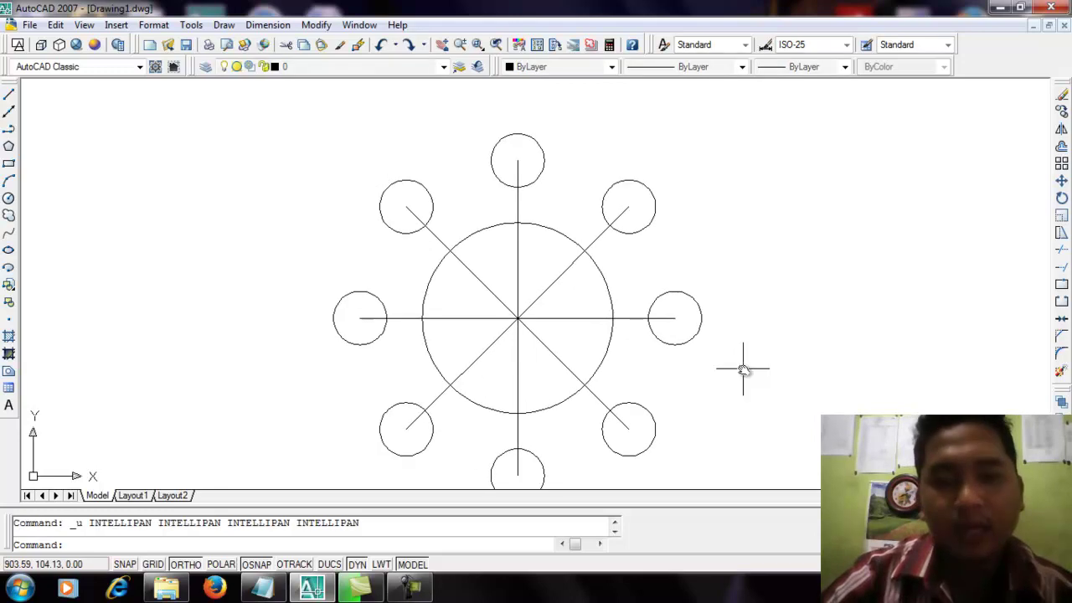
left_click(1061, 164)
mouse_move(548, 149)
left_mouse_down()
mouse_move(1071, 103)
mouse_move(928, 105)
left_mouse_up()
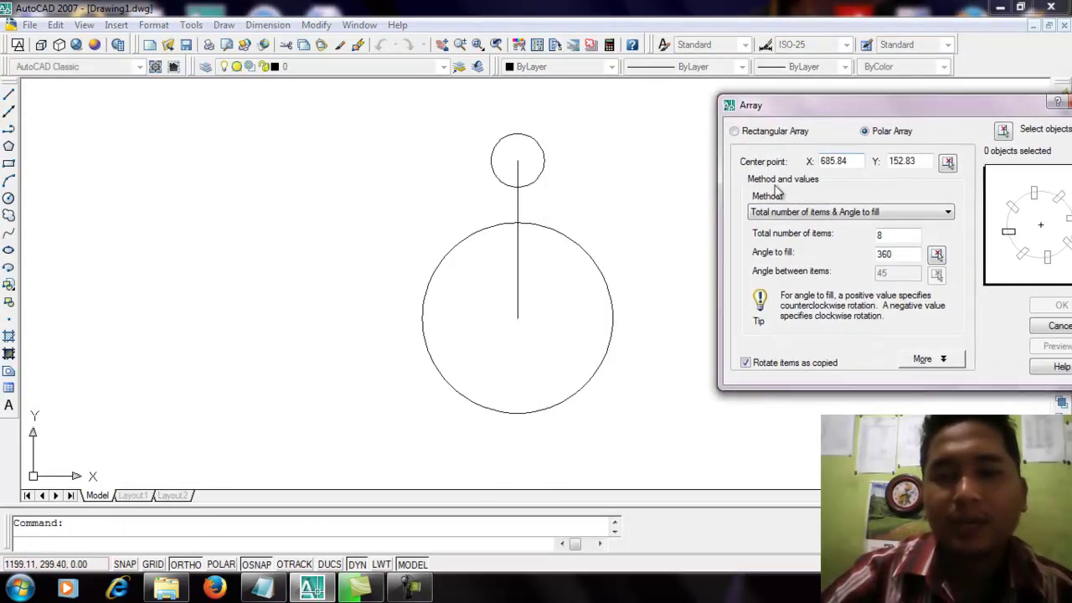
left_click_drag(777, 114, 744, 115)
left_click(970, 134)
left_click(574, 115)
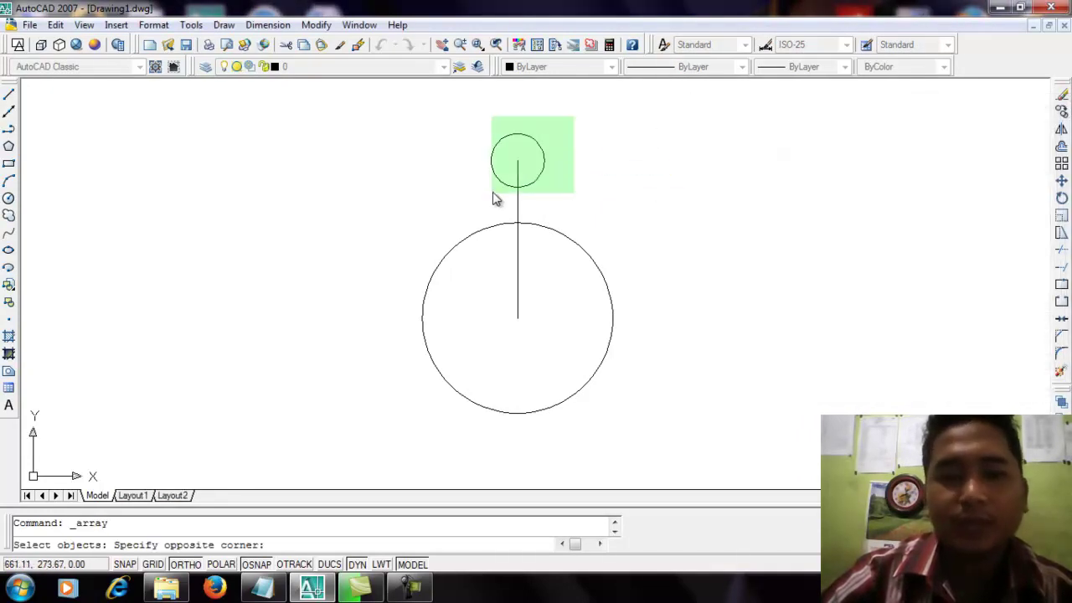
left_click(492, 197)
key("Return")
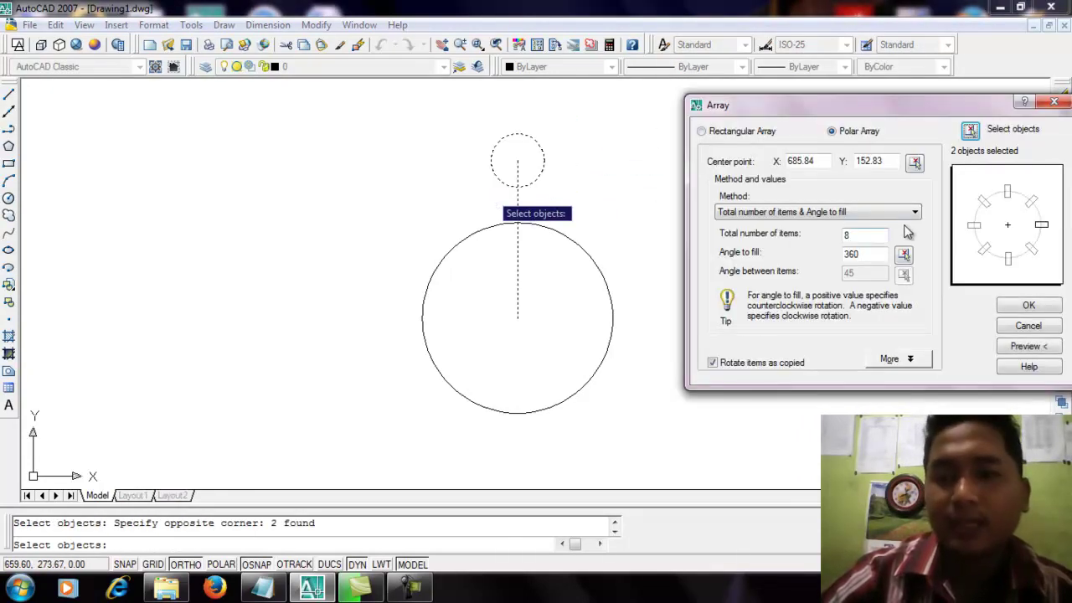
Array the small circle and line about the large circle's center with 8 items over a 180-degree fill angle, previewing and accepting the result.
left_click(915, 163)
left_click(520, 326)
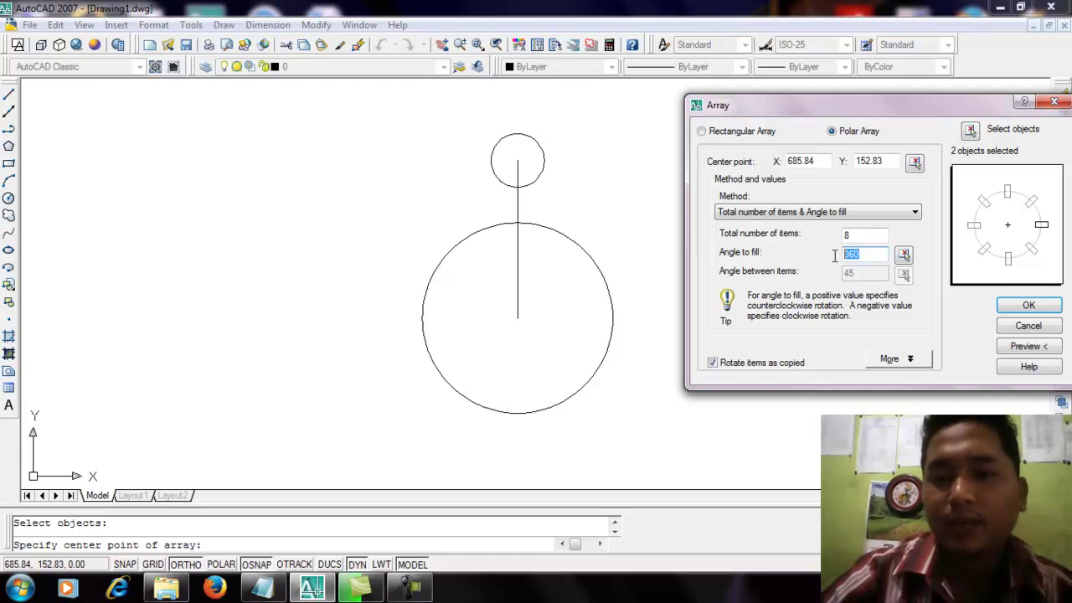
type("180")
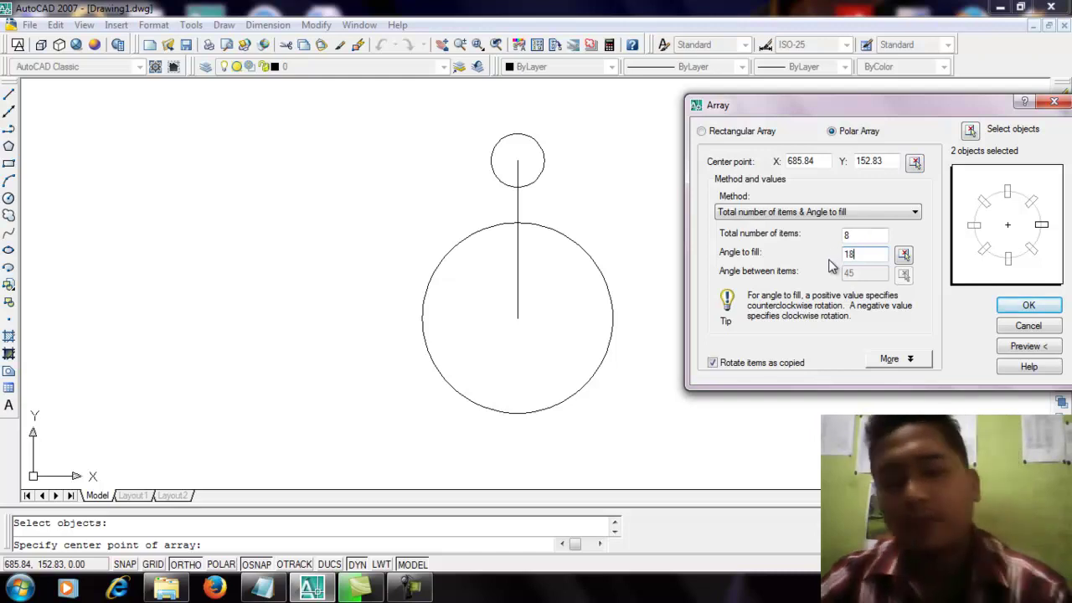
left_click(978, 280)
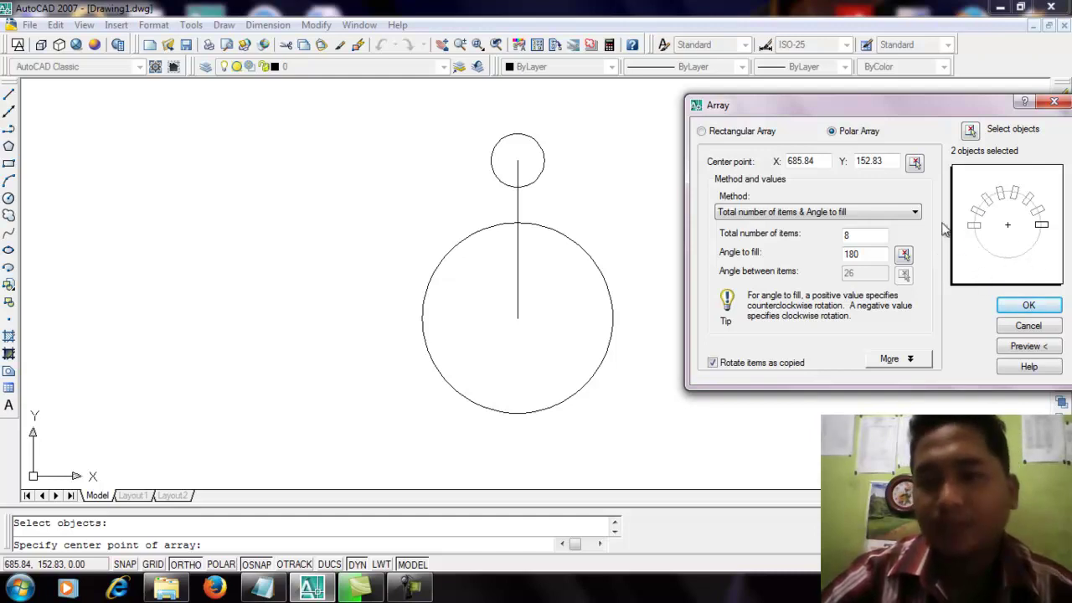
left_click(1002, 350)
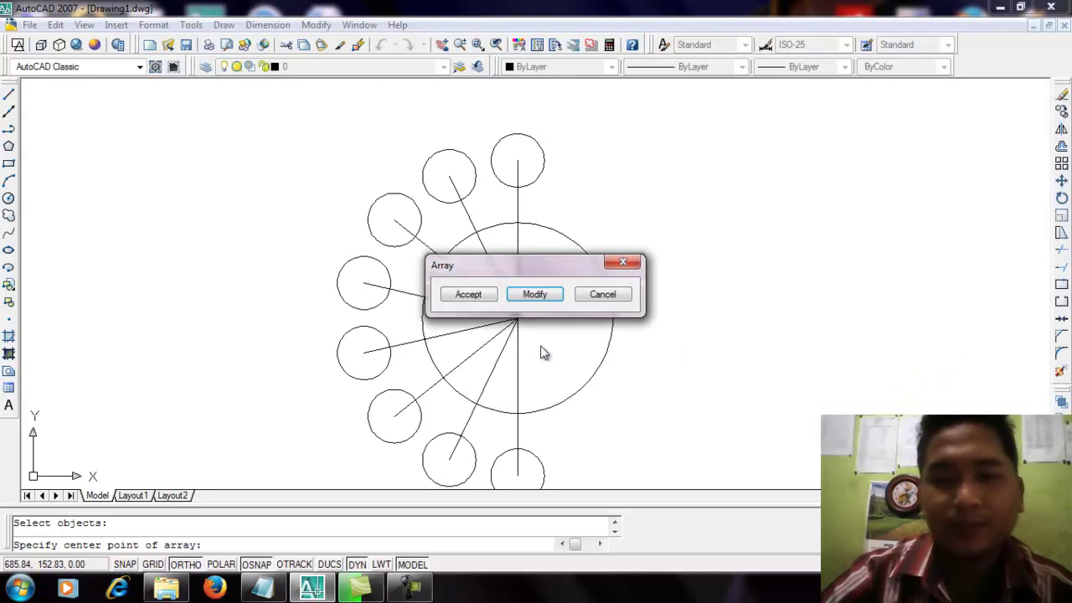
left_click(469, 295)
Examine the layout of the half-circle polar array around the large circle from several zoom levels.
middle_click_drag(644, 347, 681, 295)
scroll(632, 320, "down", 2)
middle_click_drag(545, 386, 610, 332)
scroll(611, 327, "up", 6)
scroll(610, 328, "down", 5)
mouse_move(614, 377)
middle_mouse_down()
mouse_move(560, 423)
mouse_move(545, 416)
middle_mouse_up()
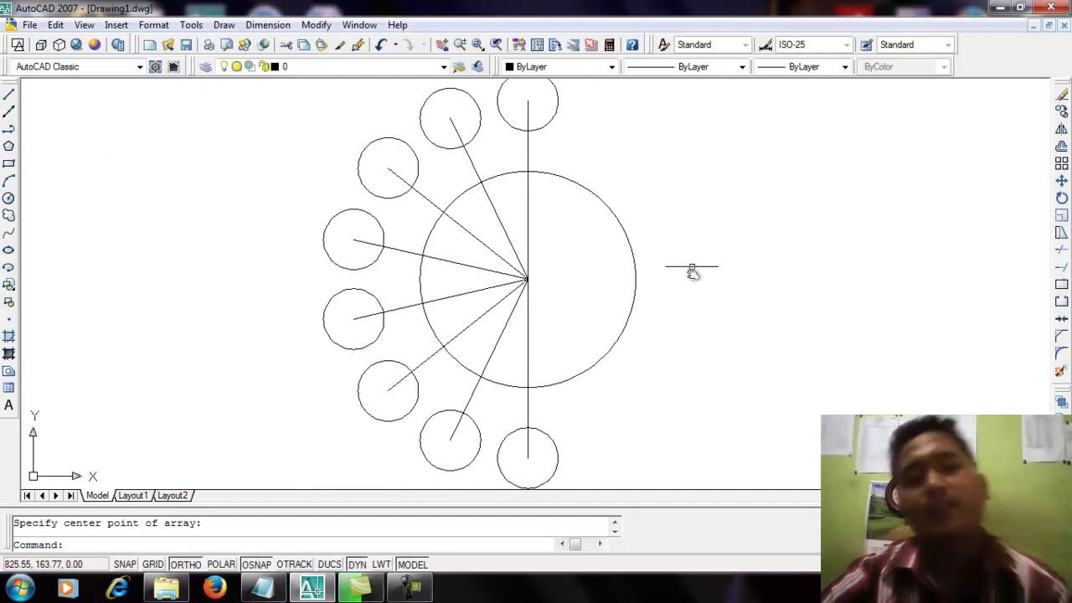
scroll(692, 281, "down", 2)
type("z")
key("Return")
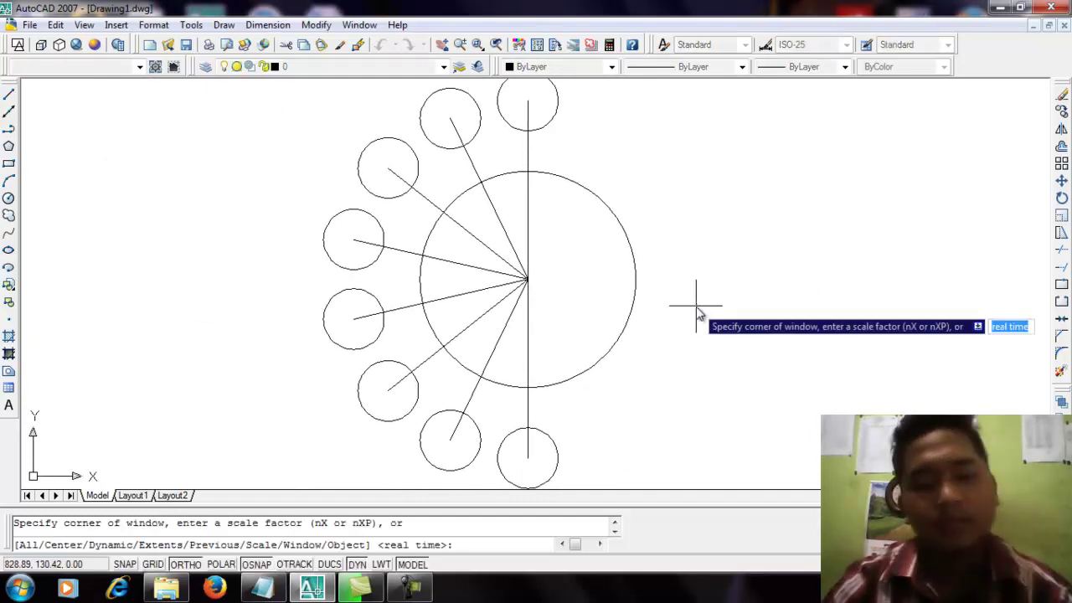
type("a")
key("Return")
mouse_move(981, 308)
middle_mouse_down()
mouse_move(768, 352)
mouse_move(777, 282)
middle_mouse_up()
scroll(775, 283, "up", 1)
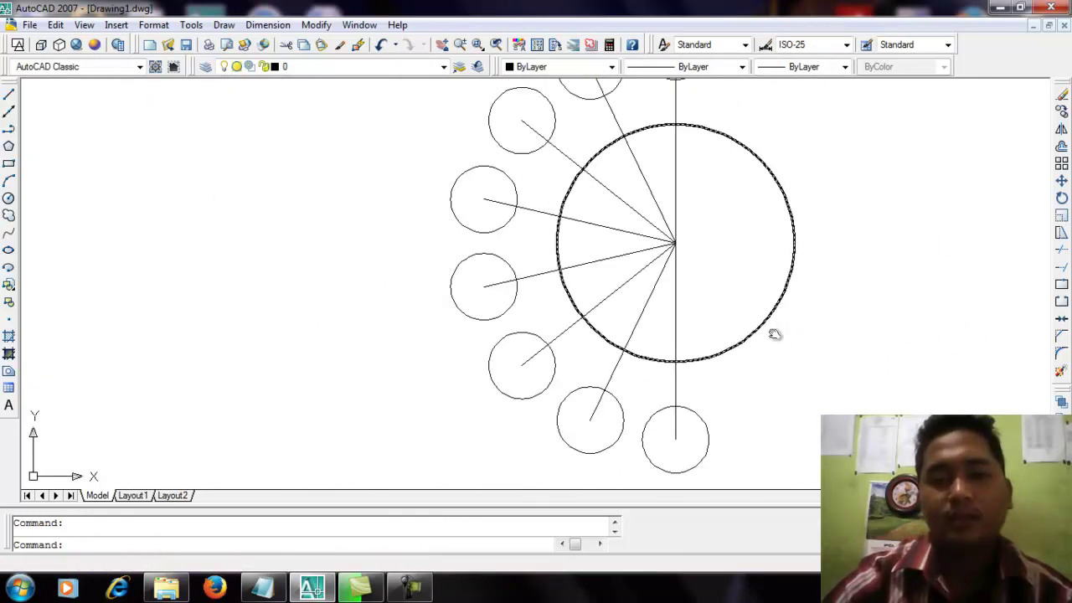
middle_click_drag(793, 348, 748, 383)
key("Escape")
type("ZA")
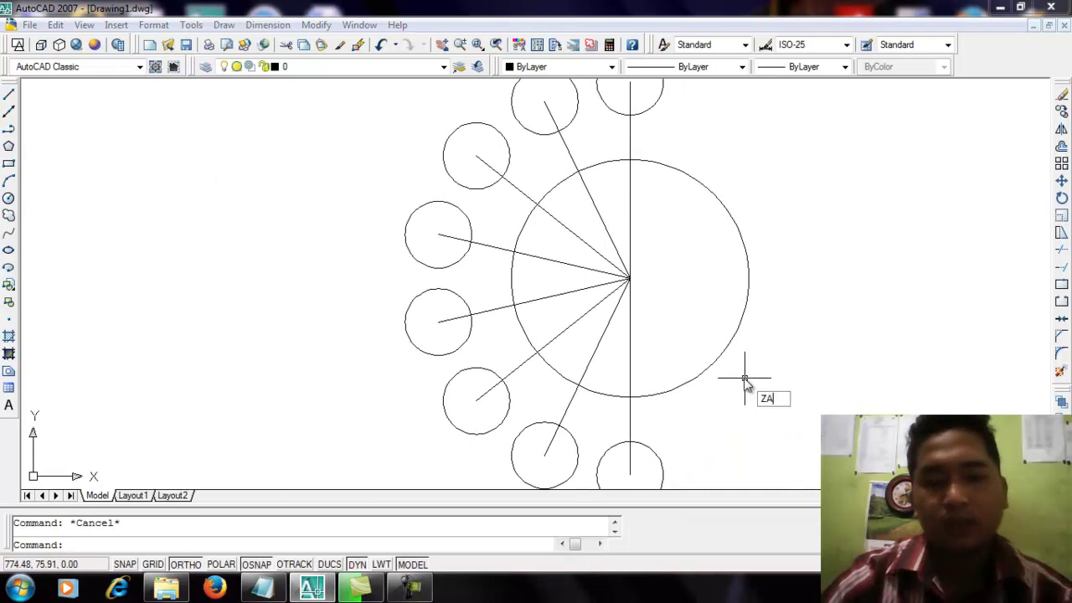
key("Return")
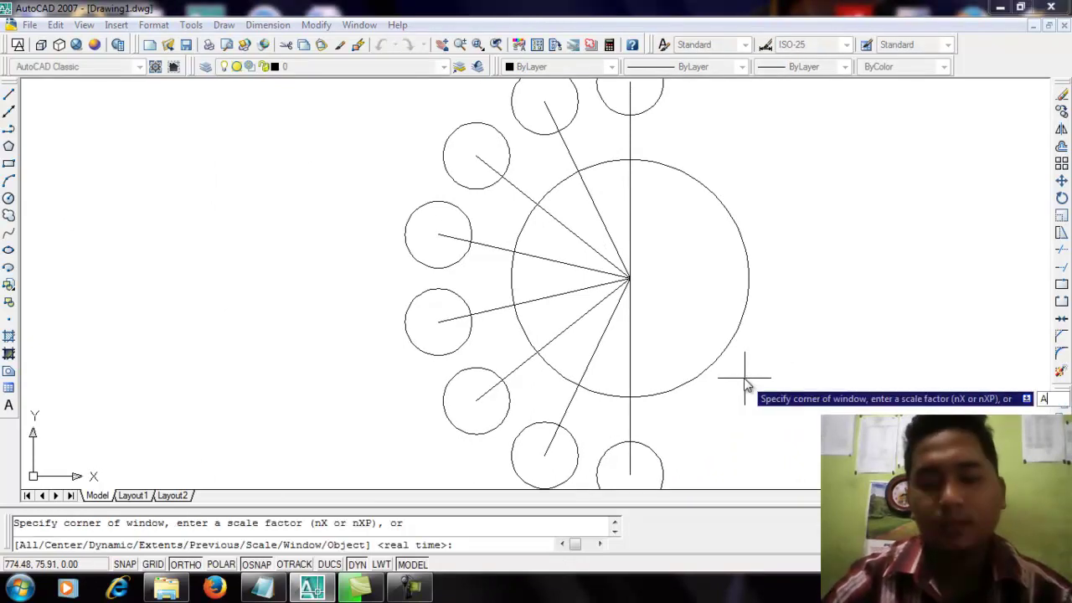
type("a")
key("Return")
mouse_move(918, 330)
middle_mouse_down()
mouse_move(818, 328)
mouse_move(871, 338)
mouse_move(790, 373)
mouse_move(642, 356)
mouse_move(629, 388)
mouse_move(618, 366)
middle_mouse_up()
scroll(770, 279, "down", 1)
middle_click_drag(708, 354, 607, 372)
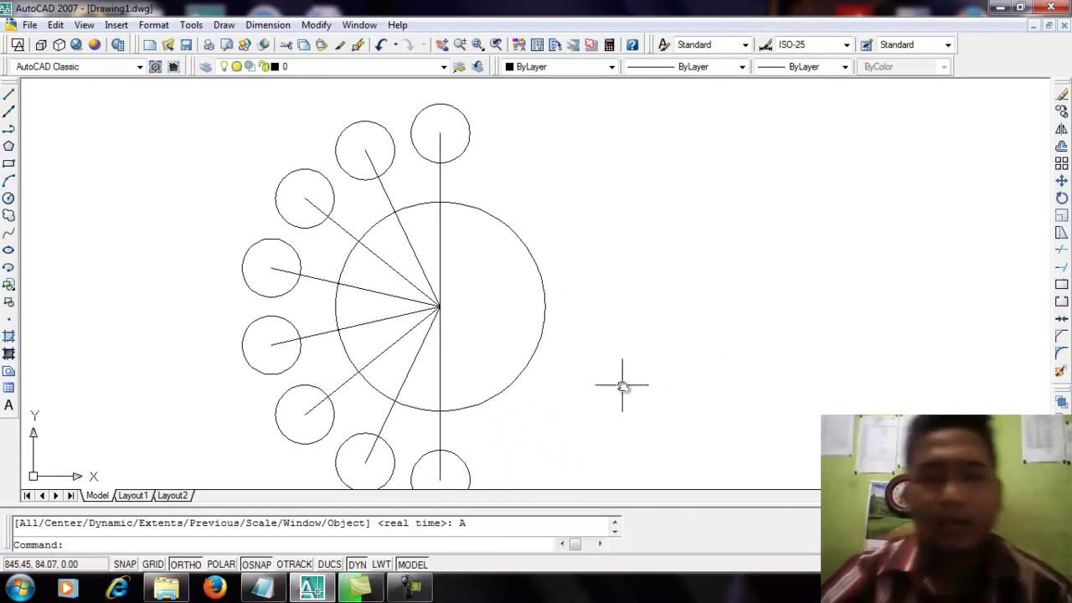
Erase the large circle and all arrayed circles and lines, including the leftover small circle.
left_click(624, 141)
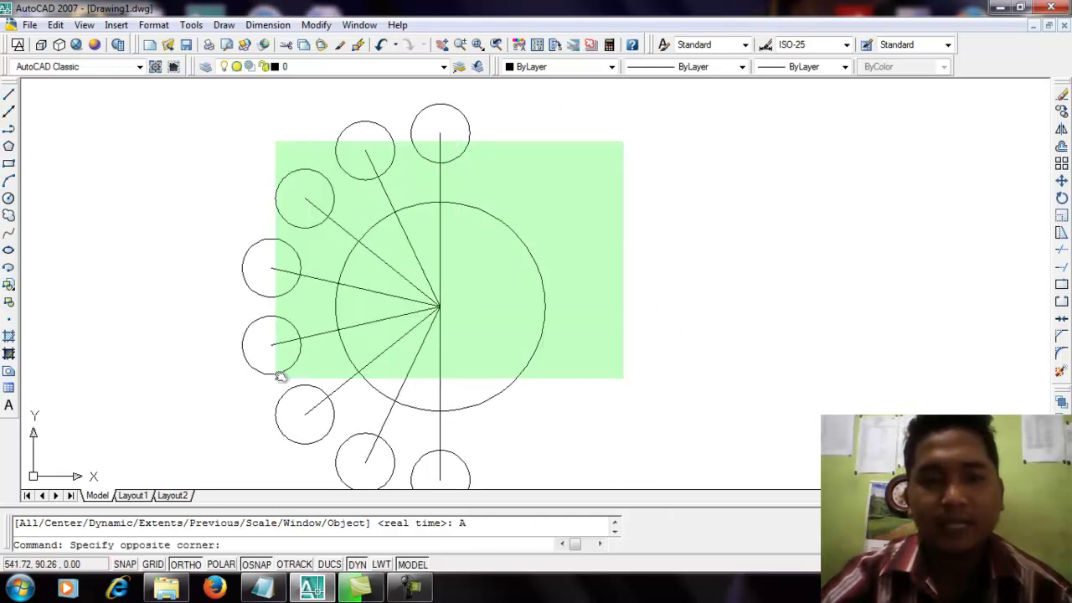
left_click(192, 446)
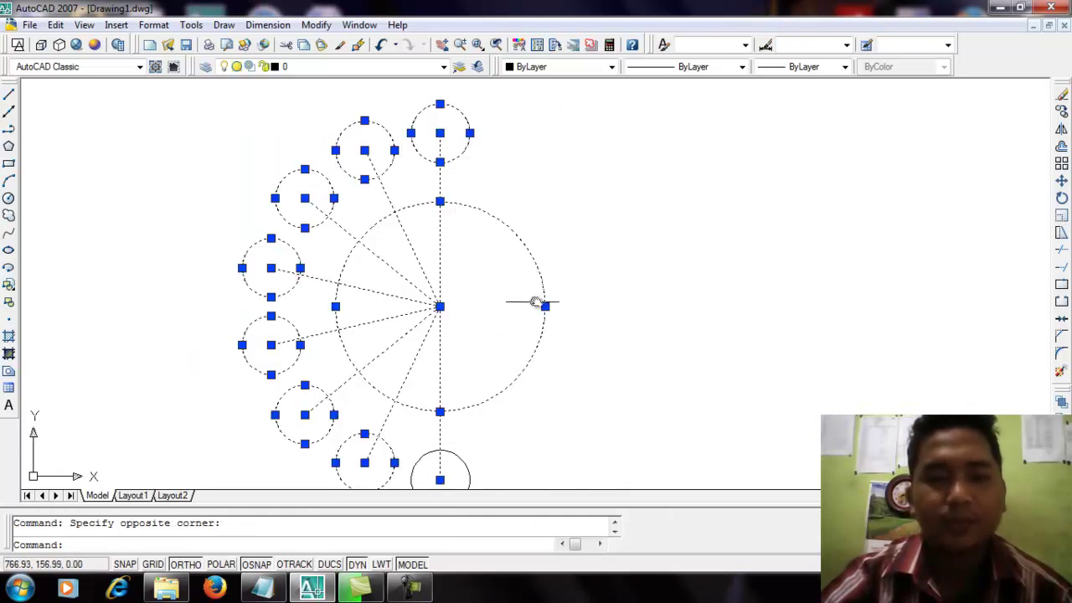
right_click(606, 243)
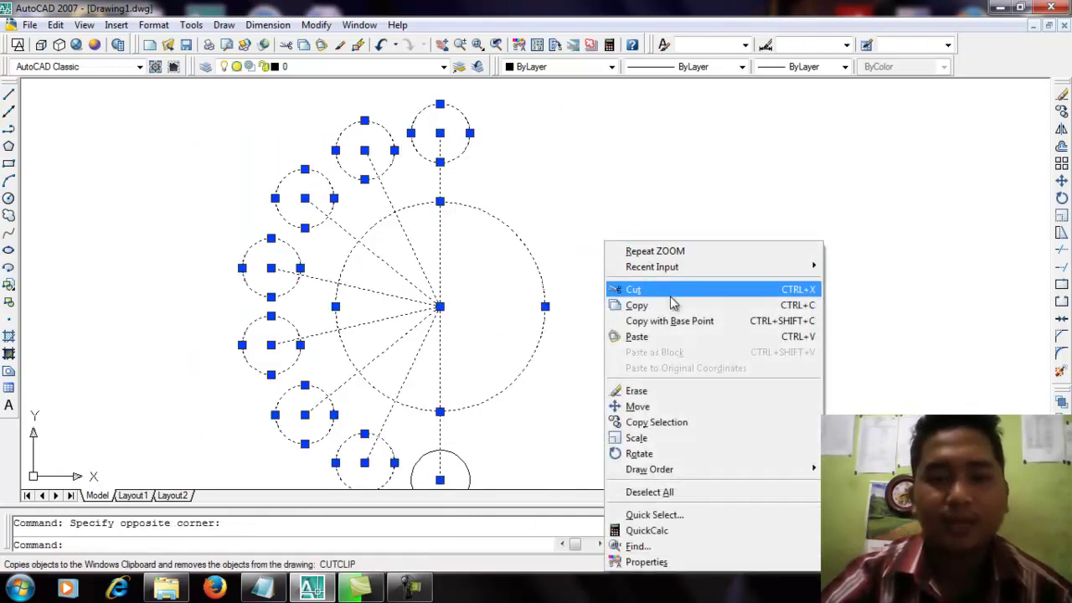
left_click(624, 390)
middle_click_drag(487, 388, 595, 234)
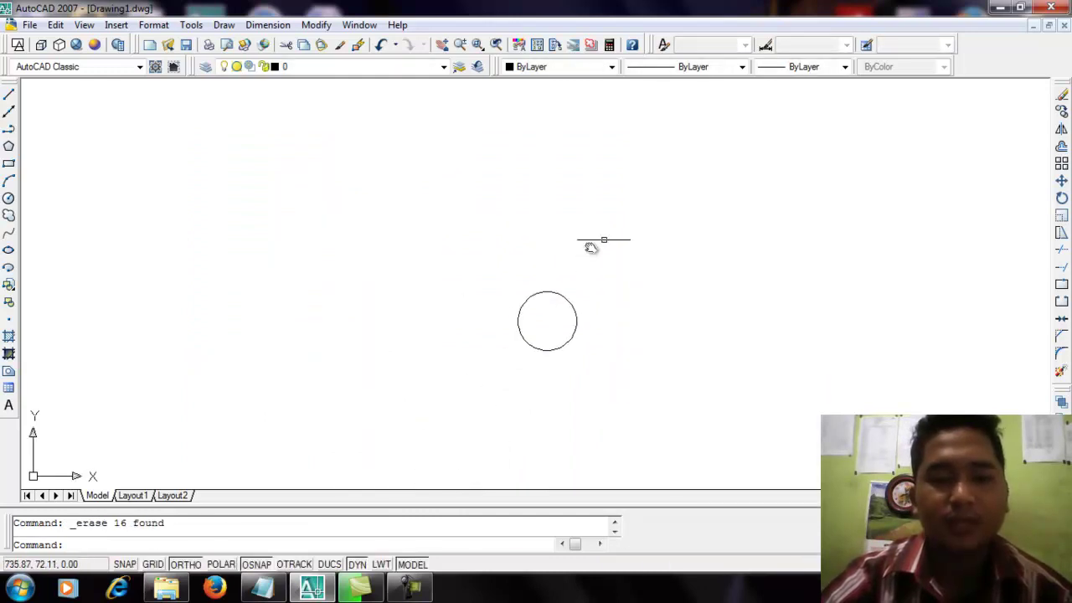
left_click(608, 245)
left_click(469, 449)
right_click(518, 342)
left_click(620, 158)
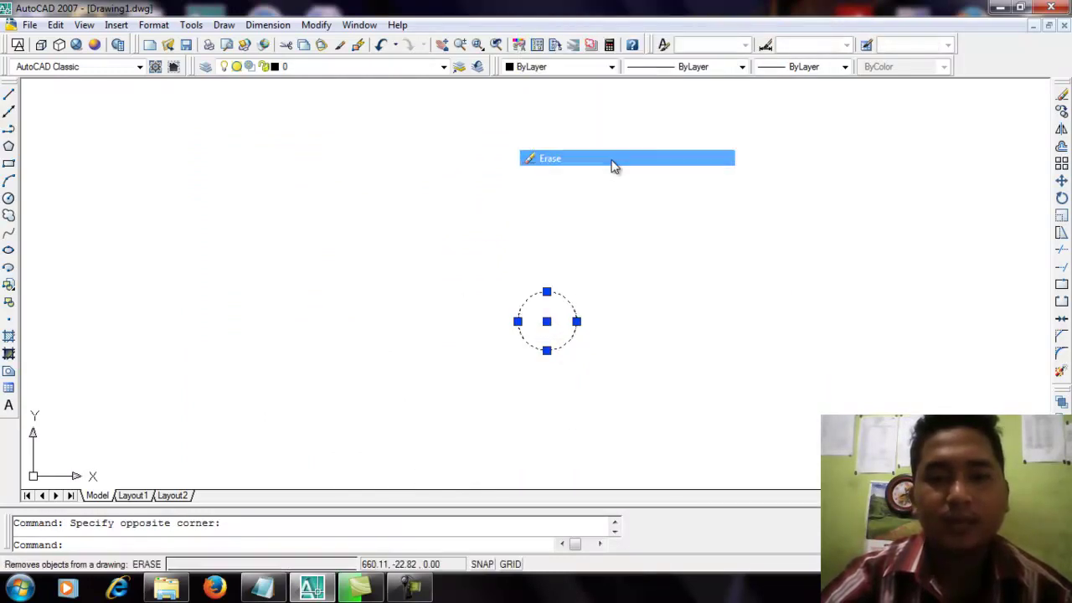
left_click(9, 164)
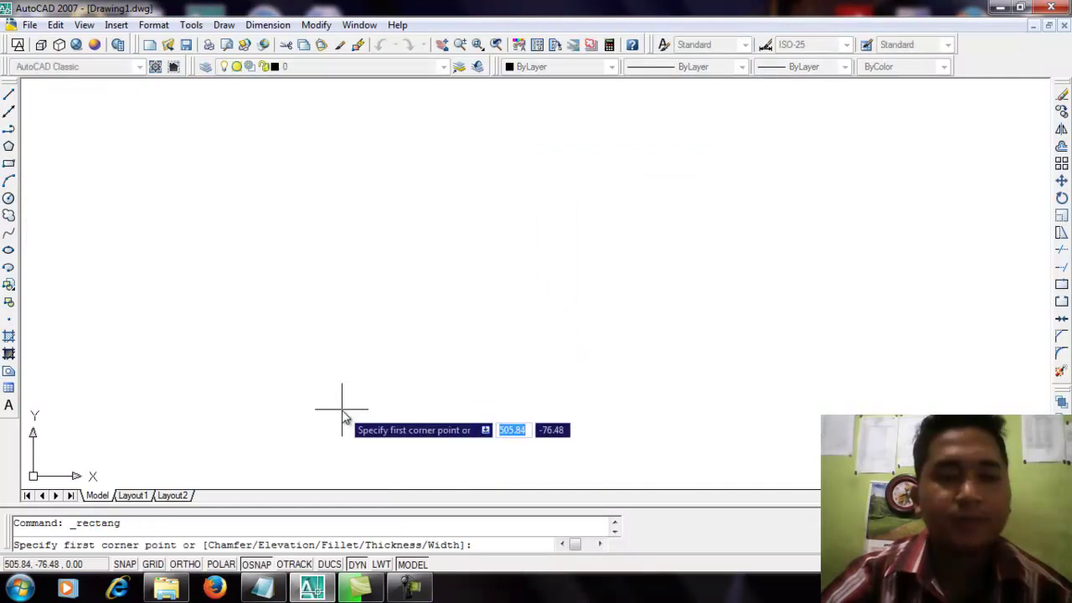
left_click(341, 409)
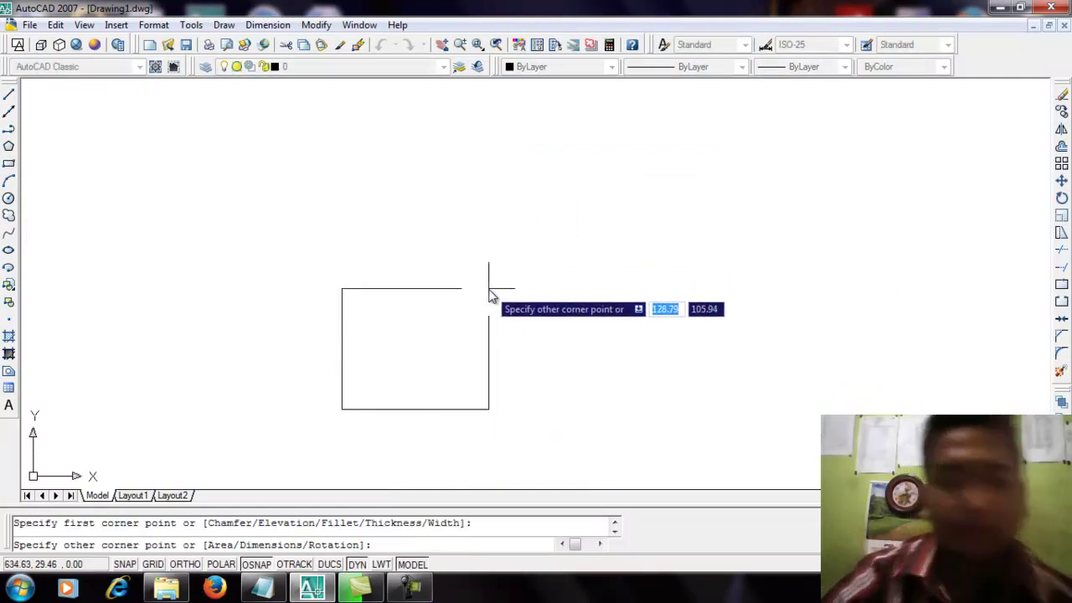
type("@")
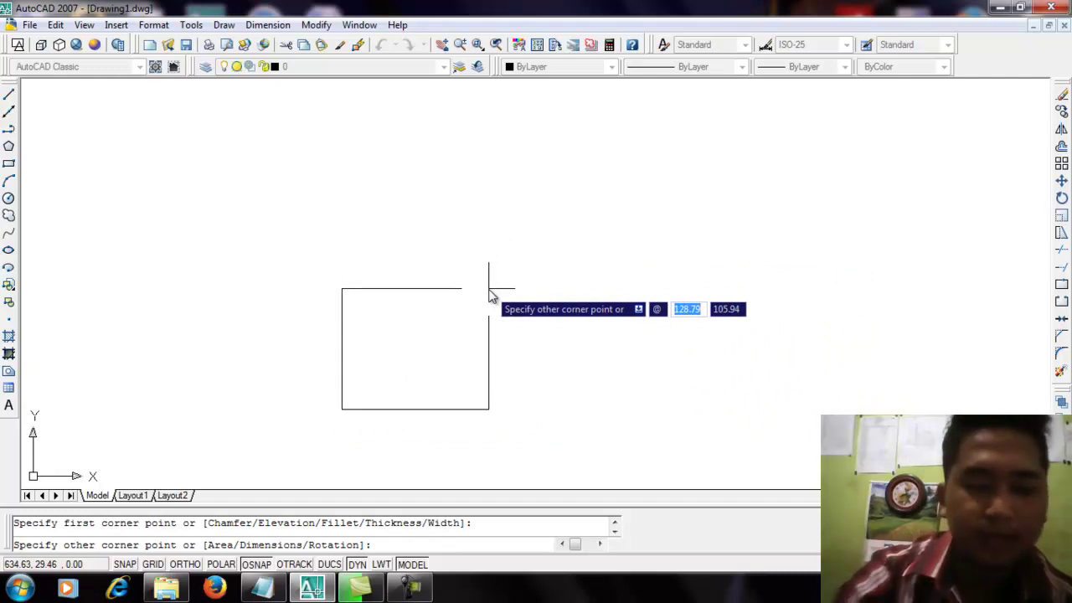
type("20,20")
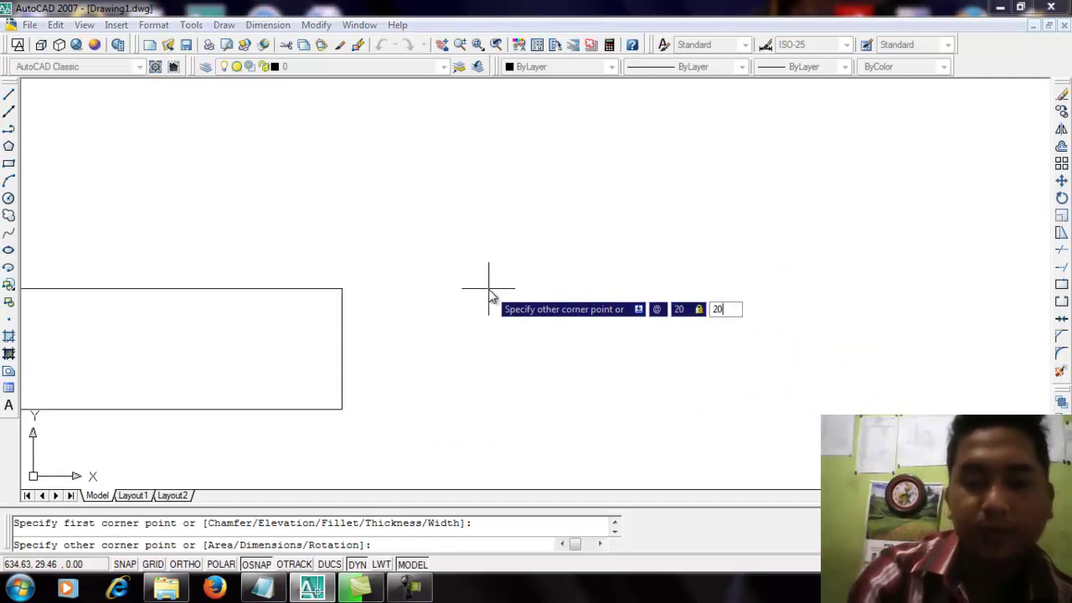
key("Return")
scroll(383, 408, "up", 5)
middle_click_drag(383, 407, 846, 319)
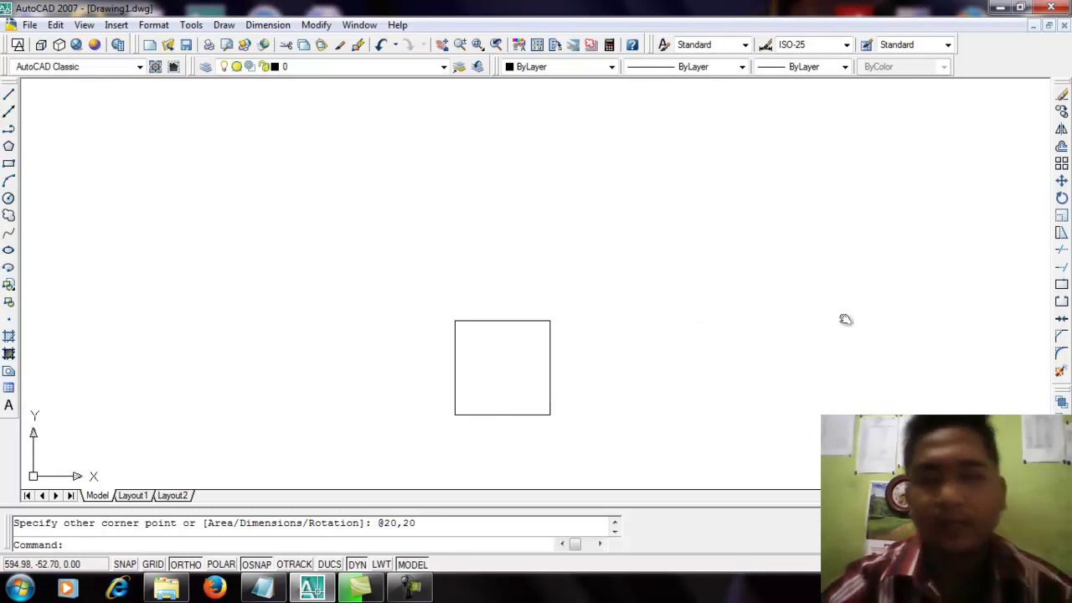
Set up a new array as rectangular and select the square as the object to copy.
left_click(1061, 163)
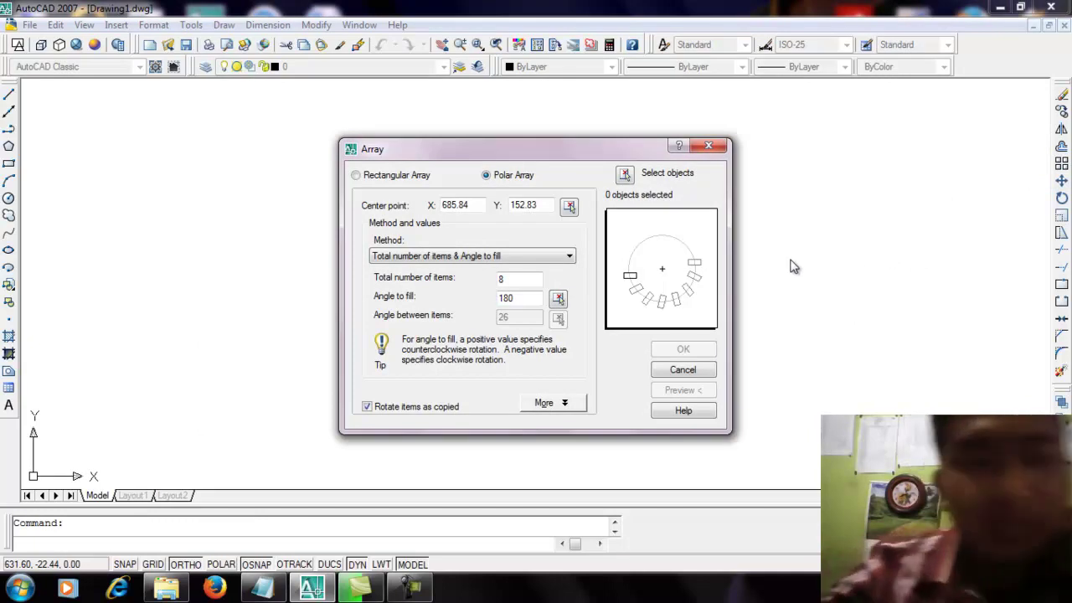
left_click(357, 176)
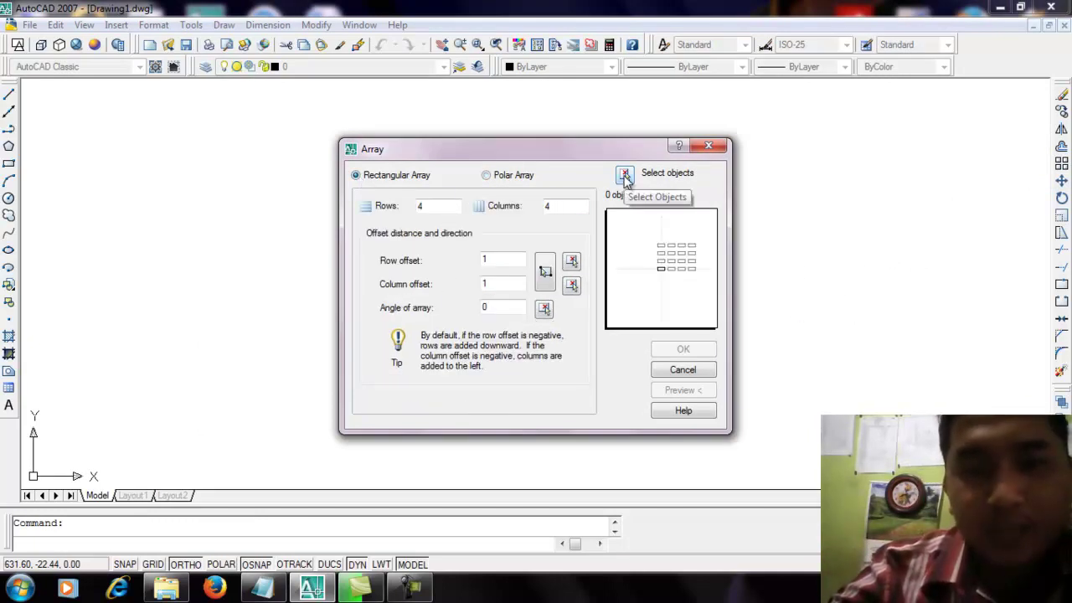
left_click(625, 175)
left_click(606, 242)
left_click(506, 374)
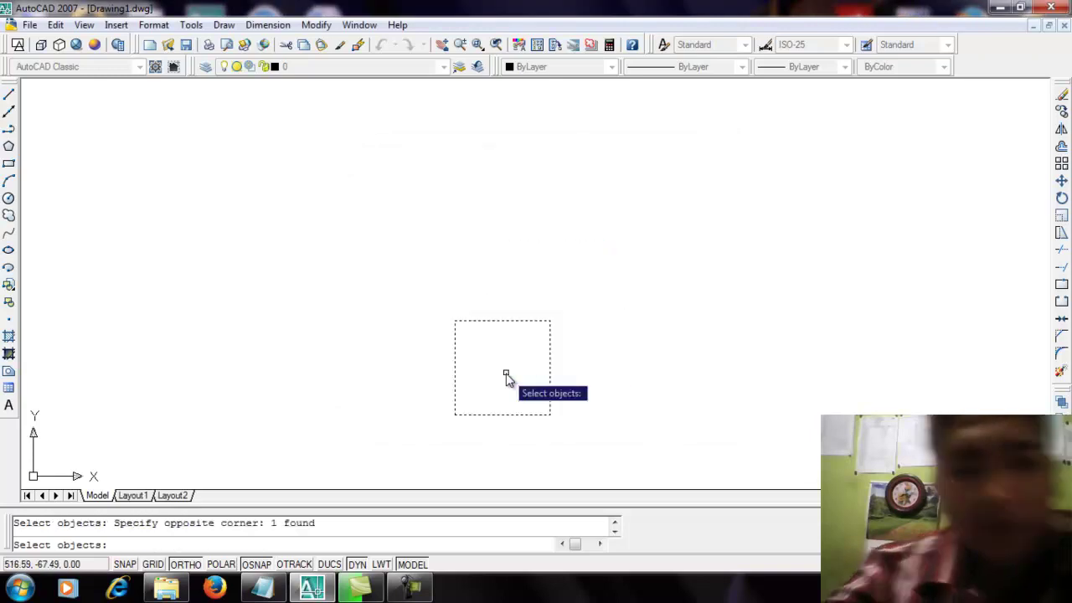
key("Return")
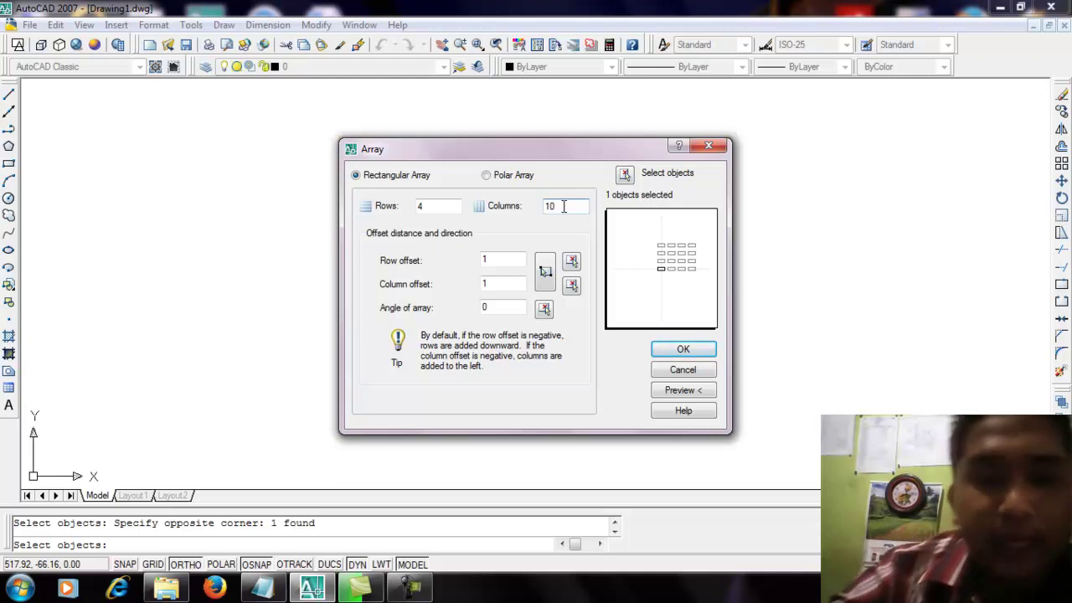
Define 4 rows and 10 columns with row and column offsets of 25, preview the rectangular array and accept it.
left_click_drag(558, 143, 869, 129)
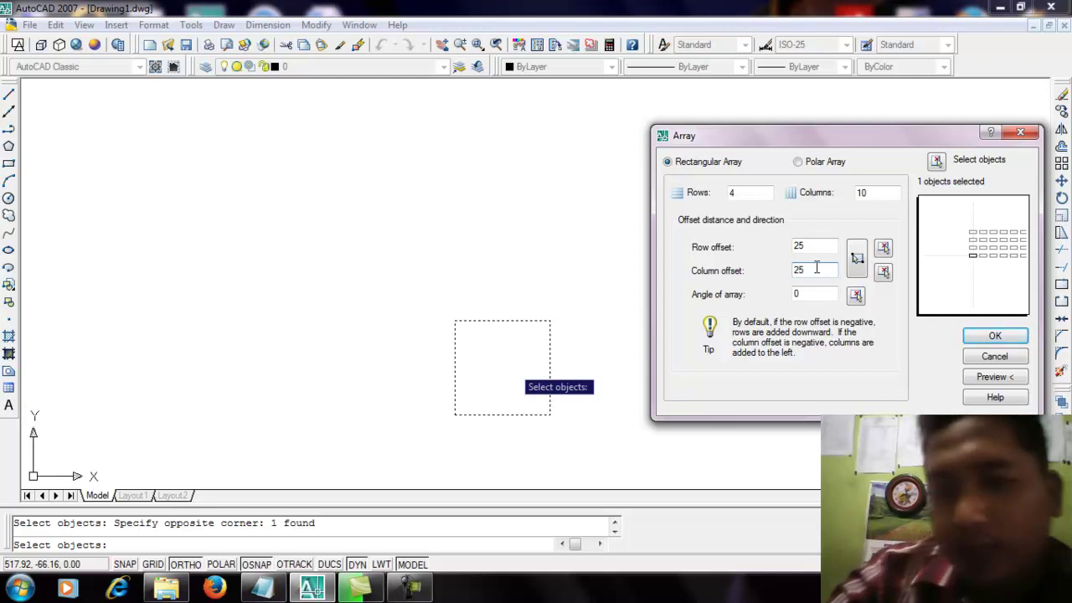
left_click(993, 378)
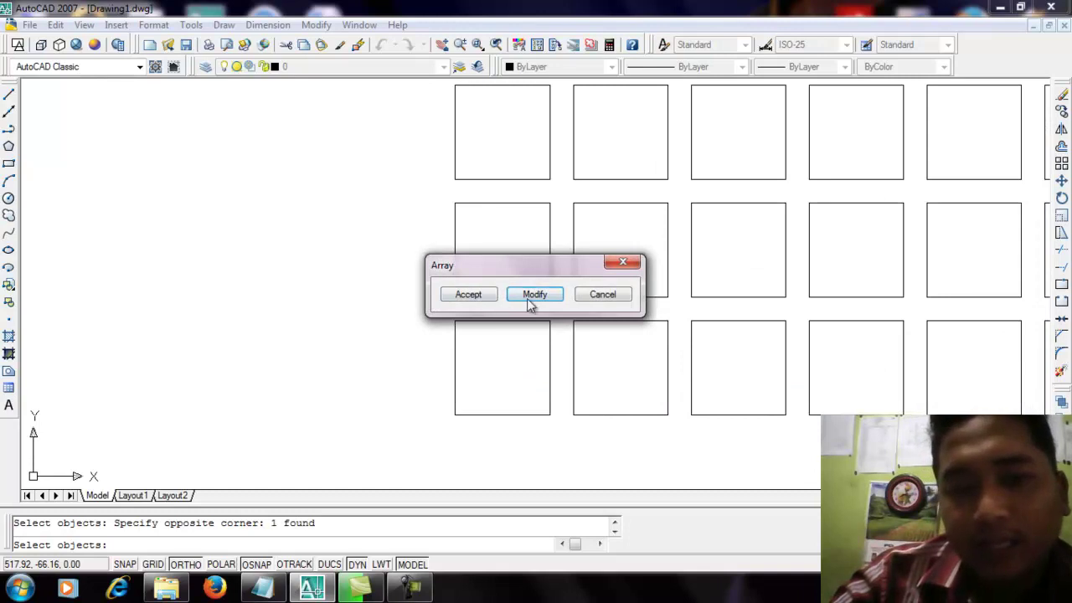
left_click(469, 295)
scroll(663, 299, "up", 2)
scroll(665, 271, "down", 5)
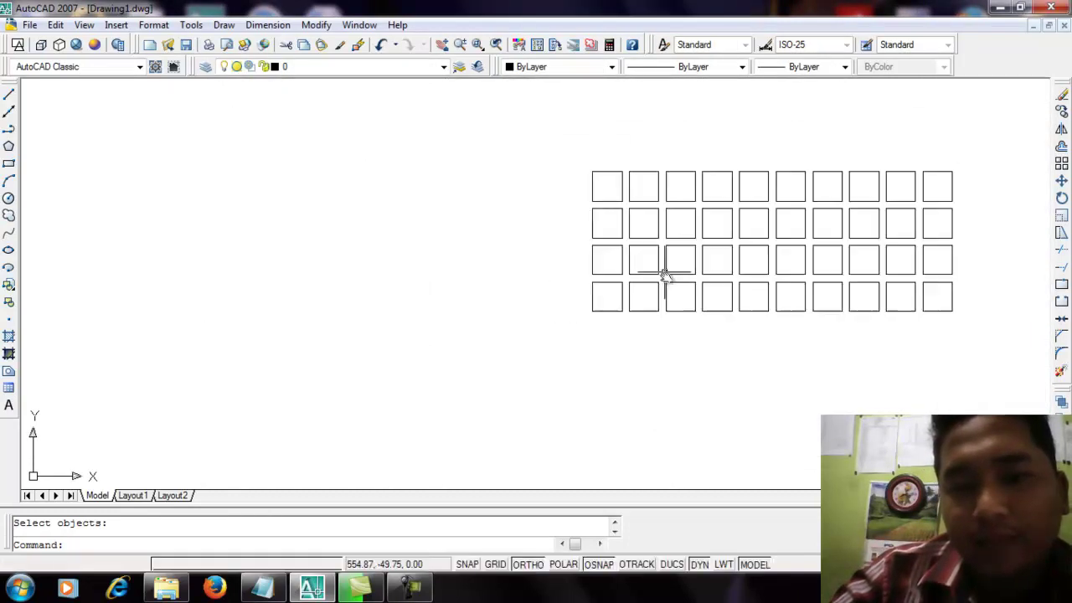
middle_click_drag(668, 276, 489, 289)
scroll(592, 274, "up", 2)
middle_click_drag(593, 274, 537, 301)
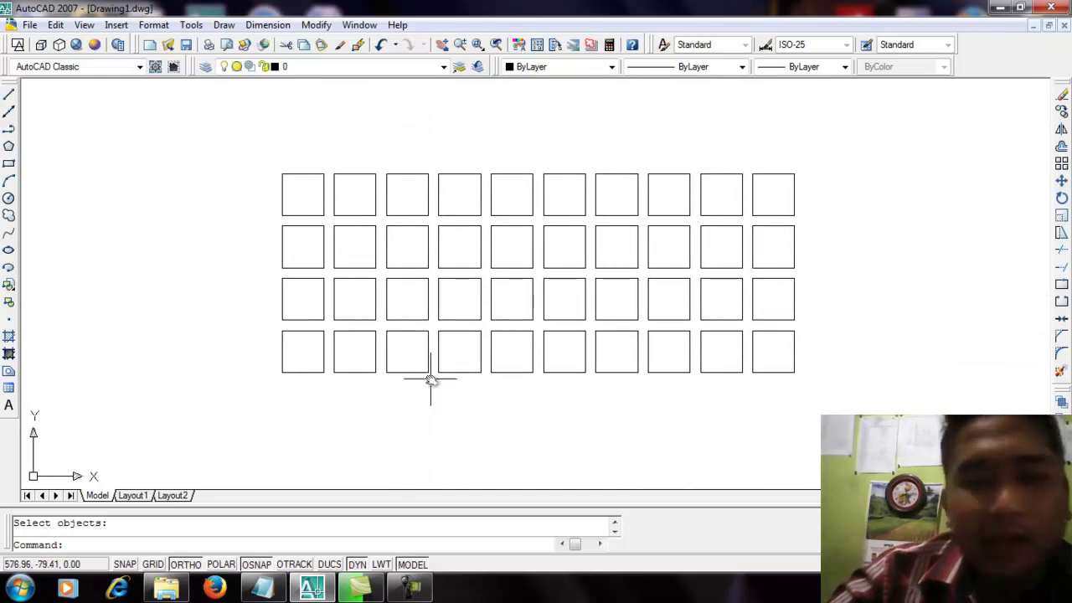
Add a linear dimension below the lower-left square of the array for its width.
scroll(335, 335, "up", 3)
middle_click_drag(335, 335, 358, 337)
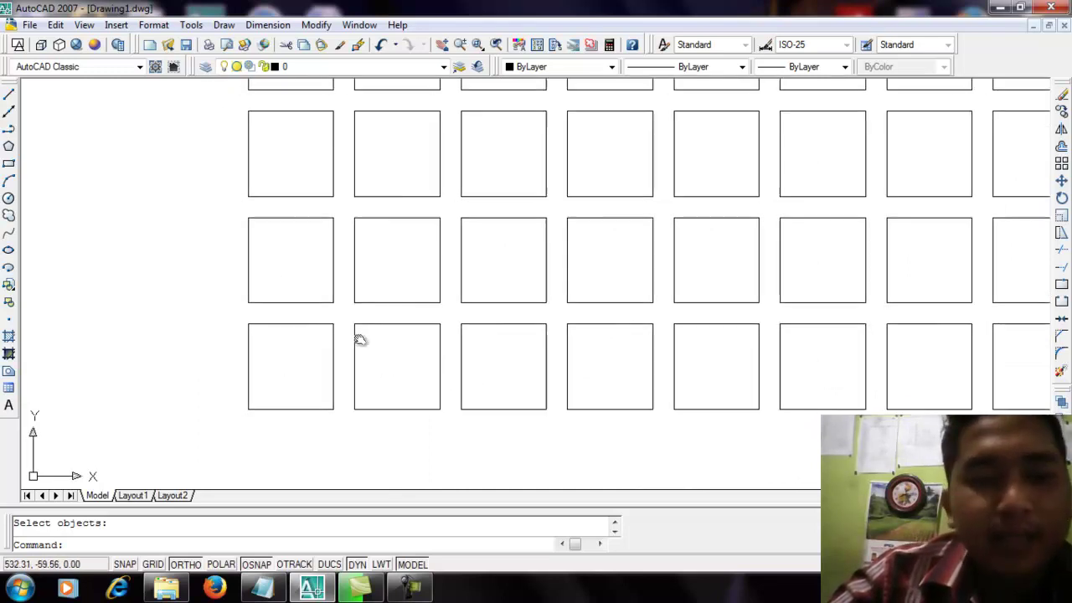
left_click(278, 27)
left_click(276, 65)
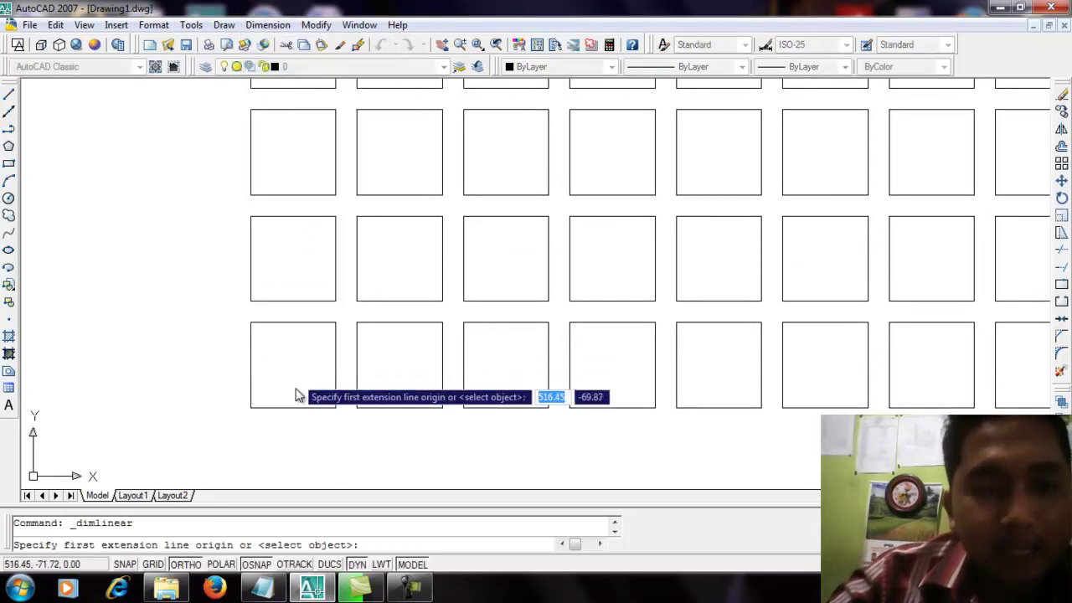
left_click(253, 410)
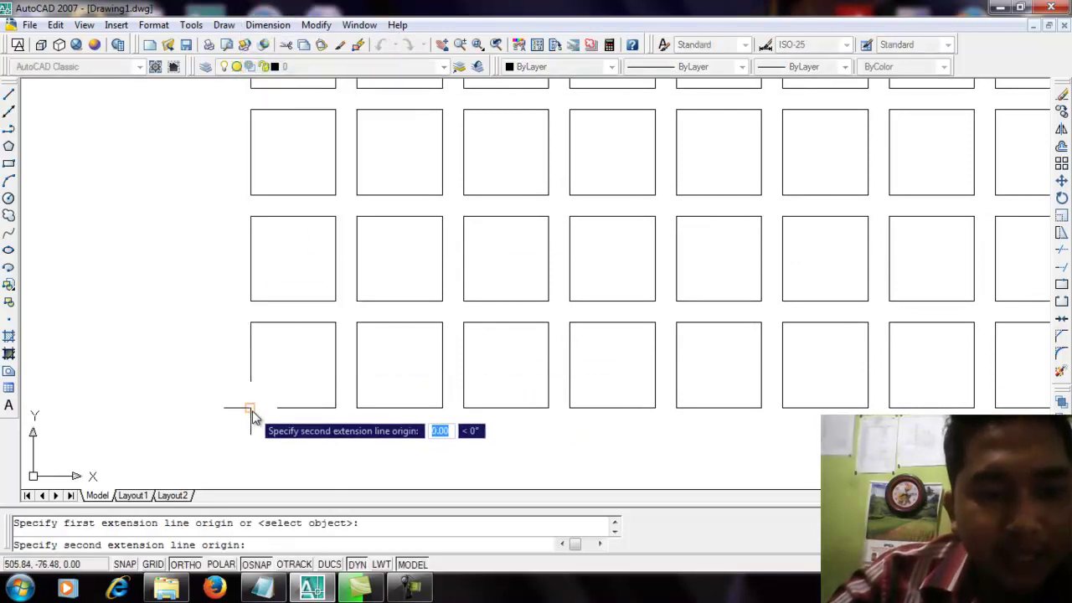
left_click(336, 409)
left_click(331, 434)
scroll(343, 442, "up", 3)
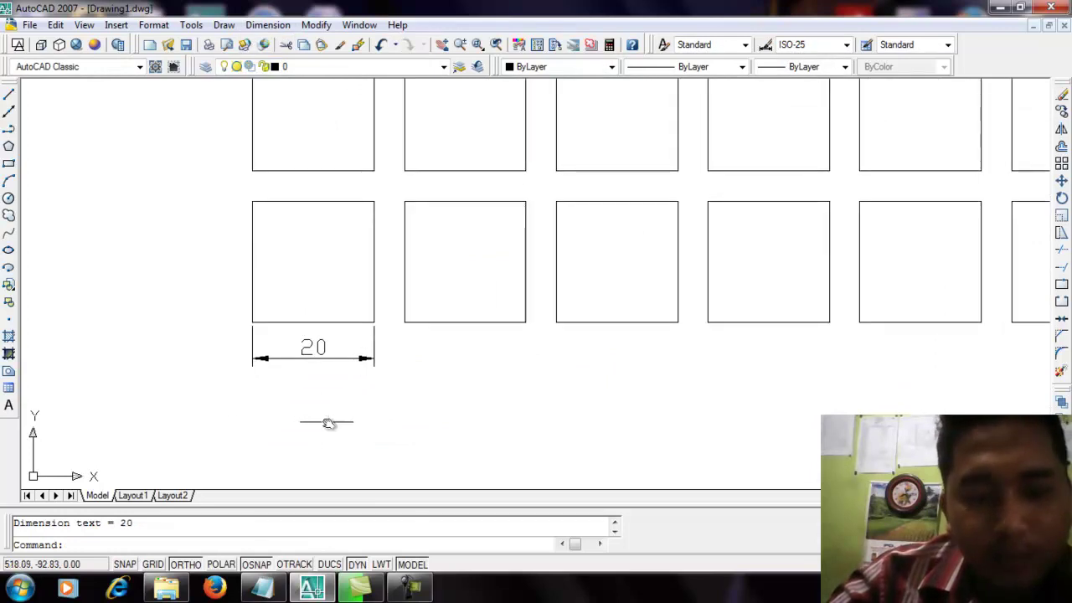
Add a linear dimension beneath the first one, spanning the left edges of the first two squares in the lowest row.
key("Return")
left_click(374, 323)
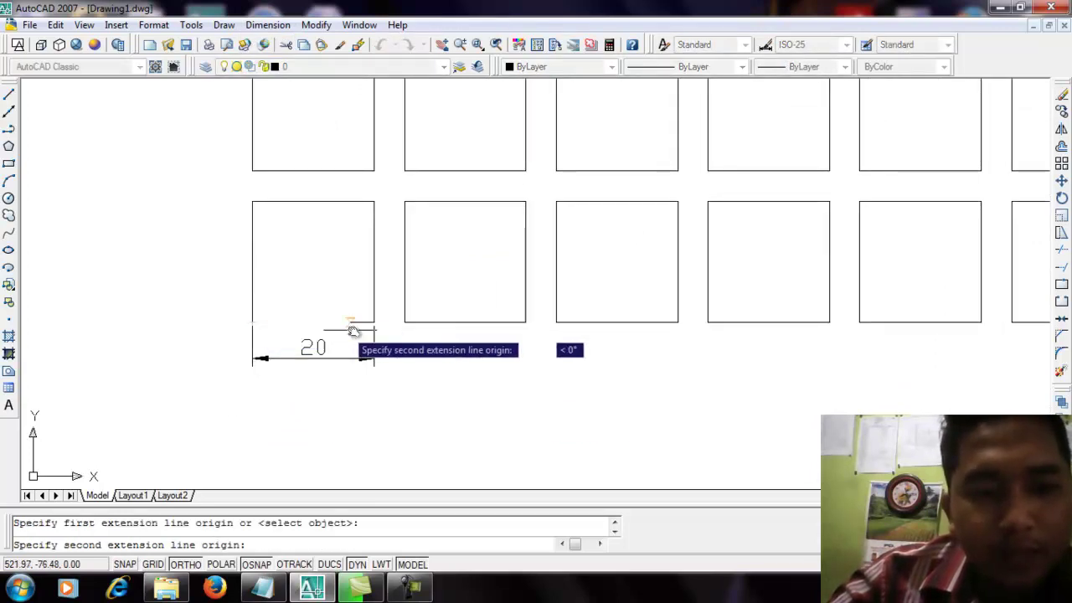
left_click(405, 323)
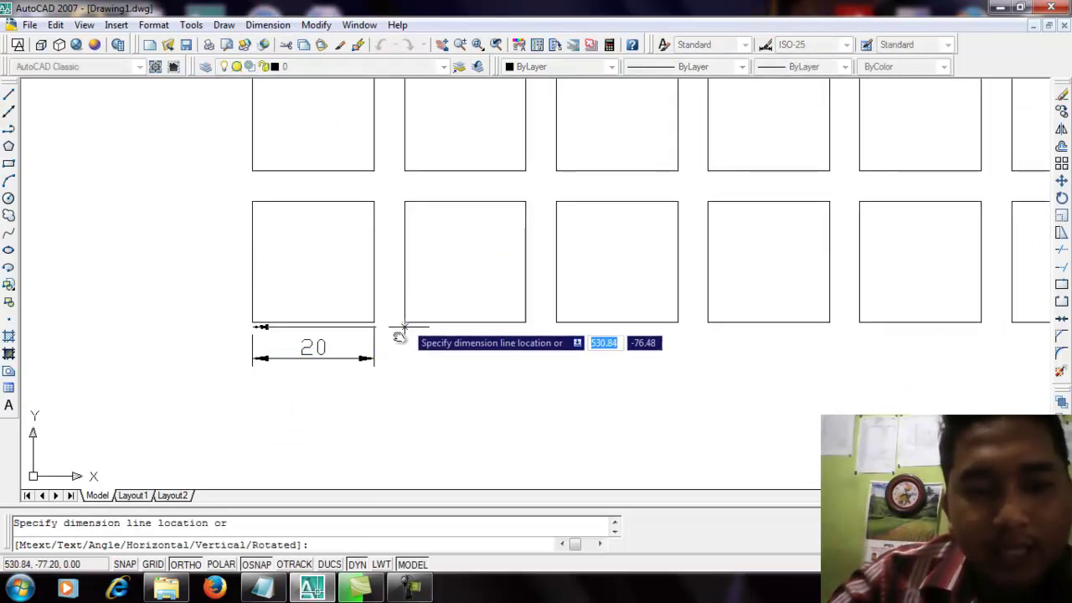
left_click(391, 411)
Add a vertical linear dimension beside the lower-left square of the array for its height.
key("Return")
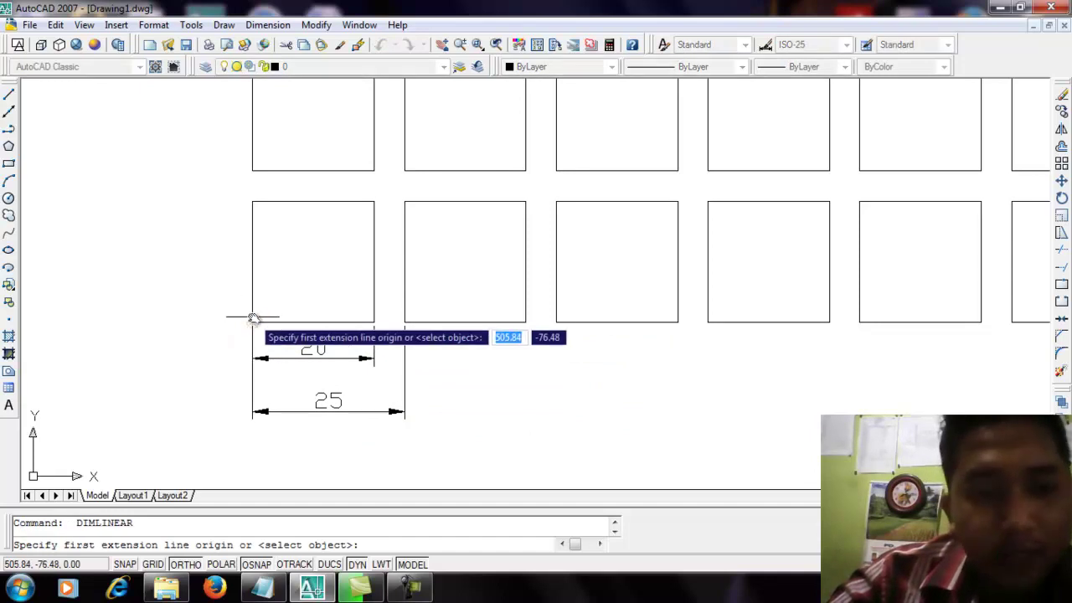
left_click(254, 322)
left_click(253, 201)
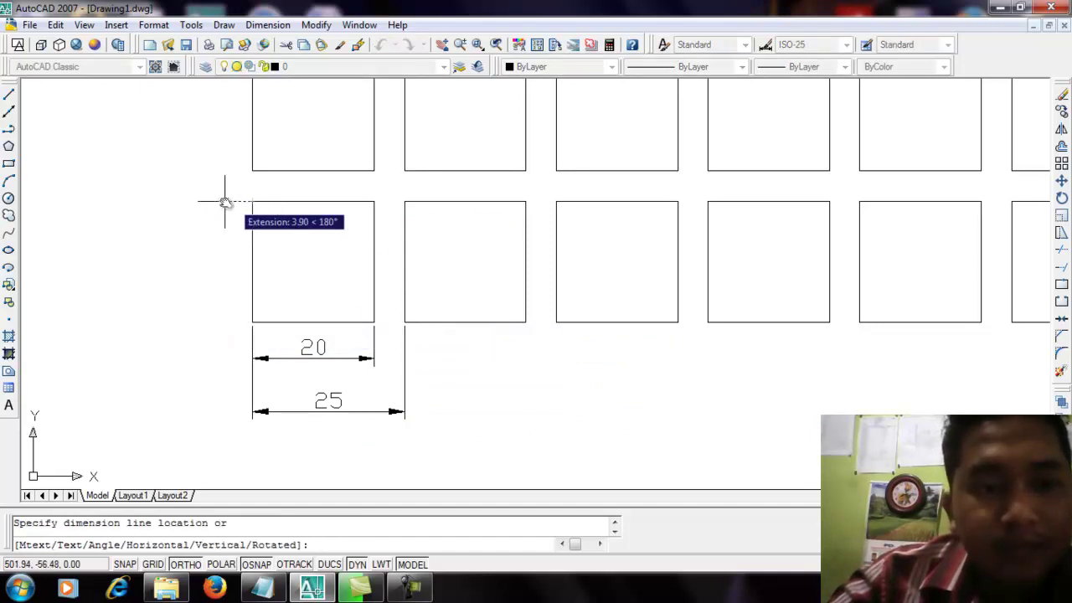
left_click(191, 205)
Add a vertical linear dimension outside the height dimension, spanning the lower edges of the first column's two lowest squares.
key("Return")
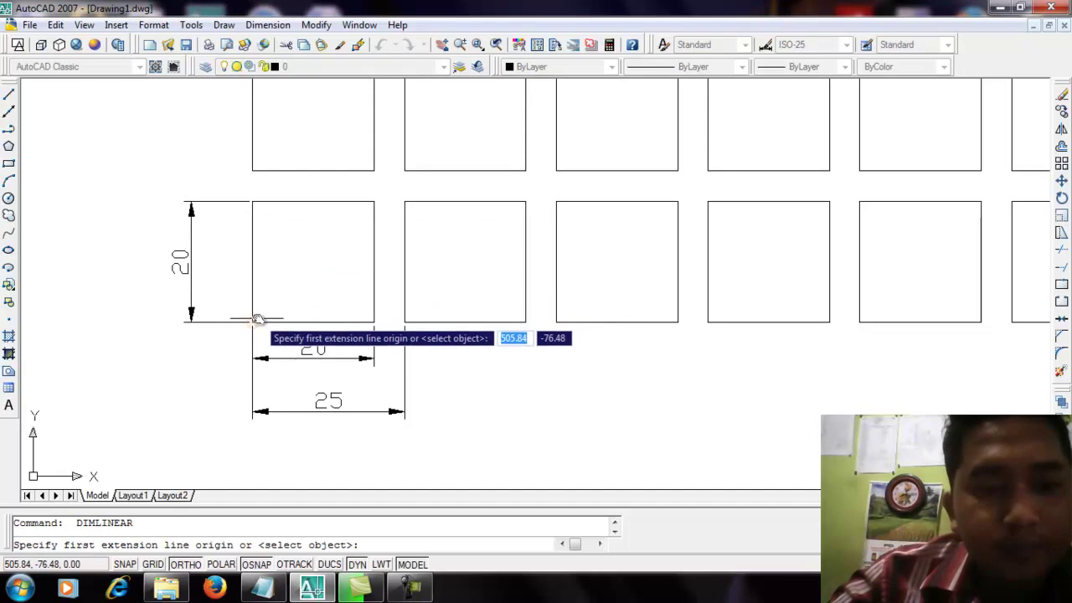
left_click(254, 321)
left_click(252, 172)
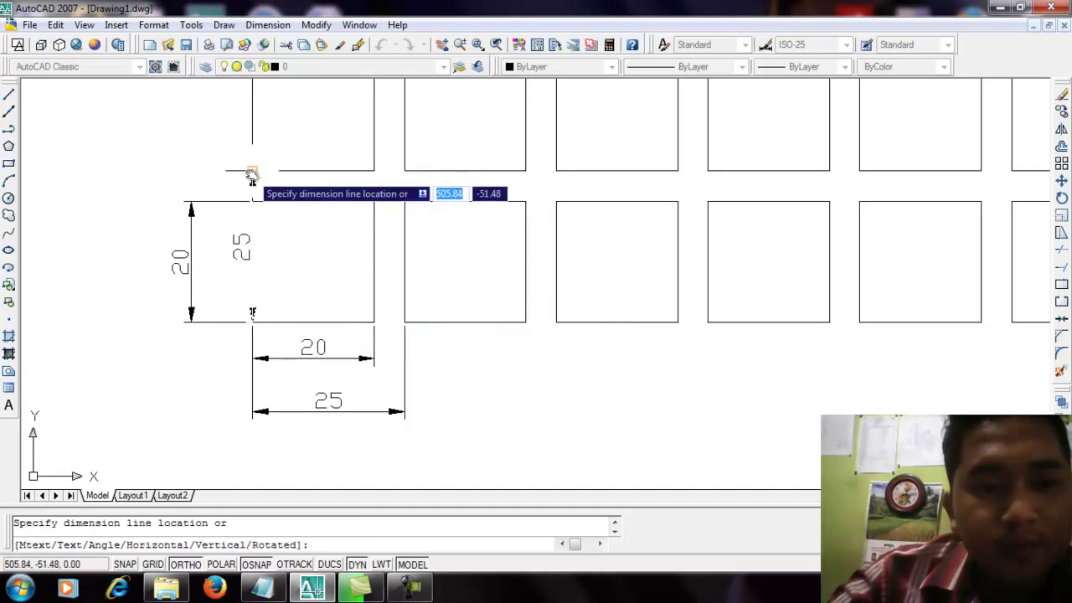
left_click(146, 183)
scroll(263, 175, "up", 1)
scroll(263, 175, "down", 5)
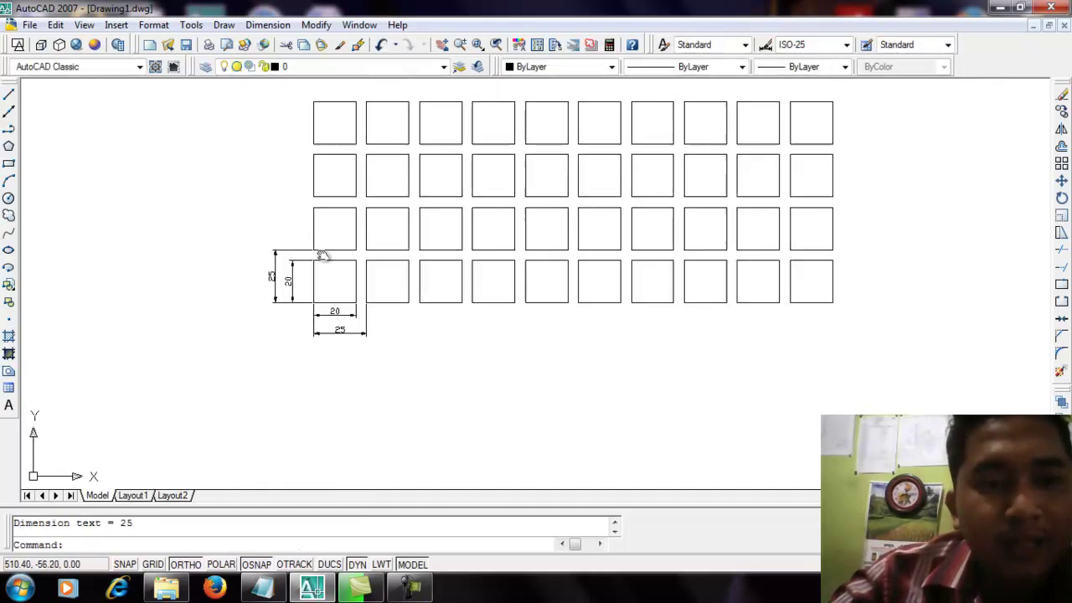
Add a vertical linear dimension from the lower edge of the second-lowest square to that of the square above it in the first column.
scroll(324, 227, "up", 3)
middle_click_drag(318, 325, 315, 289)
key("Return")
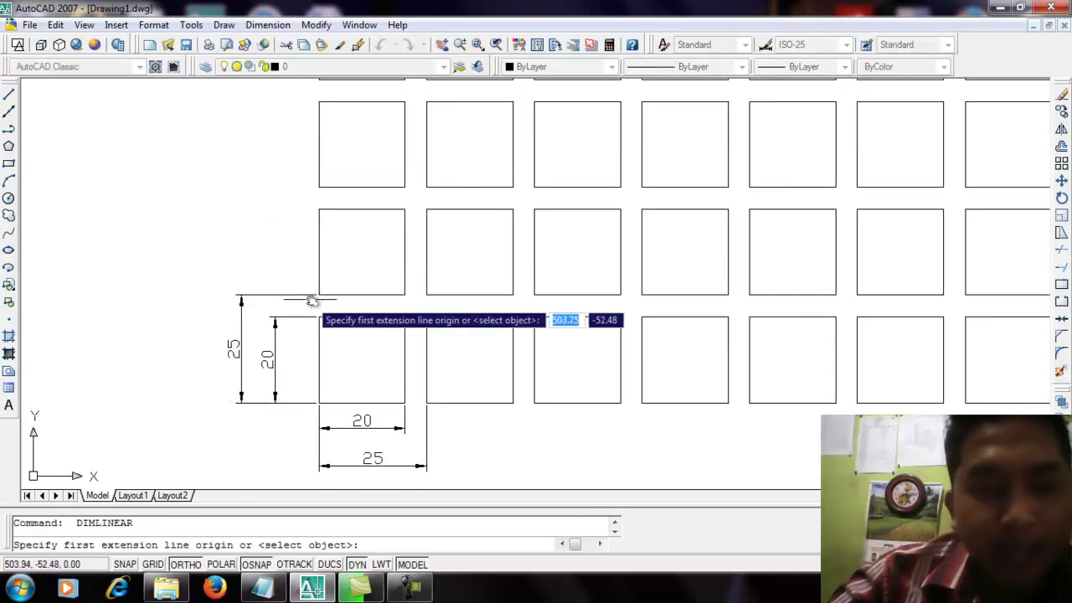
left_click(319, 295)
left_click(319, 187)
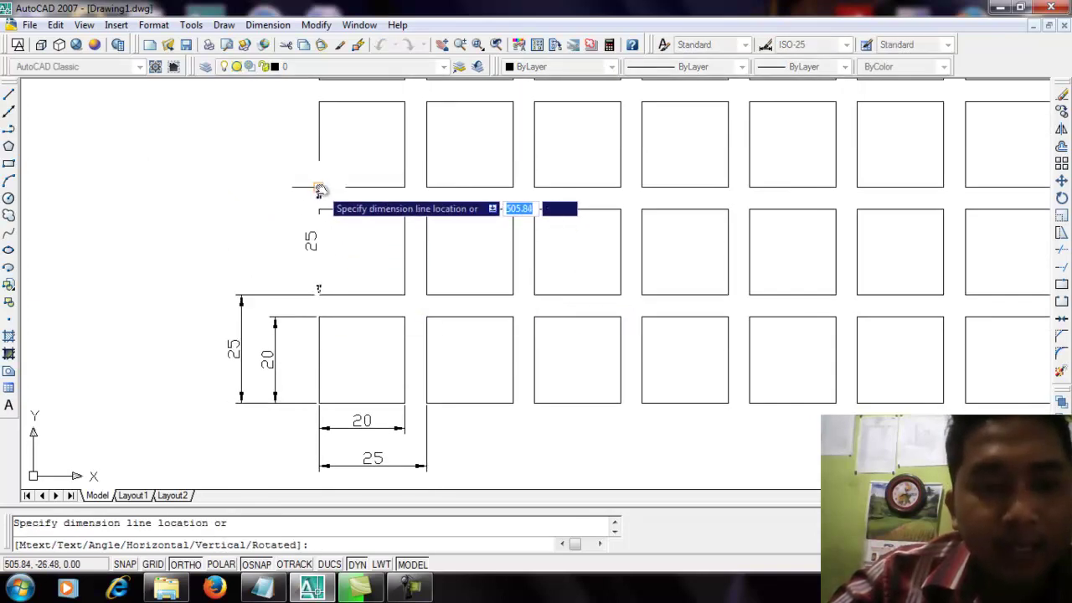
left_click(229, 189)
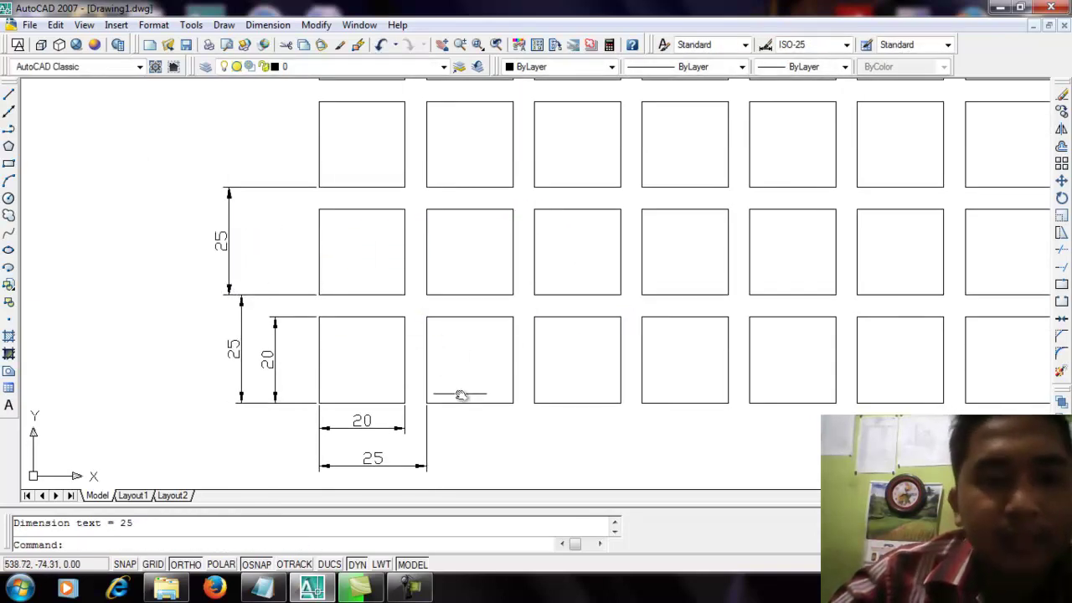
scroll(522, 444, "down", 2)
mouse_move(548, 438)
middle_mouse_down()
mouse_move(416, 279)
mouse_move(430, 371)
middle_mouse_up()
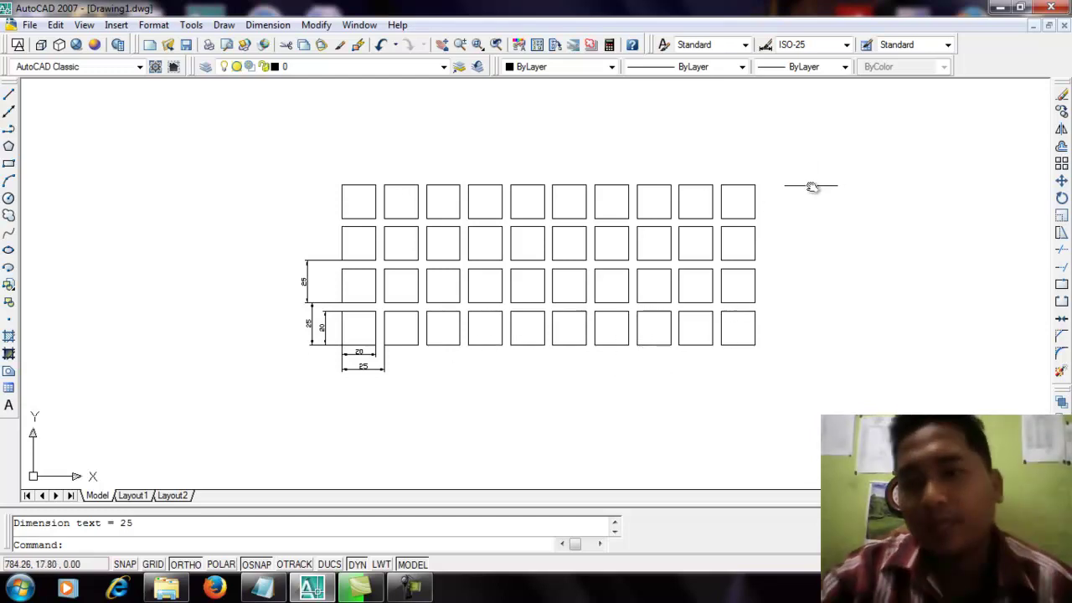
Move the tenth square of the top row by its lower-left corner, with ortho off, to free space above and right of the array.
scroll(753, 297, "up", 2)
middle_click_drag(745, 298, 771, 361)
middle_click_drag(844, 323, 846, 316)
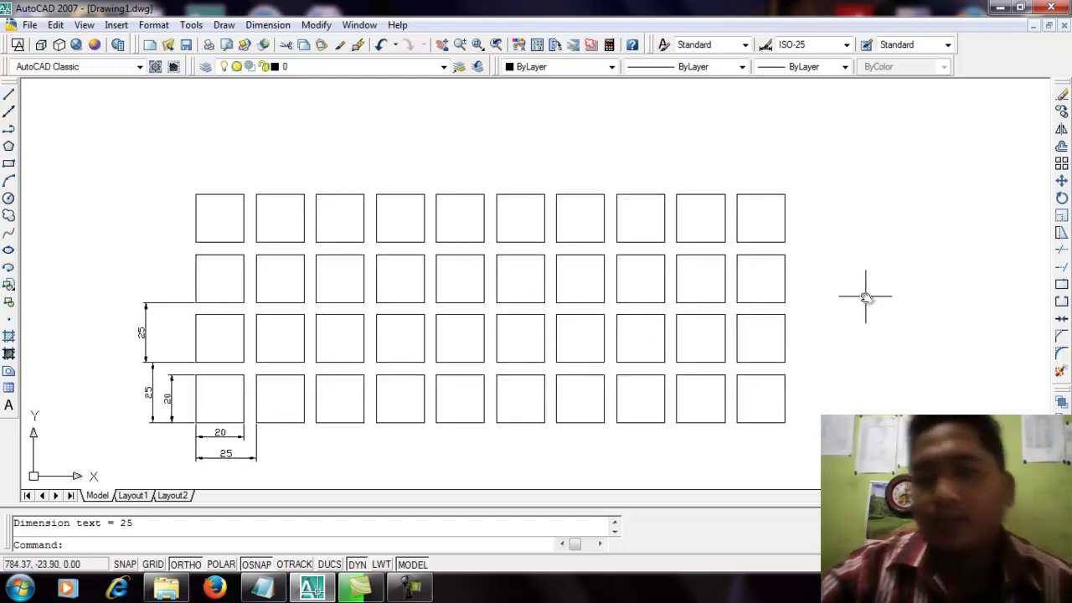
left_click(1061, 181)
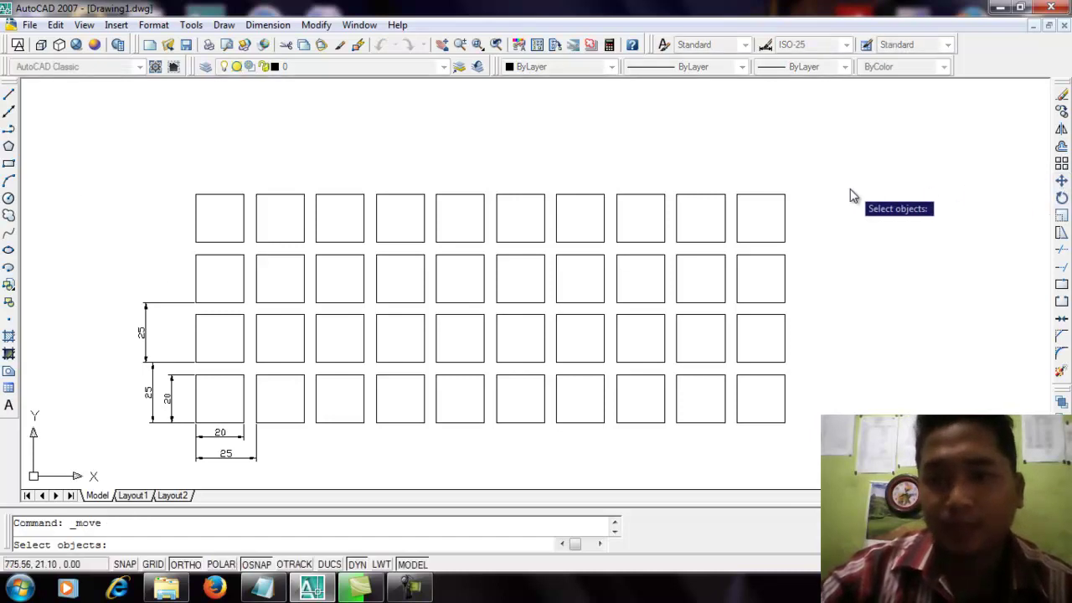
scroll(829, 201, "up", 2)
middle_click_drag(826, 203, 794, 181)
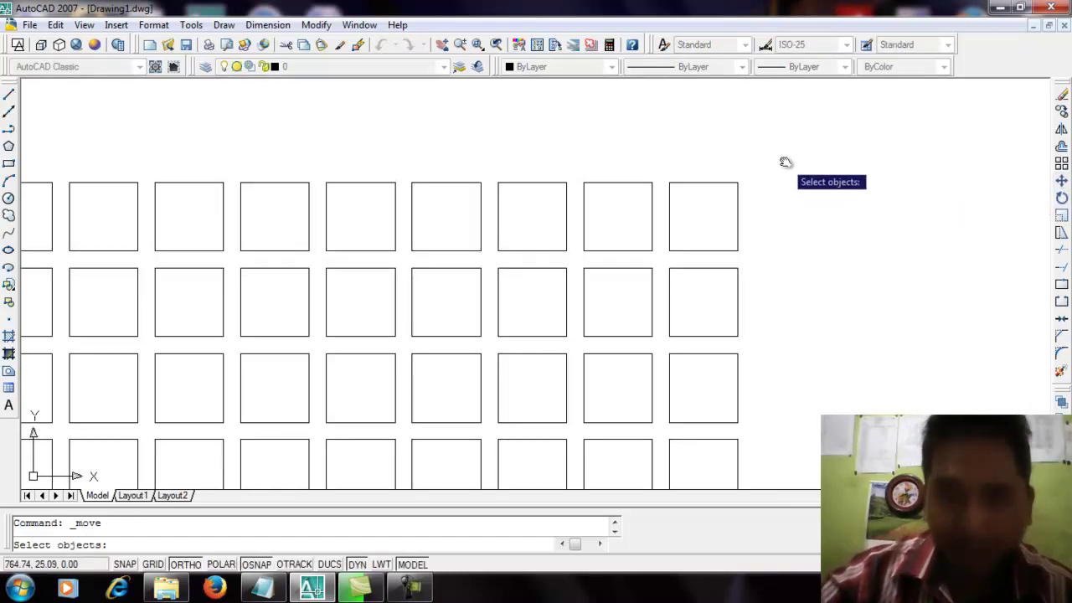
left_click(766, 127)
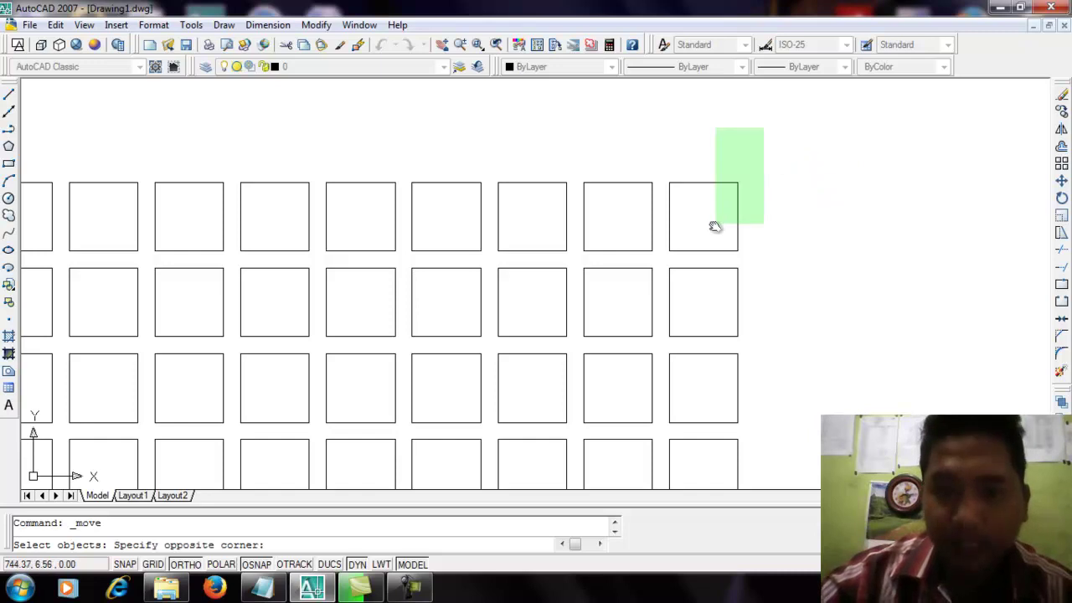
left_click(668, 263)
key("Return")
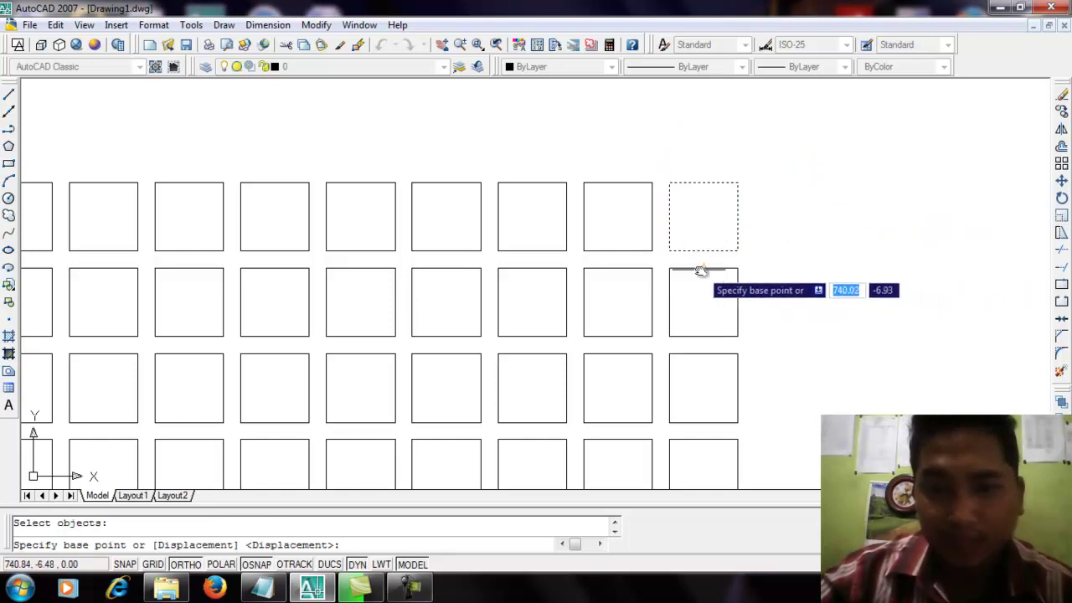
left_click(669, 251)
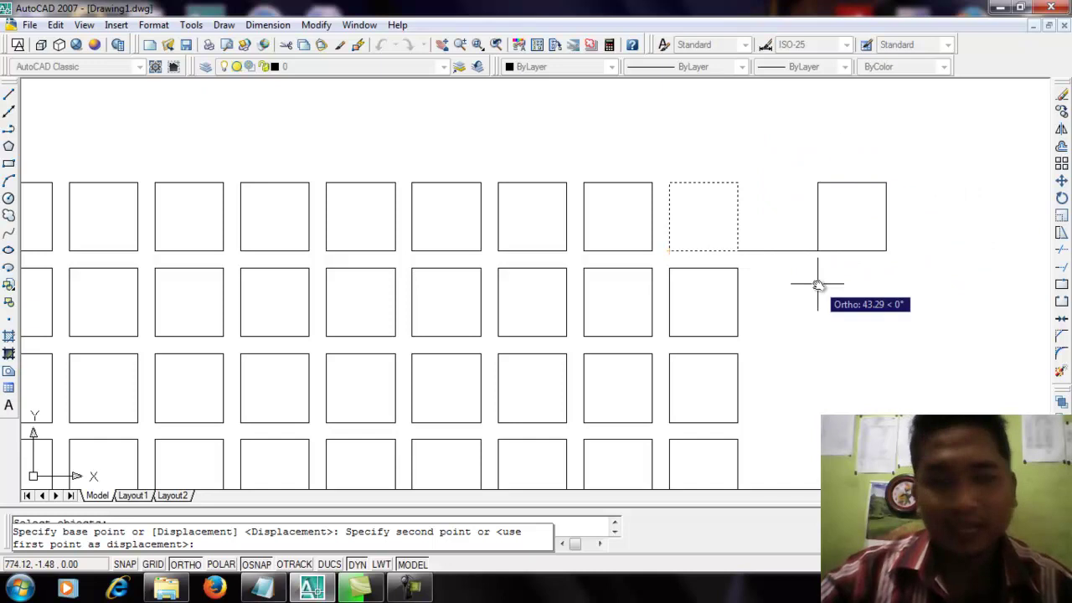
left_click(546, 459)
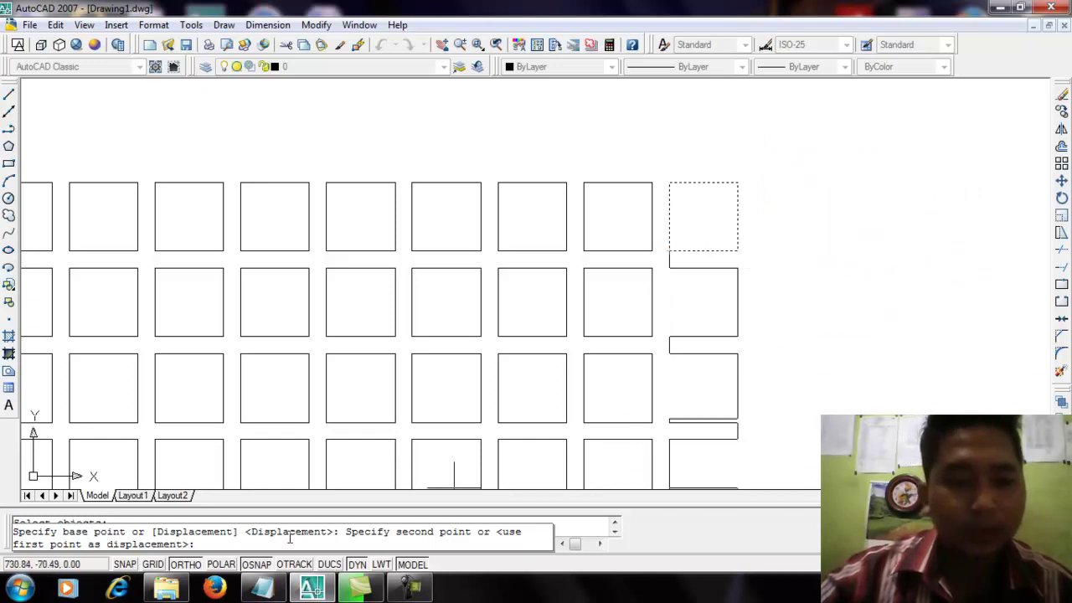
left_click(201, 565)
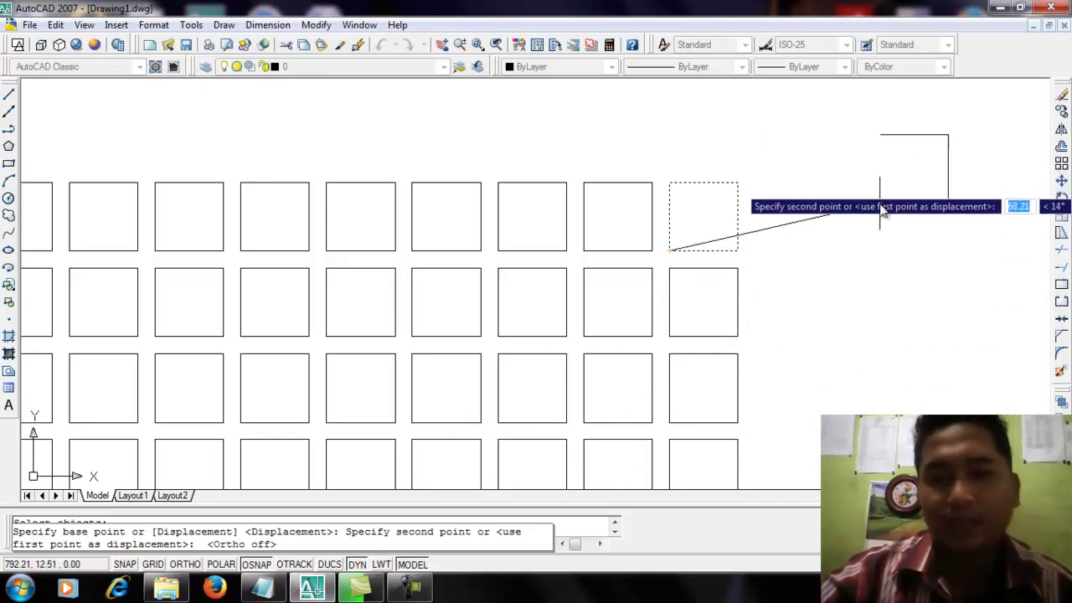
left_click(813, 177)
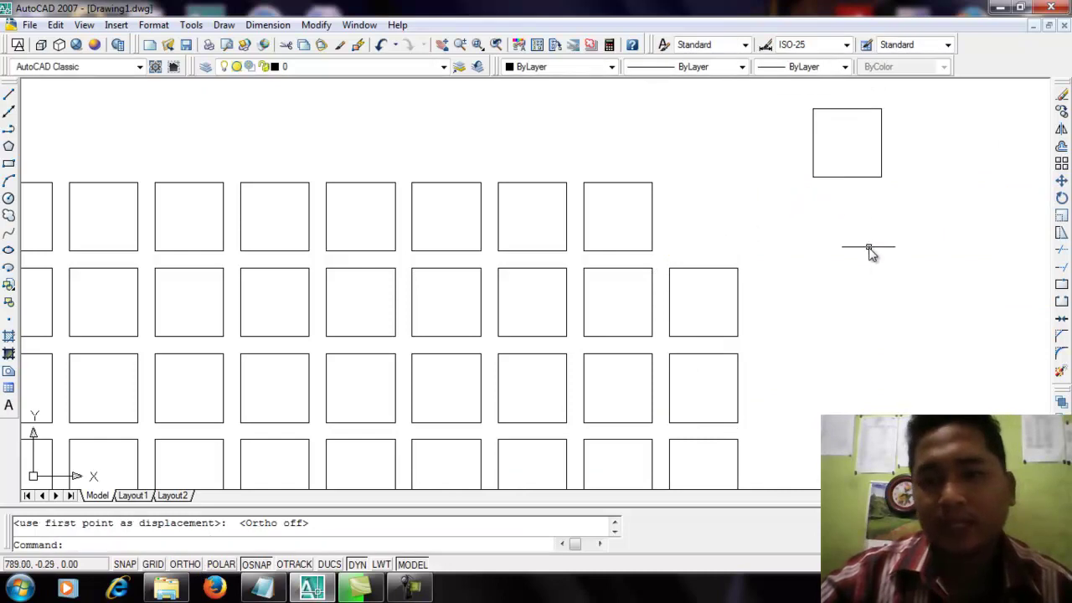
Move the tenth square of the second row from the top by its upper-left corner to just left of the first moved square.
middle_click_drag(870, 249, 866, 248)
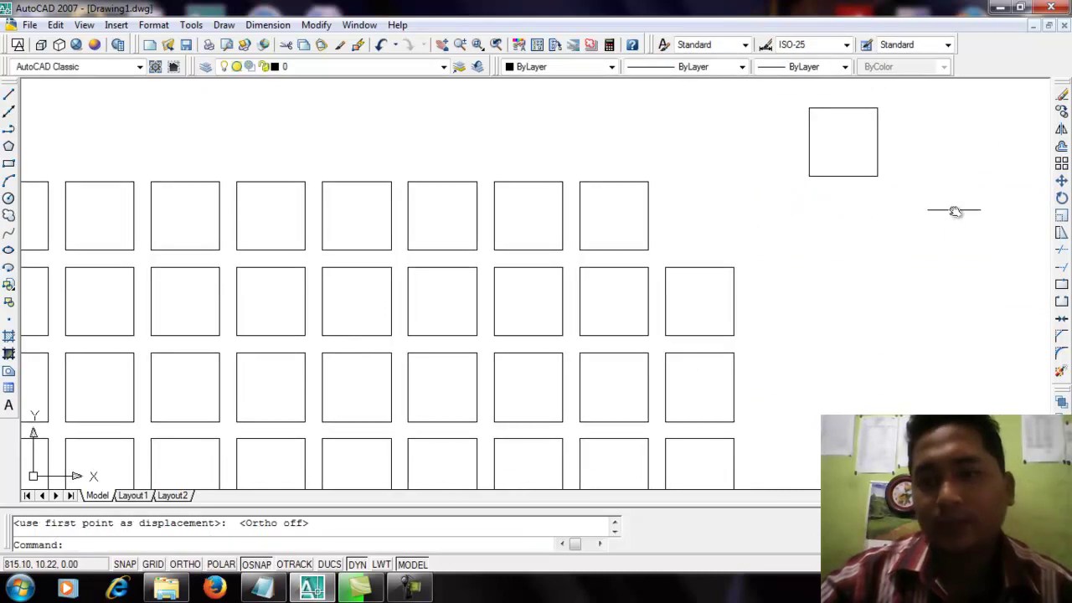
left_click(1061, 182)
left_click(718, 235)
left_click(700, 281)
key("Return")
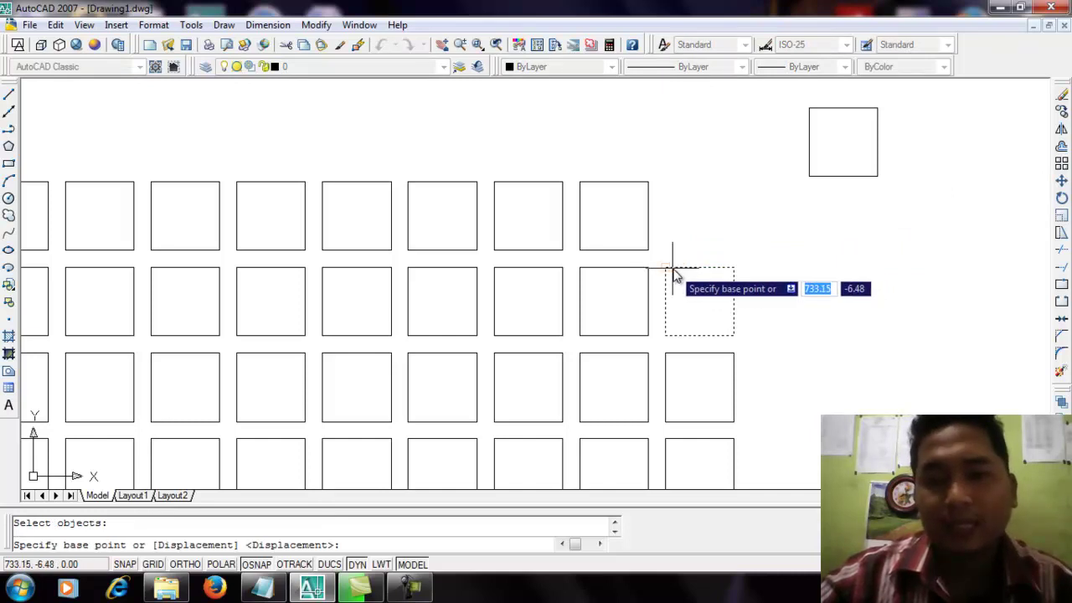
left_click(667, 269)
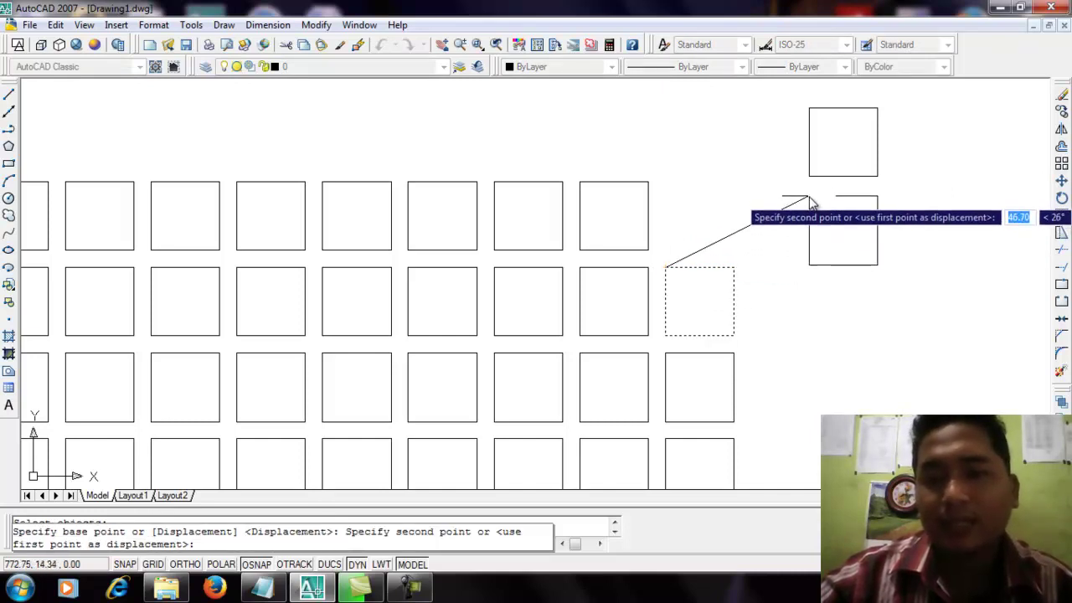
left_click(702, 109)
Move the ninth square of the top row by its lower-left corner to below the left one of the two detached squares.
scroll(783, 220, "up", 2)
scroll(809, 232, "down", 4)
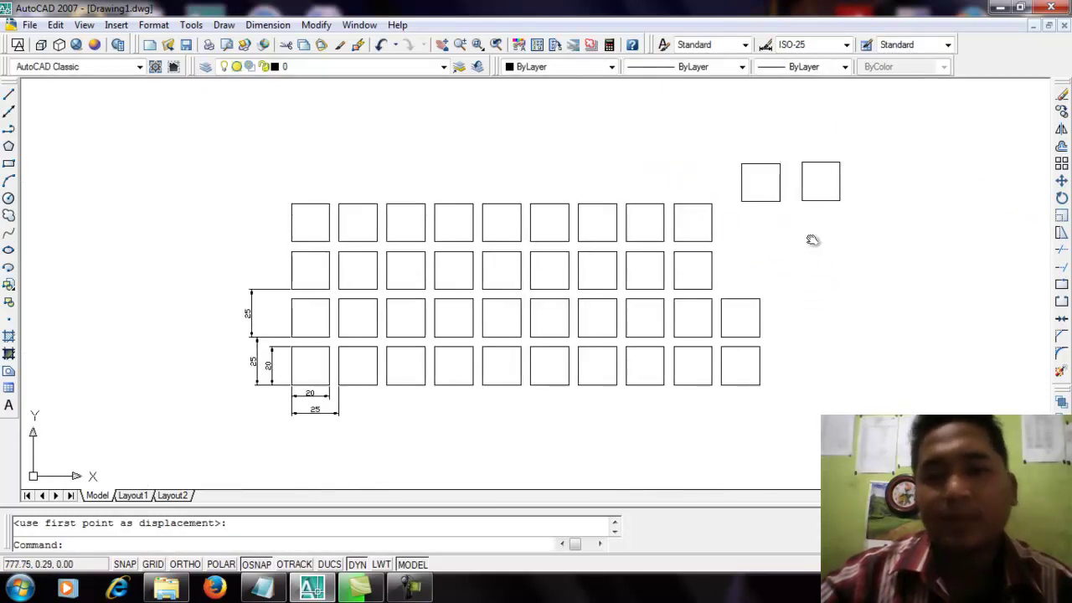
scroll(791, 247, "up", 2)
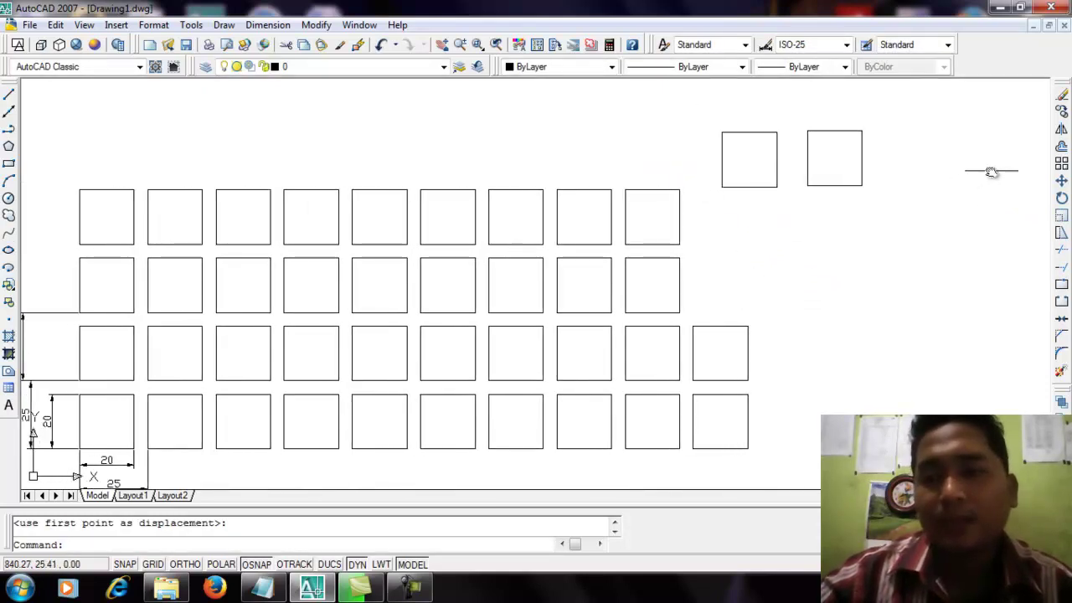
left_click(686, 156)
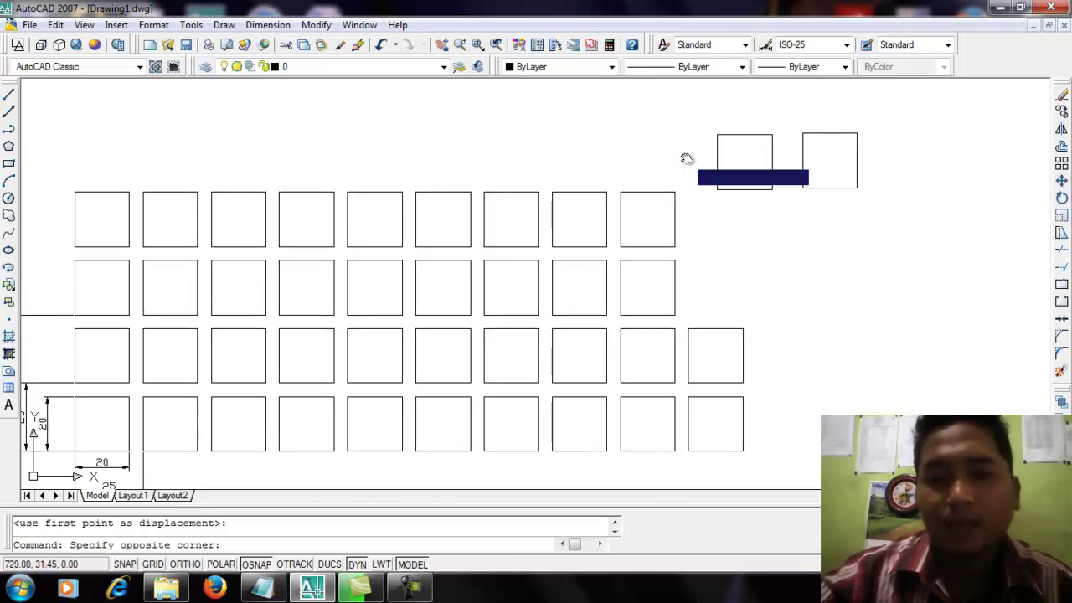
left_click(645, 228)
right_click(645, 221)
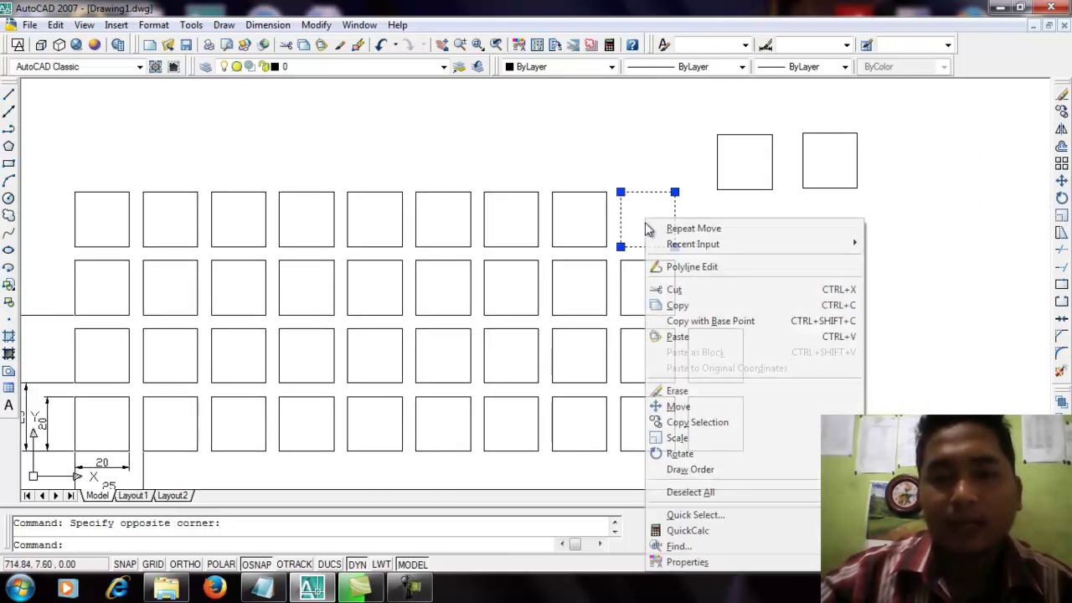
left_click(692, 409)
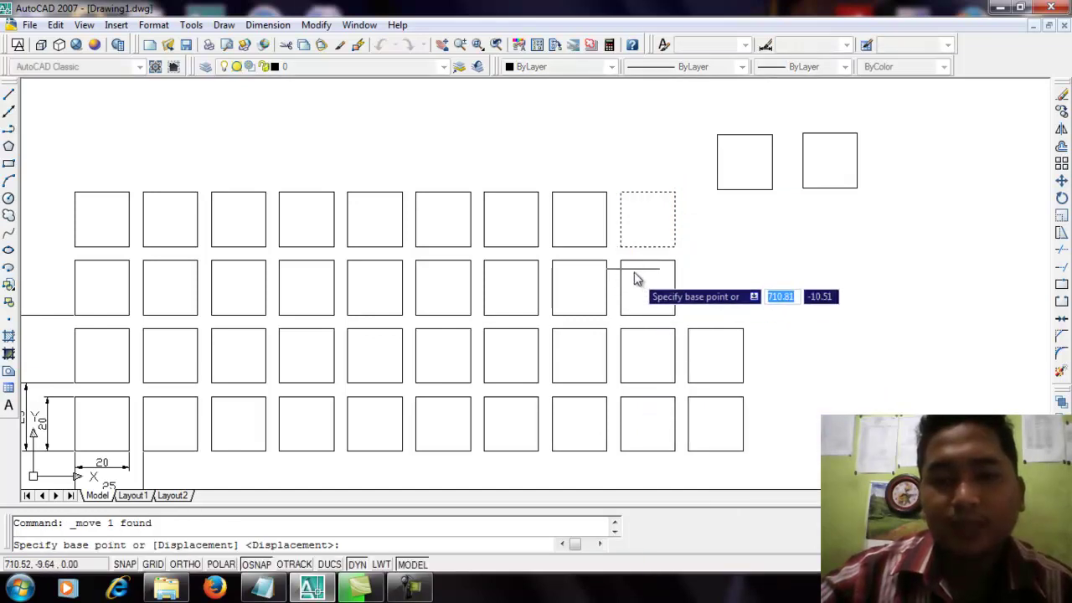
left_click(621, 247)
left_click(727, 283)
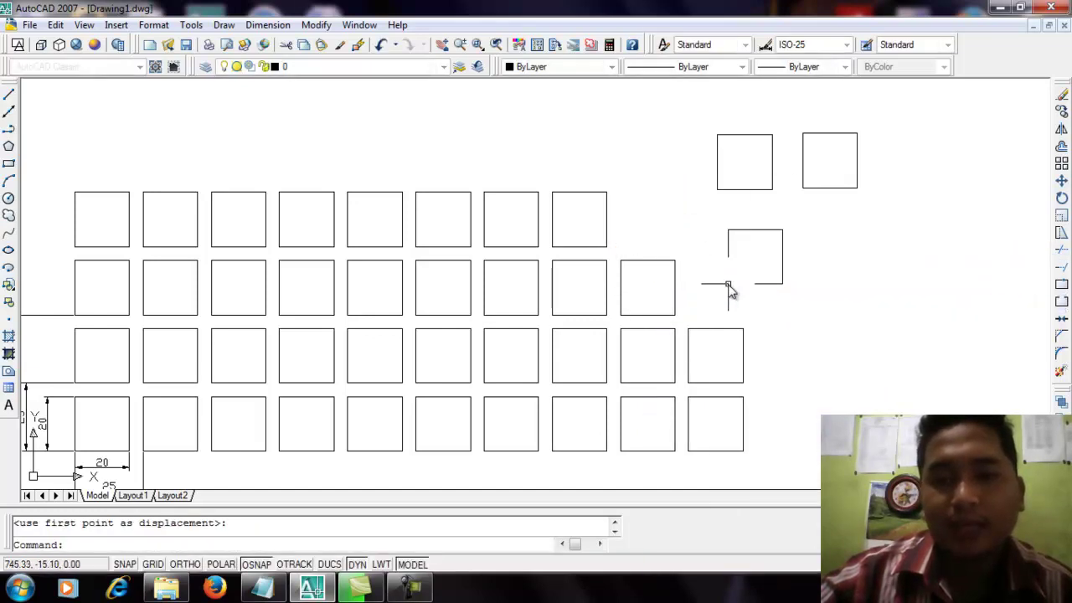
Move the eighth square of the top row by its lower-left corner to below the right one of the upper detached squares.
left_click(638, 166)
left_click(591, 225)
right_click(615, 219)
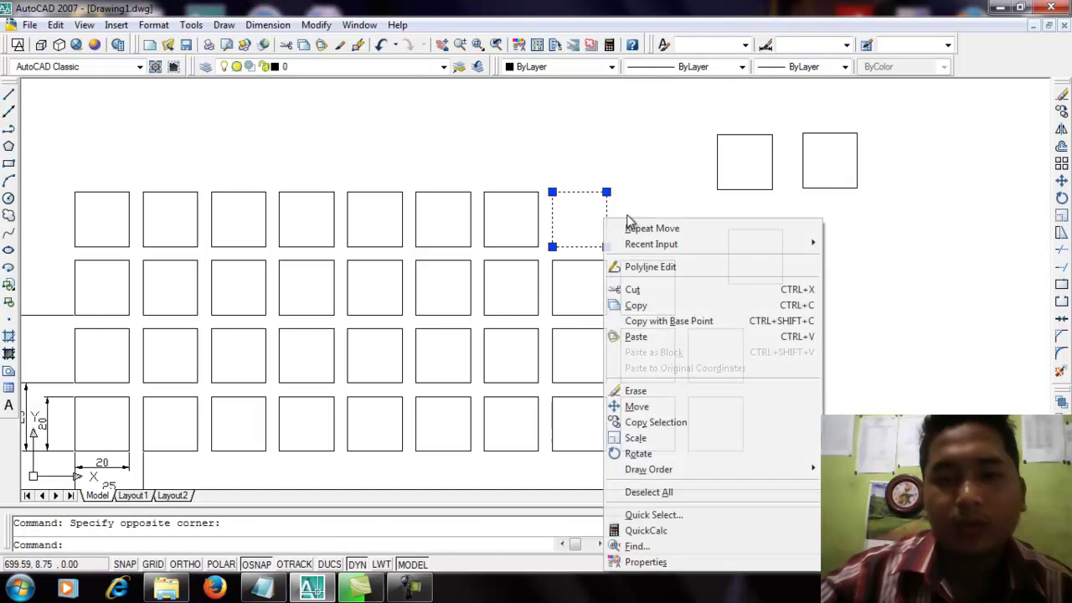
left_click(651, 408)
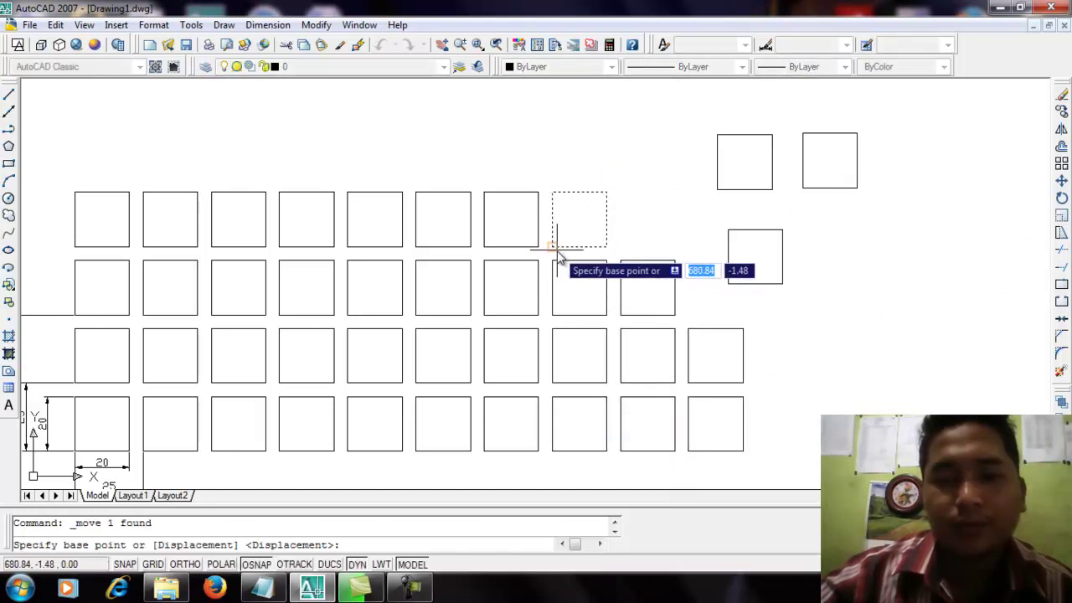
left_click(552, 246)
left_click(823, 258)
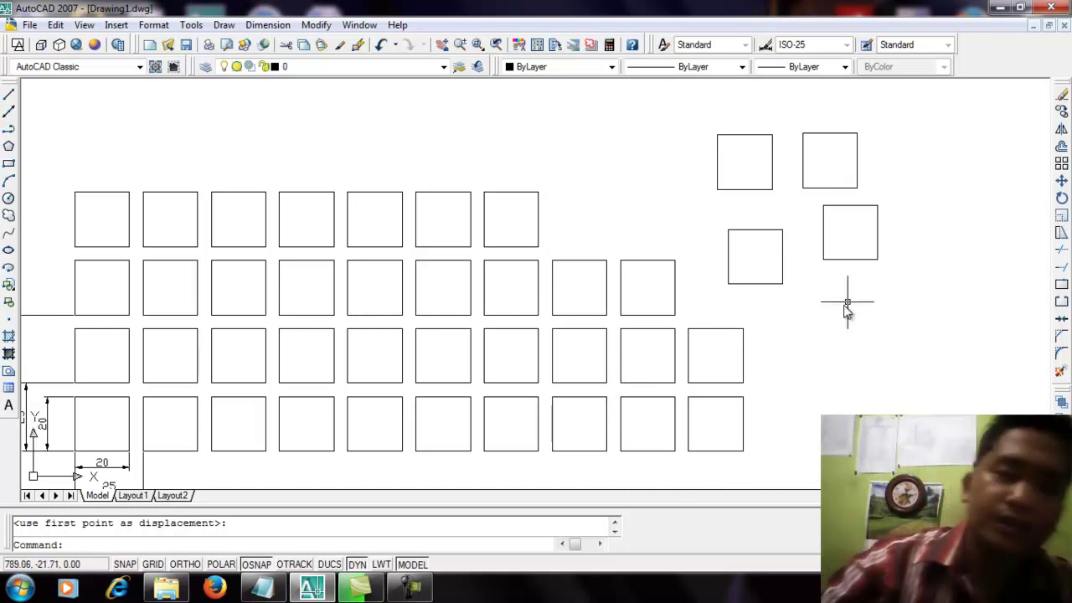
scroll(840, 337, "down", 2)
scroll(840, 331, "down", 2)
middle_click_drag(868, 336, 705, 303)
scroll(678, 277, "up", 2)
middle_click_drag(751, 273, 714, 274)
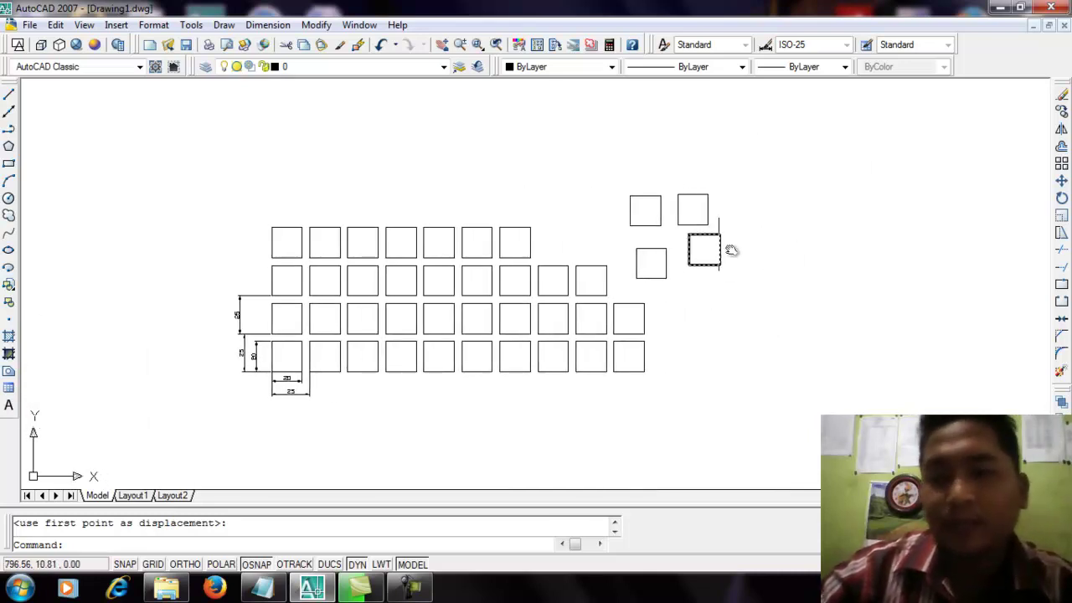
mouse_move(763, 215)
middle_mouse_down()
mouse_move(595, 232)
mouse_move(513, 253)
middle_mouse_up()
scroll(585, 237, "up", 4)
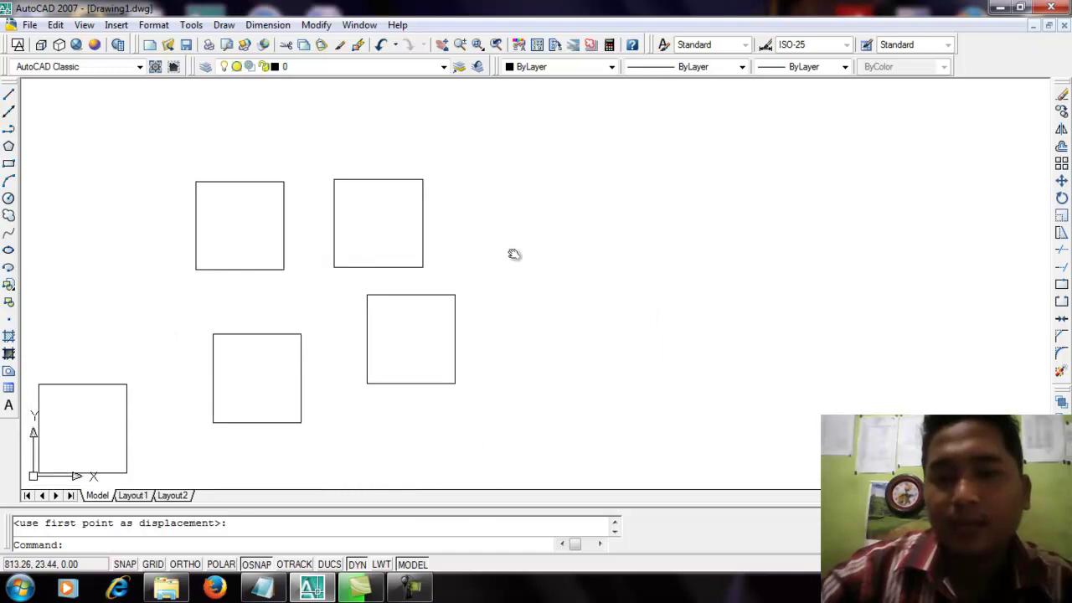
scroll(655, 216, "down", 4)
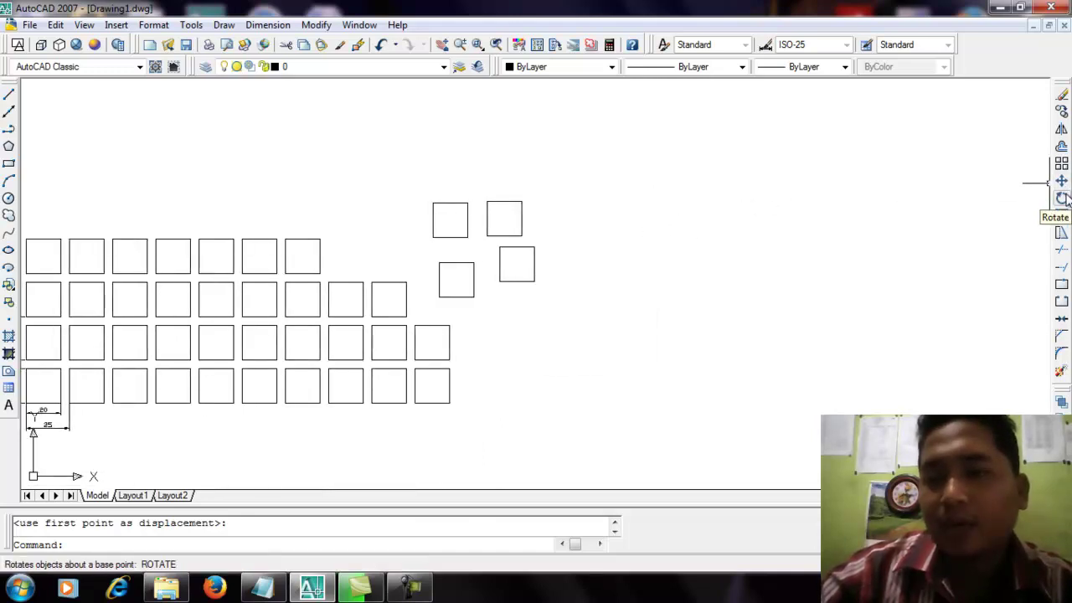
Draw an L-shaped pair of lines with ortho on, running left and then up, in free space right of the detached squares.
scroll(547, 253, "up", 3)
middle_click_drag(613, 251, 508, 277)
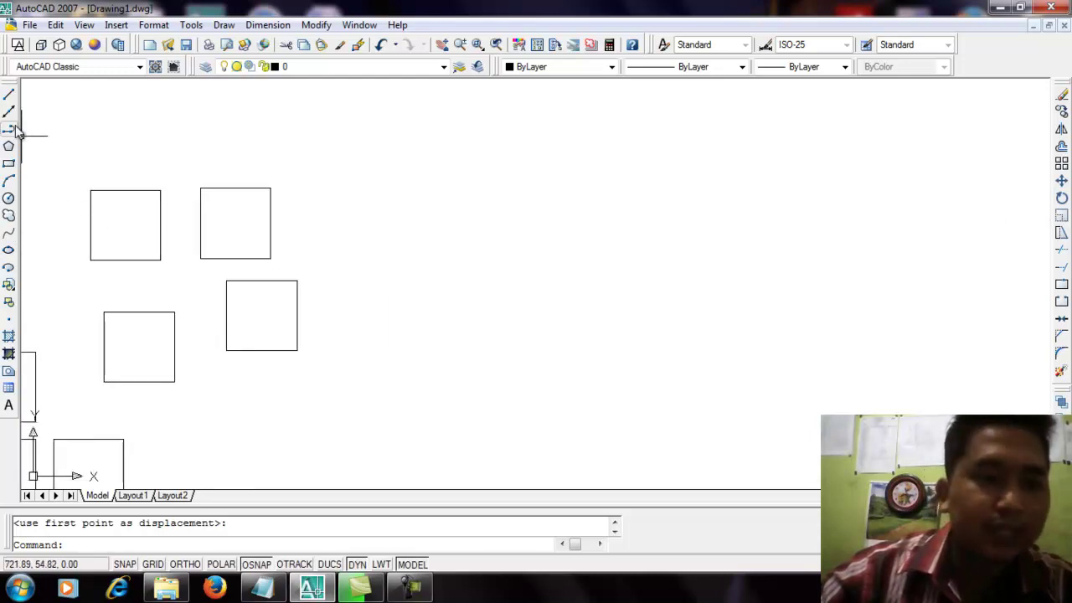
left_click(11, 99)
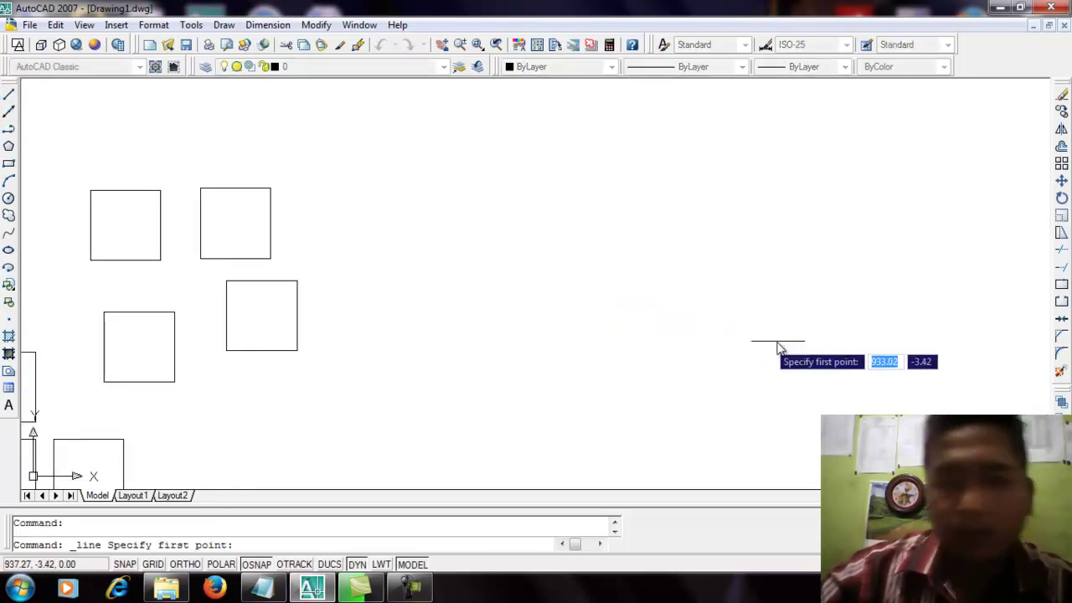
left_click(785, 339)
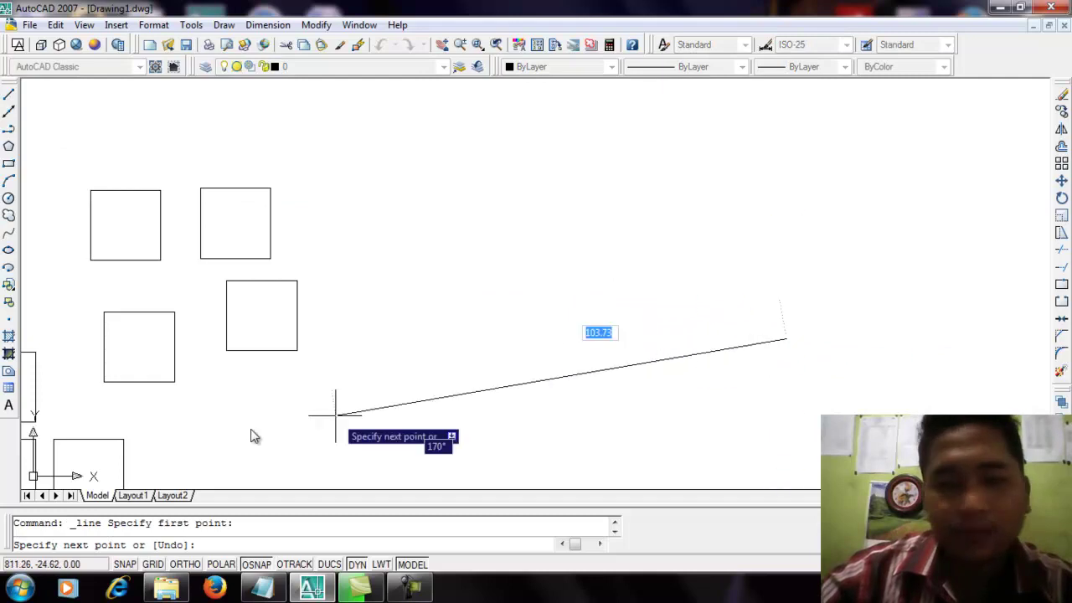
left_click(185, 564)
left_click(707, 340)
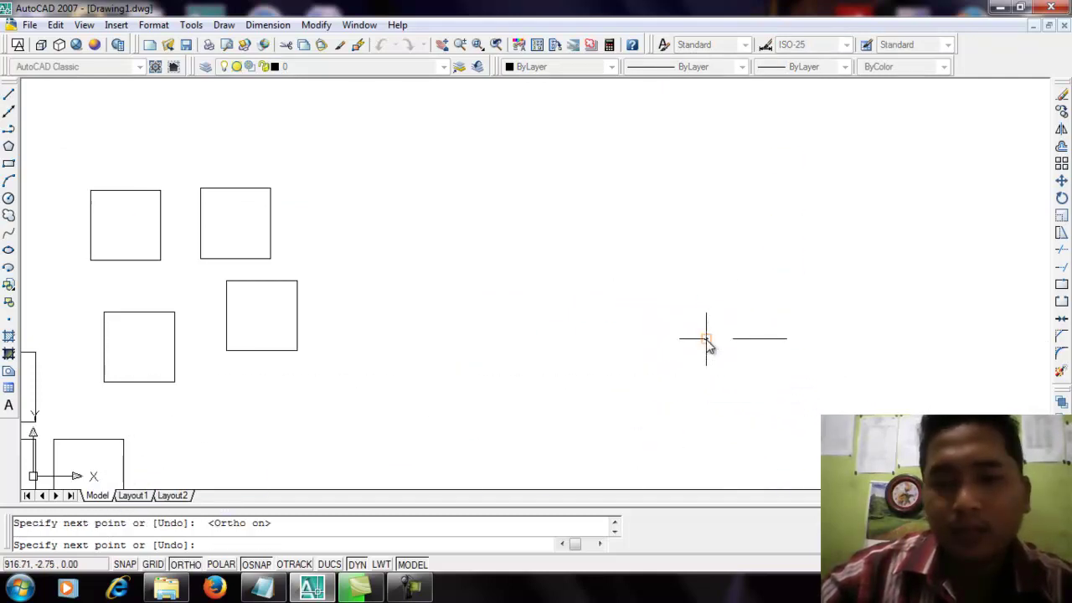
left_click(708, 247)
key("Escape")
Add an angular dimension between the horizontal and vertical lines, placing its arc inside the corner.
scroll(758, 318, "up", 3)
middle_click_drag(754, 318, 672, 367)
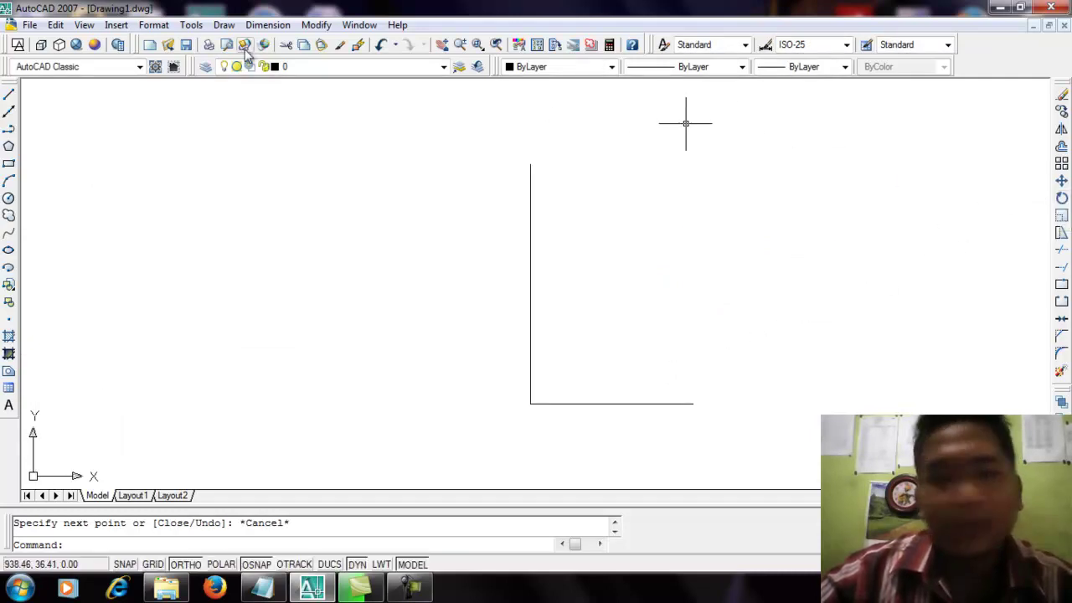
left_click(279, 28)
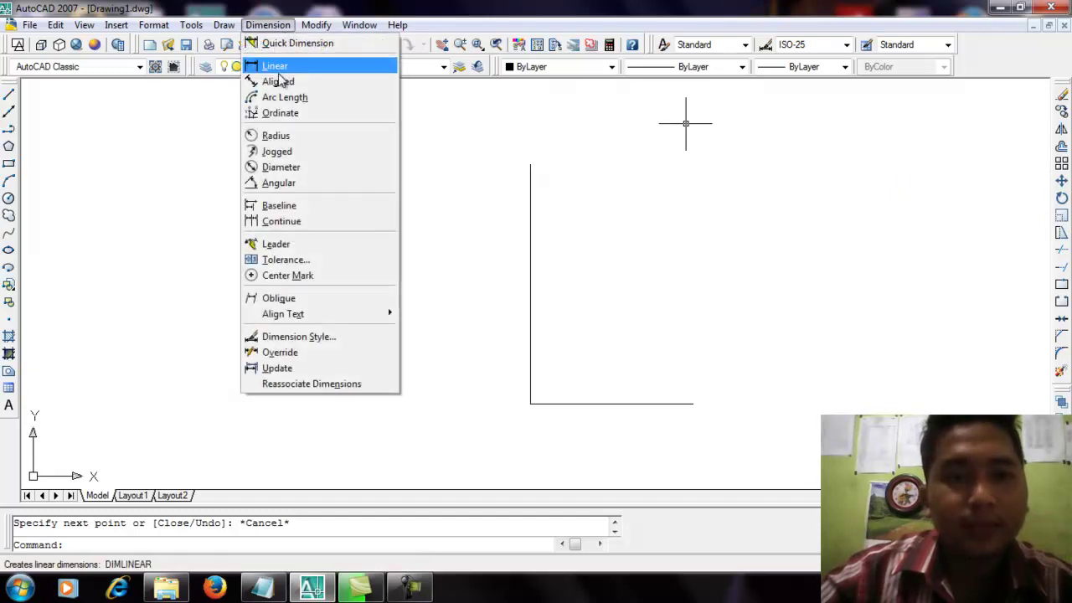
left_click(292, 184)
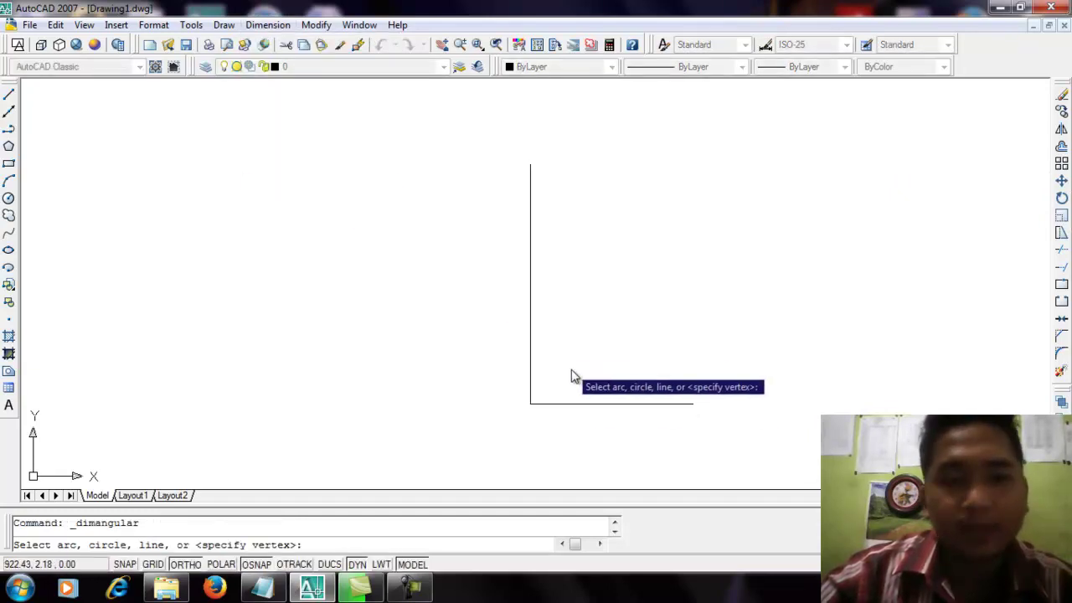
left_click(584, 403)
left_click(534, 346)
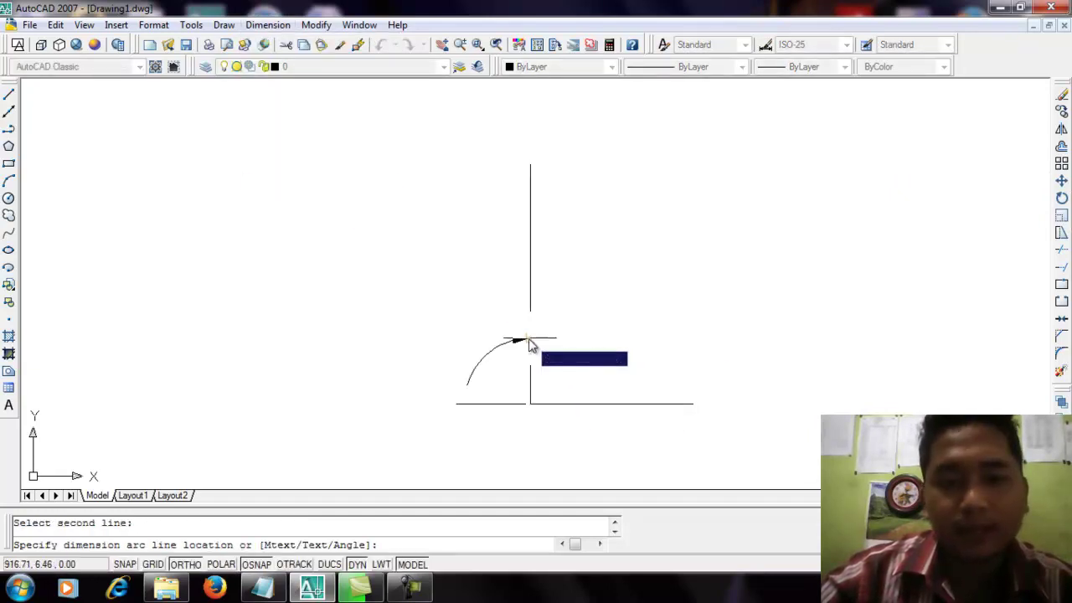
left_click(624, 325)
Rotate the vertical line together with its angular dimension by 45 degrees about the corner where the two lines meet.
mouse_move(720, 247)
middle_mouse_down()
mouse_move(742, 240)
mouse_move(651, 262)
middle_mouse_up()
scroll(737, 240, "down", 4)
scroll(661, 261, "up", 3)
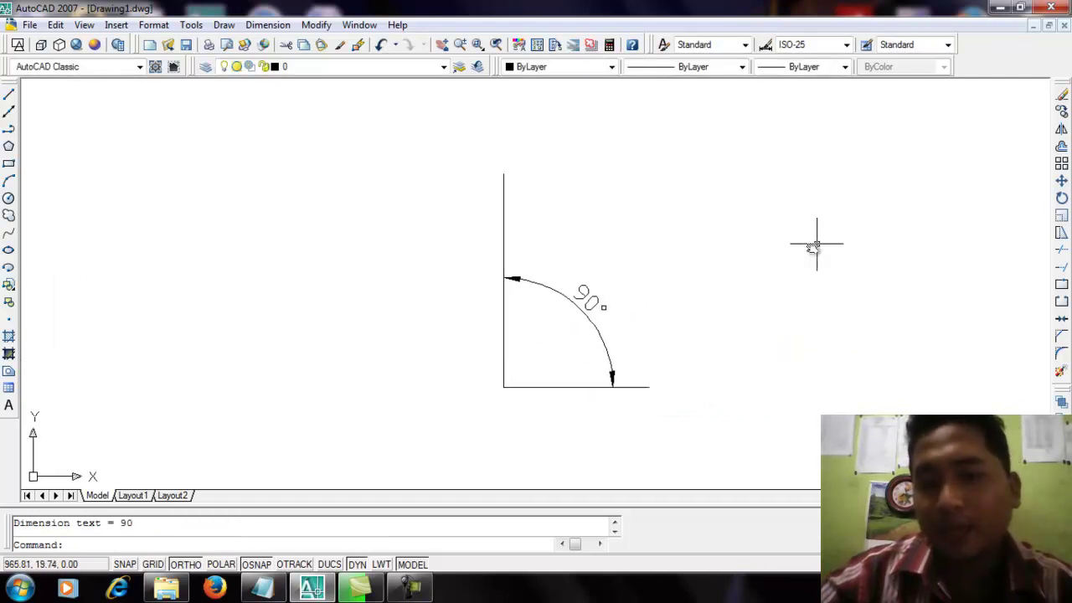
left_click(1061, 198)
left_click(544, 157)
left_click(480, 215)
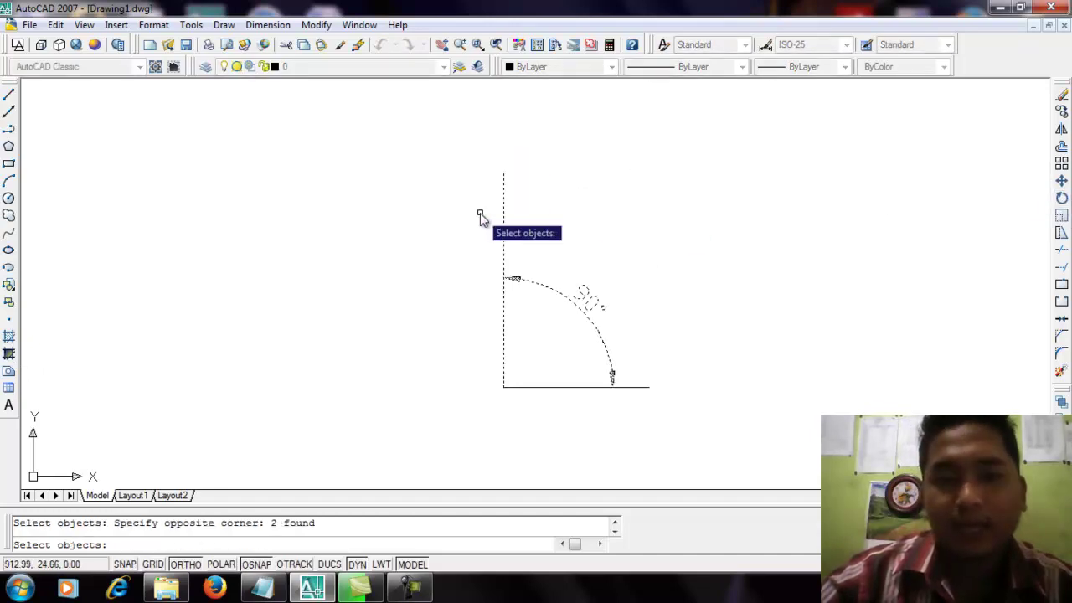
key("Return")
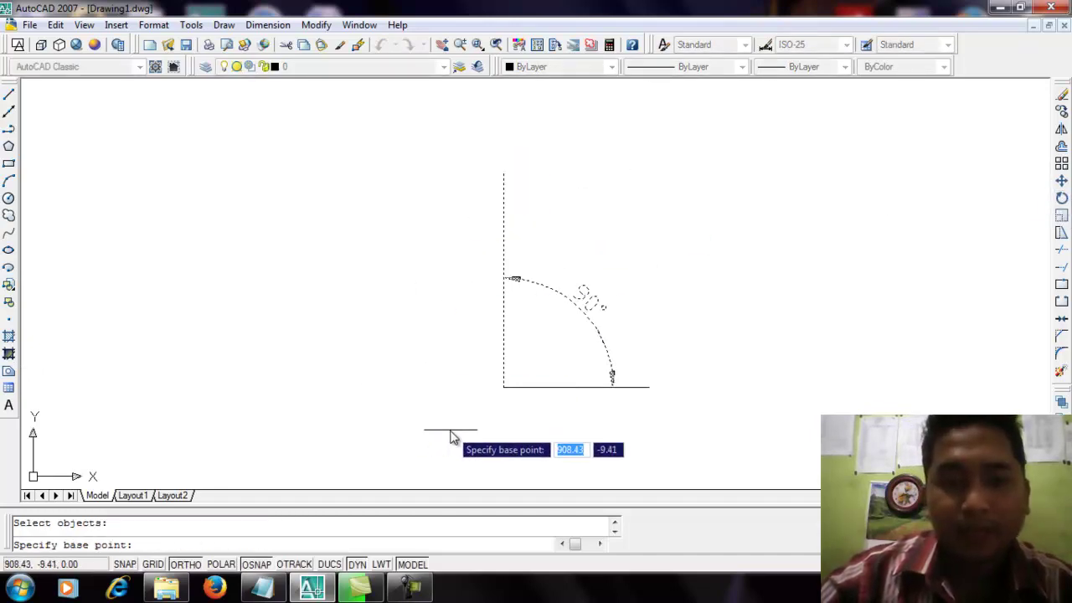
middle_click_drag(502, 426, 532, 374)
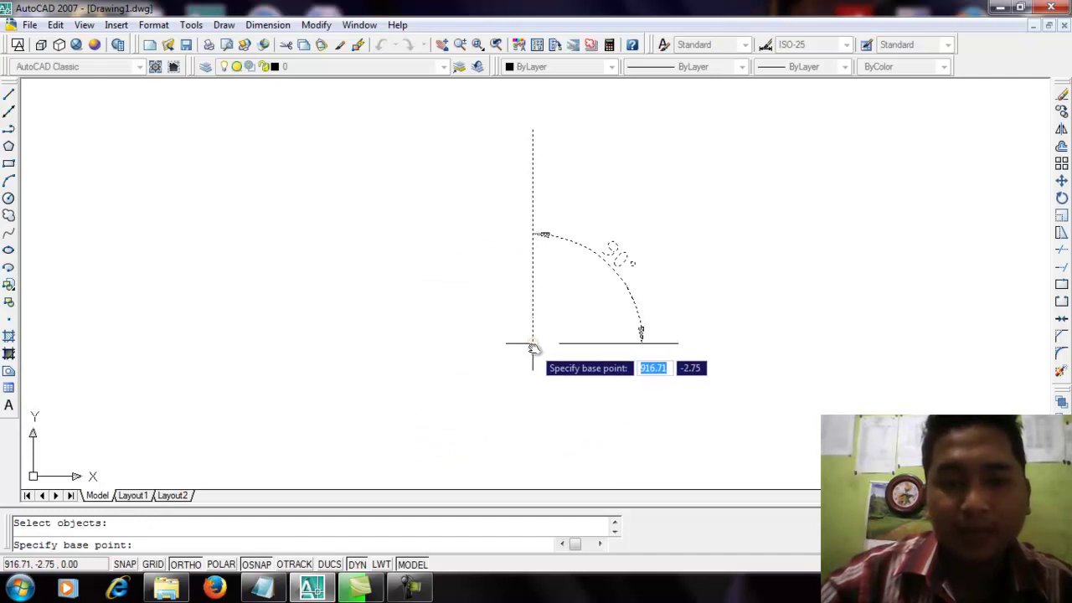
left_click(534, 345)
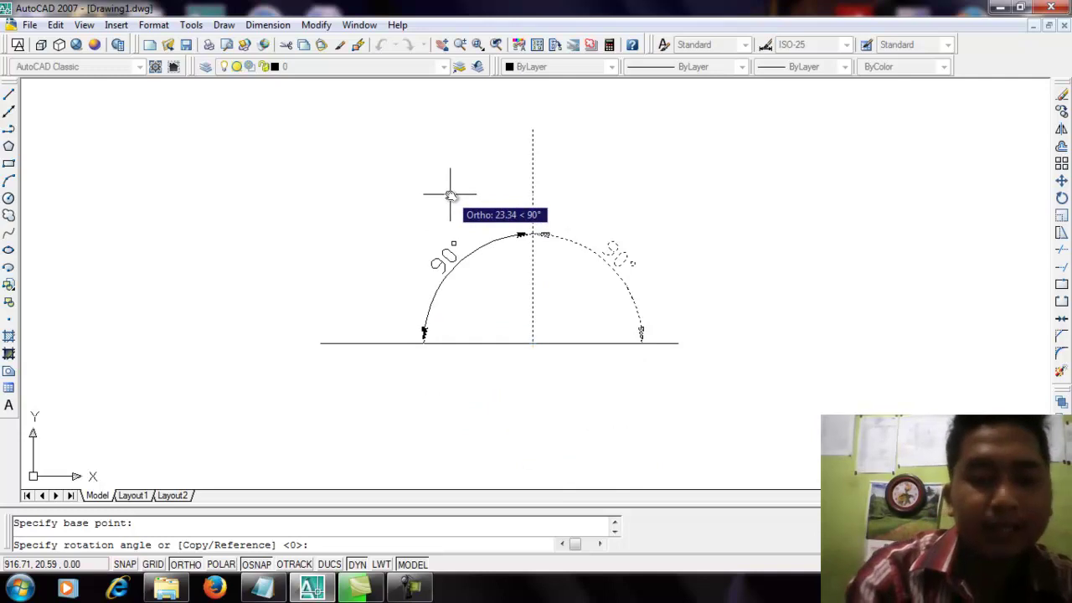
type("45")
key("Return")
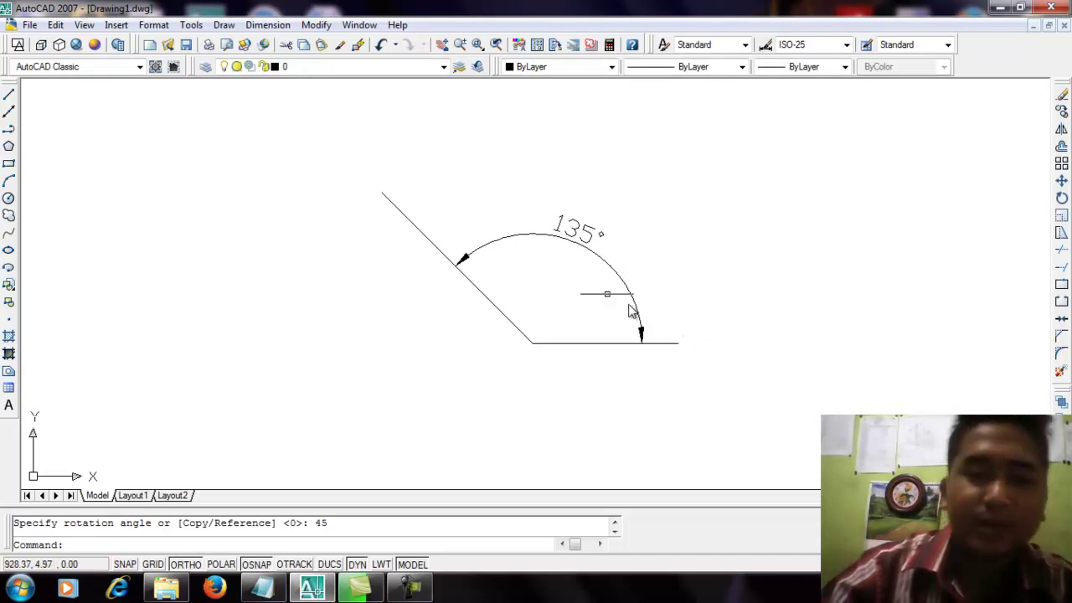
Delete the angular dimension between the slanted line and the horizontal line.
left_click(553, 238)
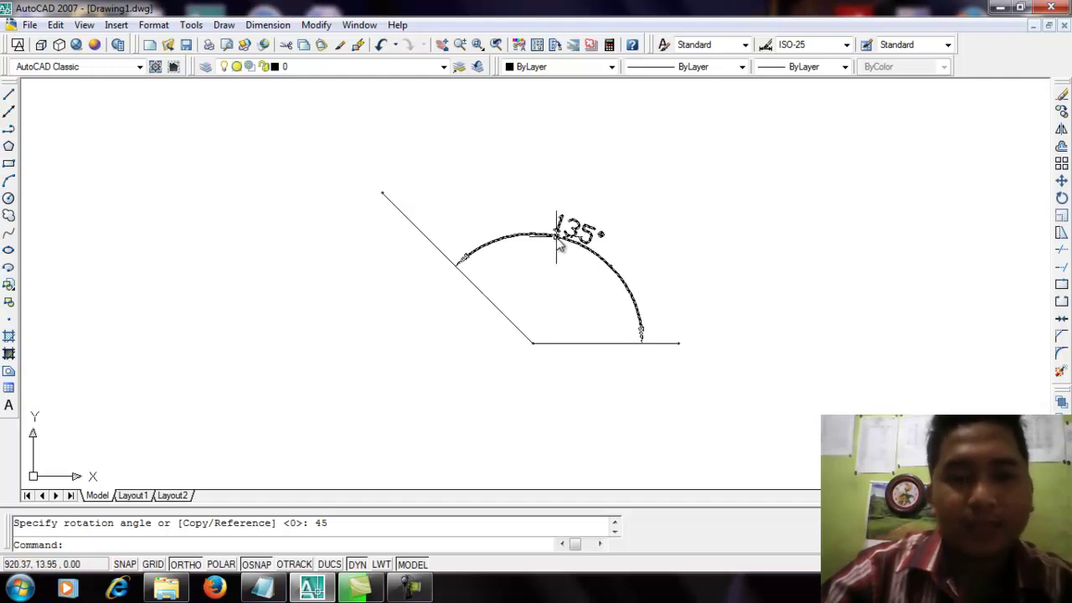
key("Return")
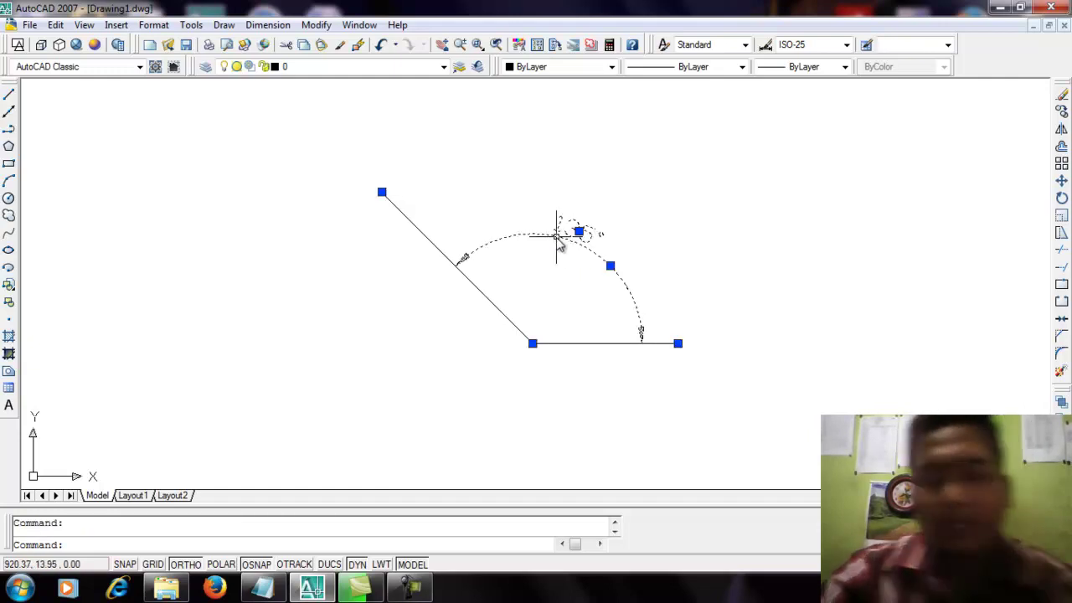
key("Delete")
Draw a vertical polyline straight up from the corner where the slanted and horizontal lines meet.
left_click(9, 130)
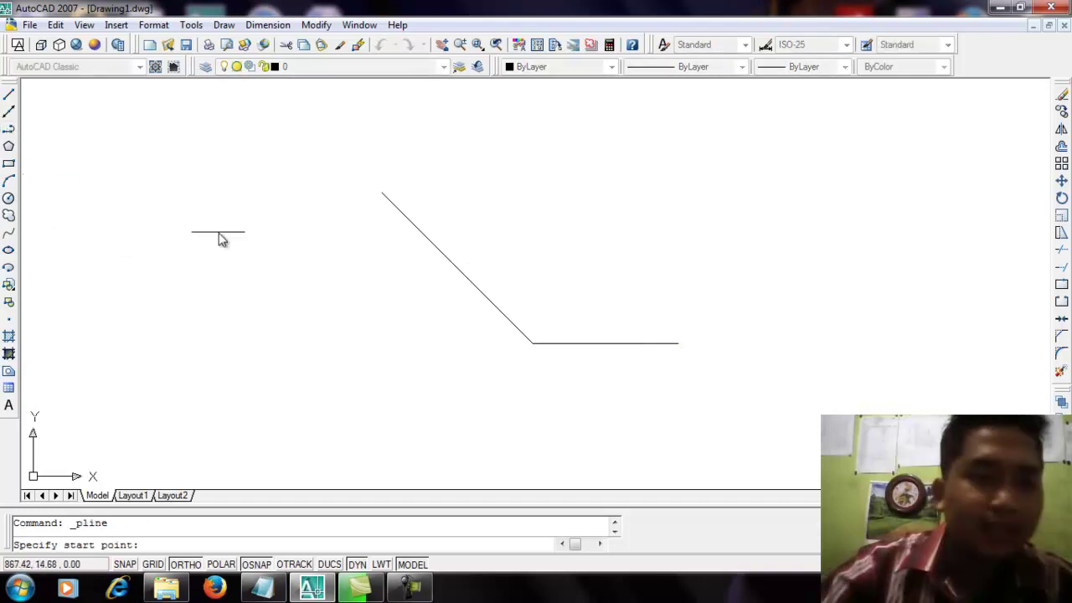
left_click(532, 342)
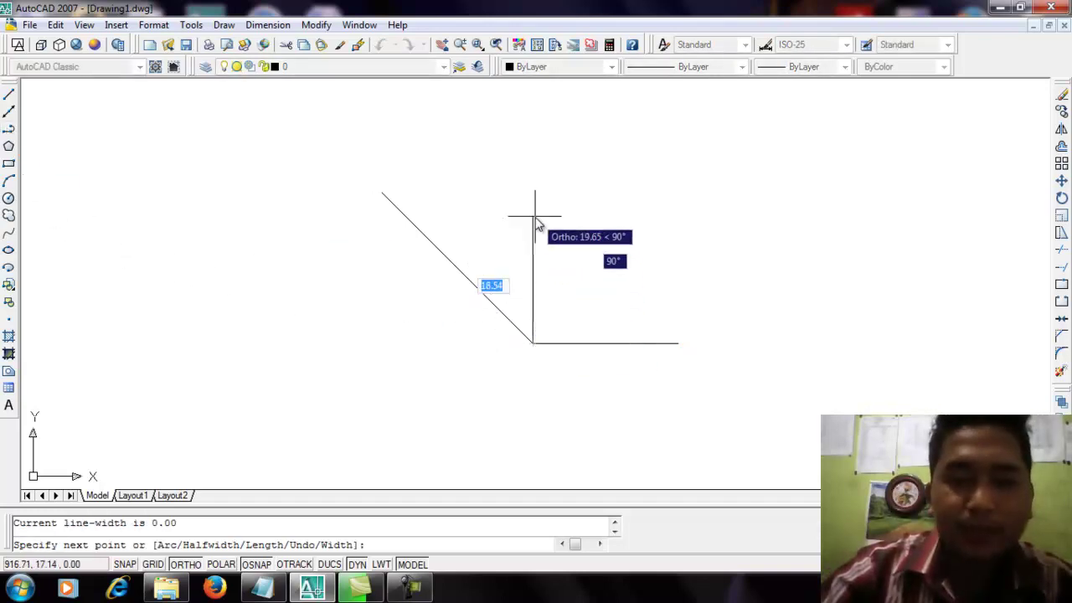
left_click(522, 160)
key("Escape")
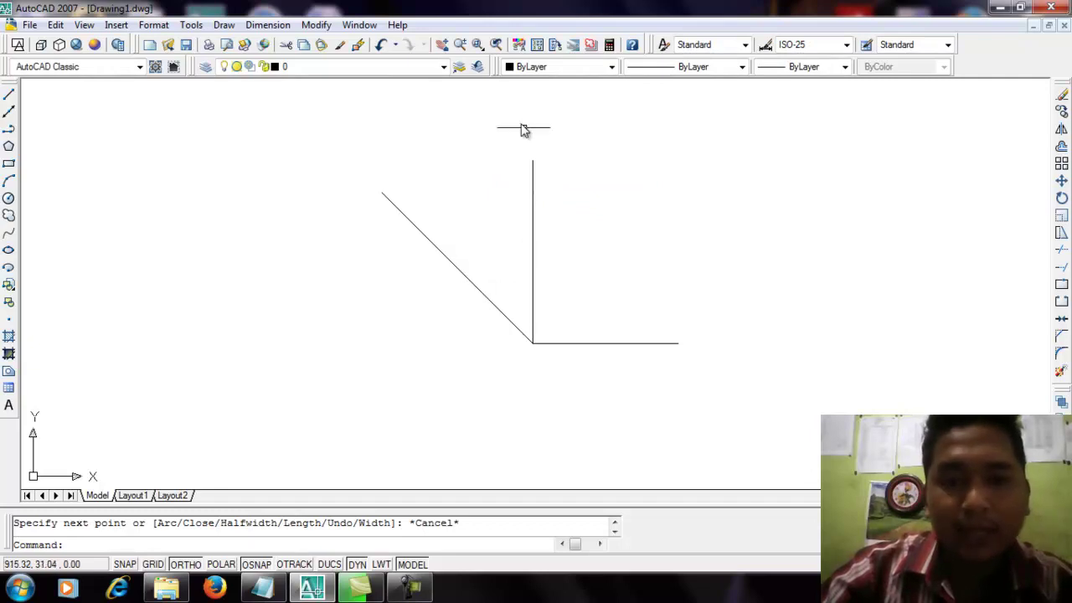
Add an angular dimension between the slanted line and the vertical polyline, placing its arc between them.
left_click(268, 24)
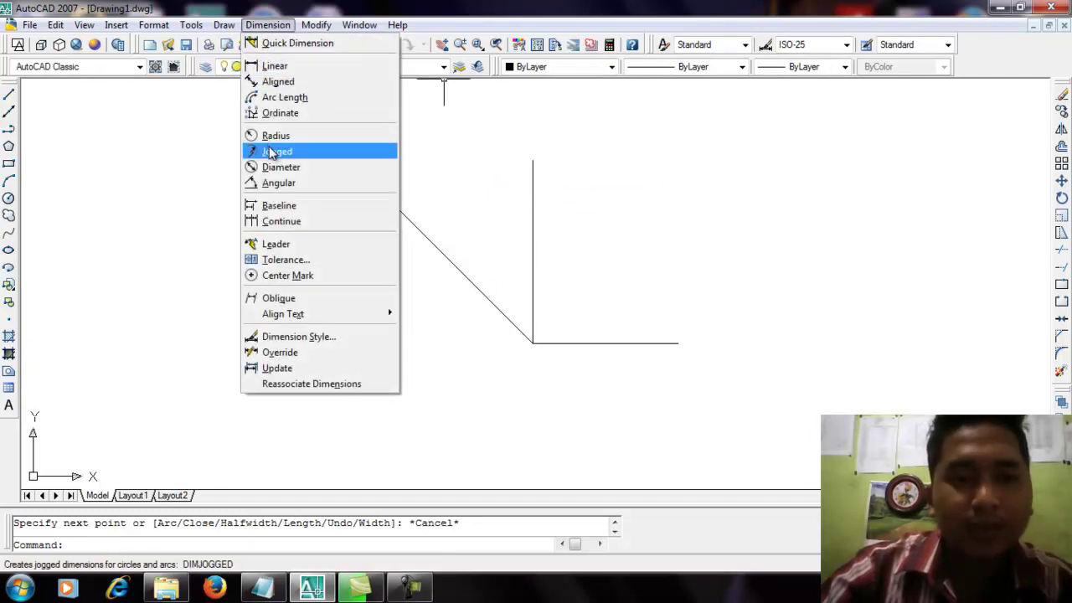
left_click(277, 183)
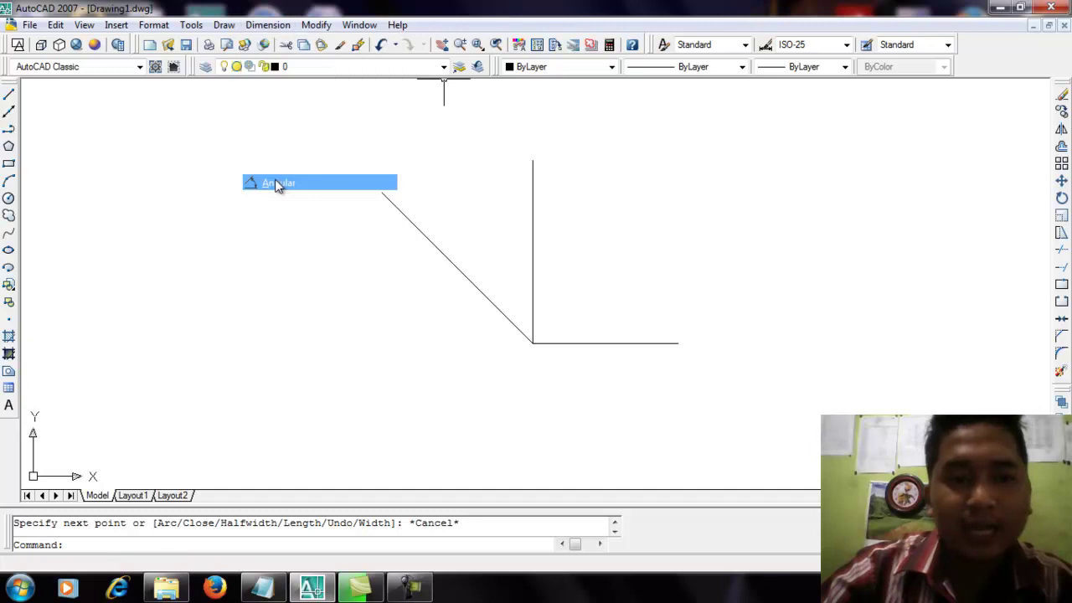
left_click(440, 253)
left_click(533, 231)
left_click(499, 211)
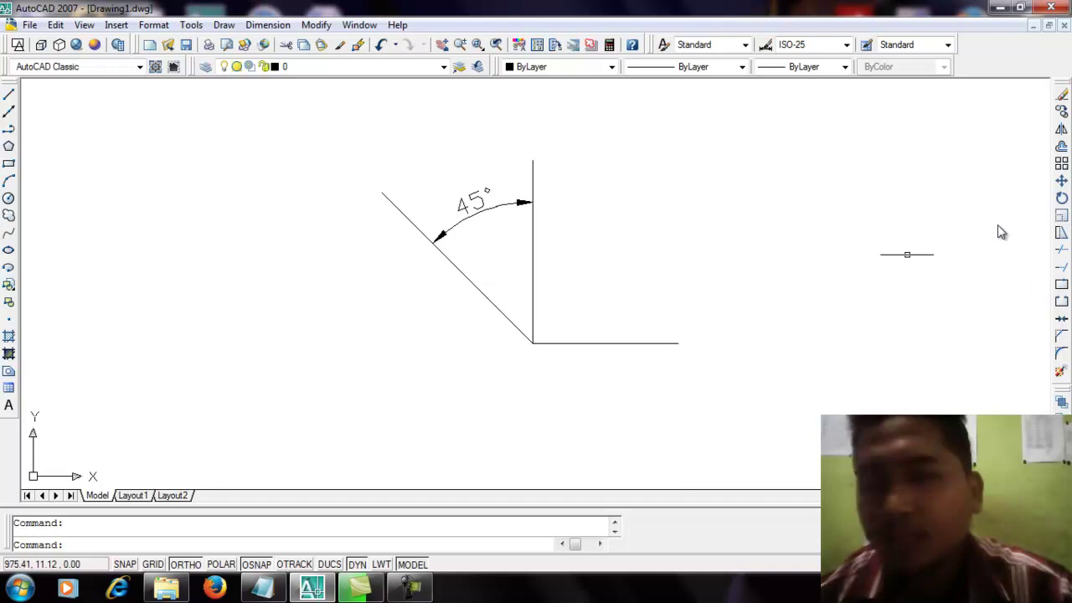
Draw a 20 by 20 square in the free space right of the rotated line example.
mouse_move(584, 374)
middle_mouse_down()
mouse_move(550, 371)
mouse_move(551, 394)
middle_mouse_up()
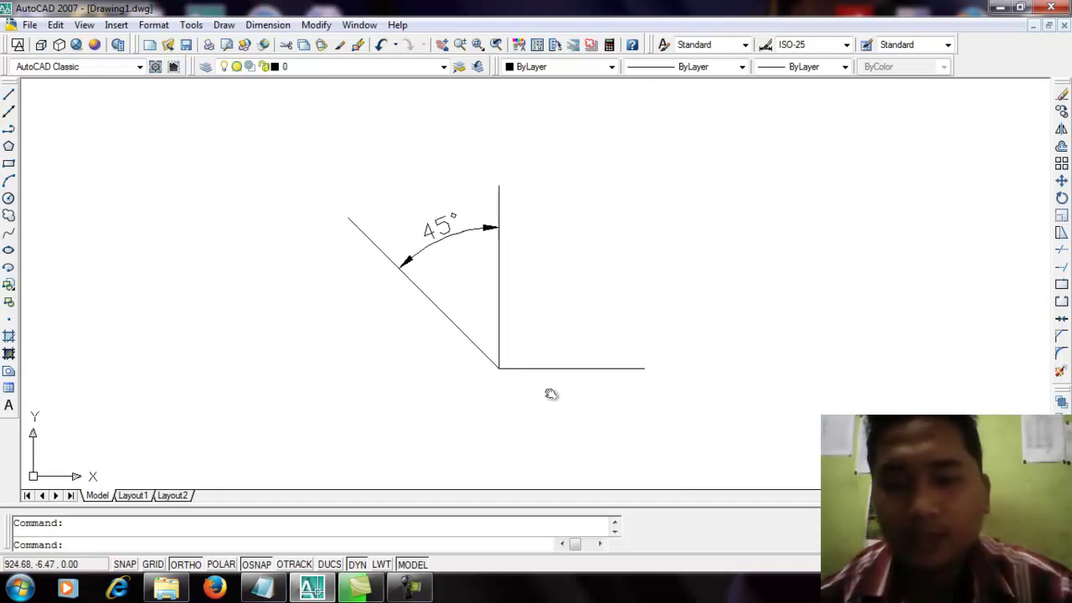
middle_click_drag(632, 339, 446, 359)
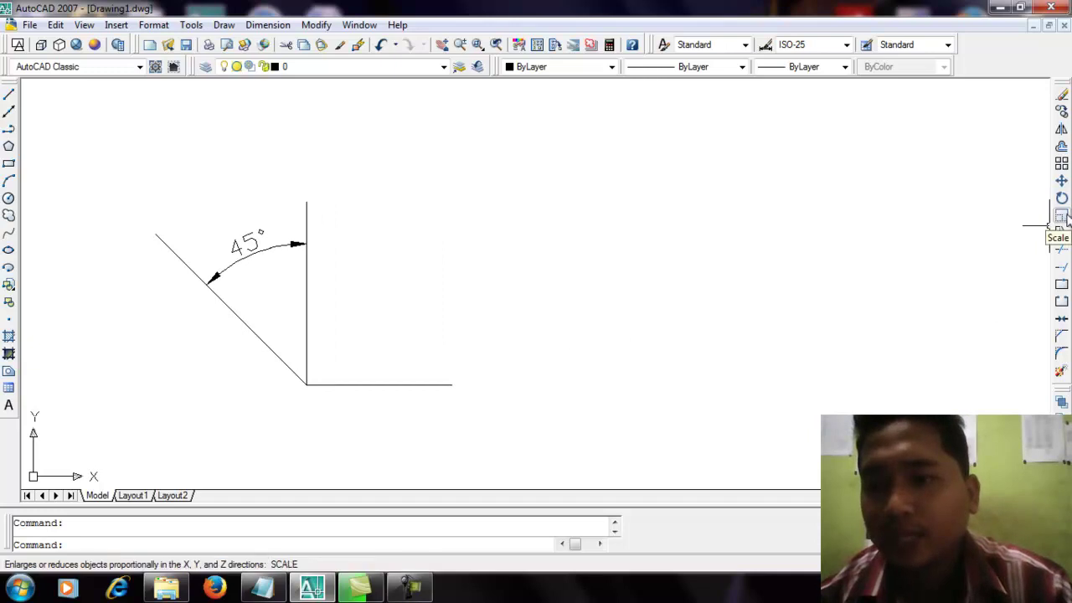
left_click(9, 164)
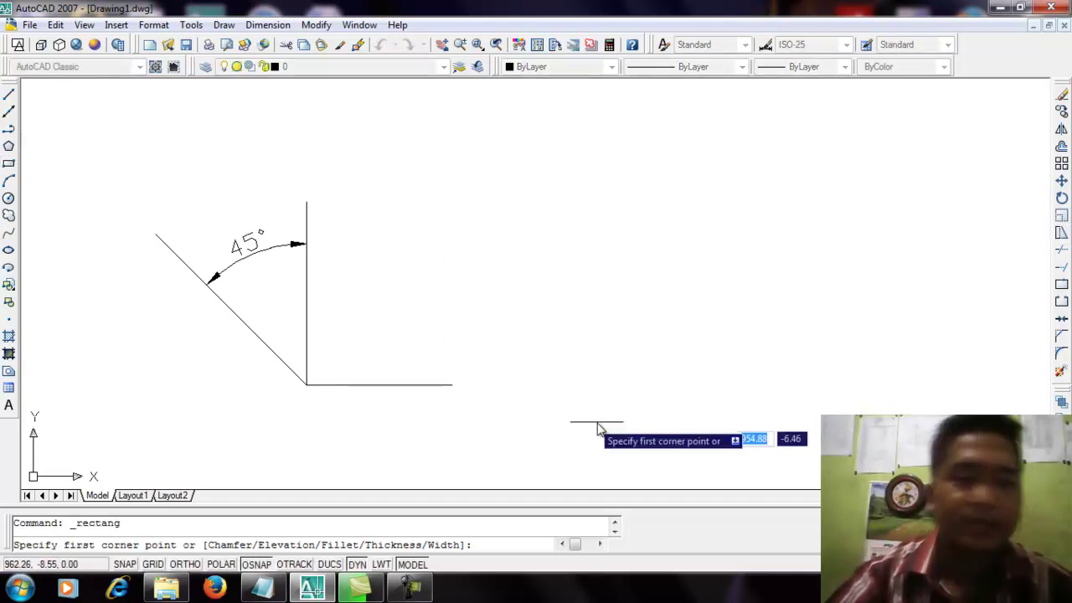
left_click(572, 371)
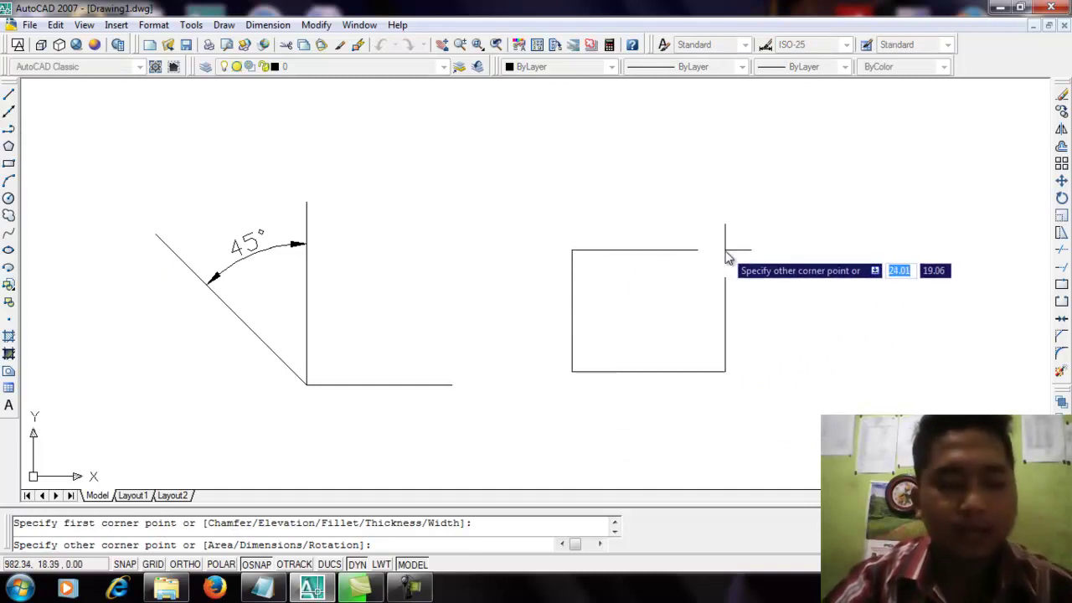
type("@20")
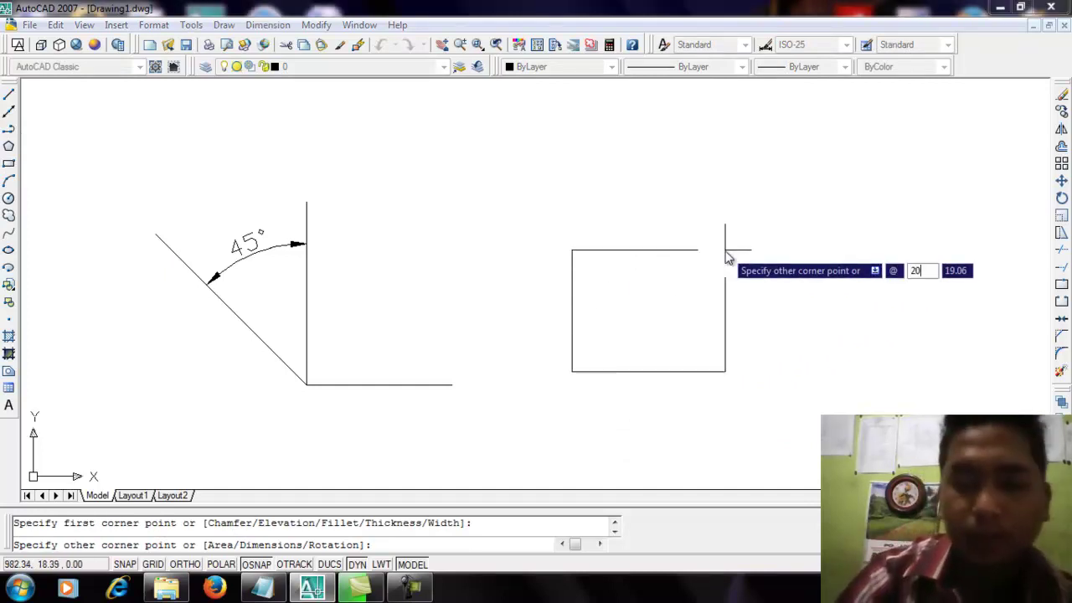
key("Tab")
type("20")
key("Return")
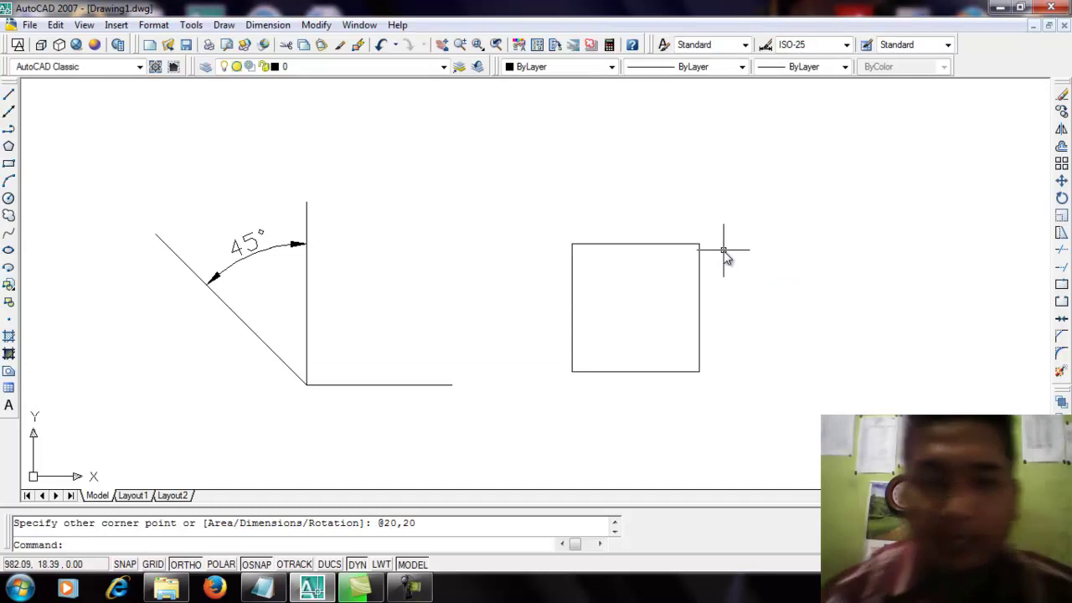
Add linear dimensions for the new square's width above it and its height on its right side.
scroll(725, 251, "up", 4)
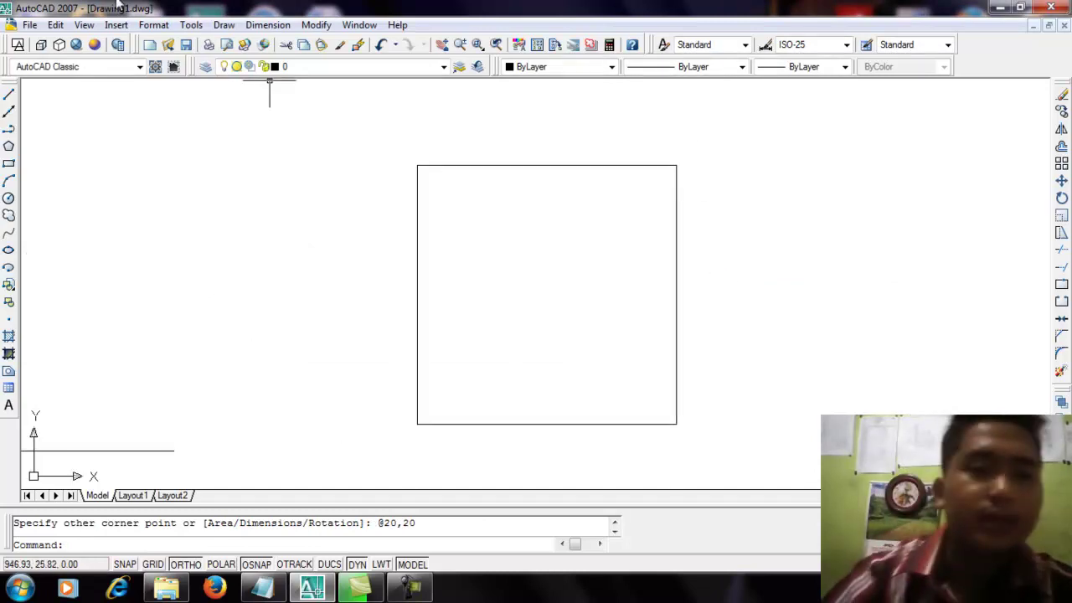
left_click(279, 24)
left_click(270, 66)
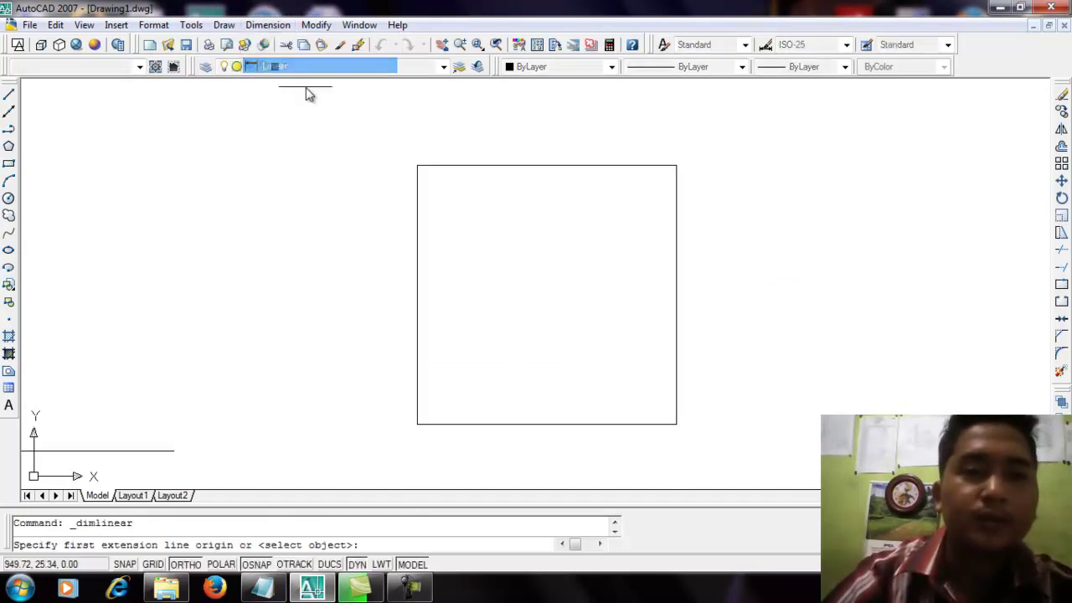
left_click(418, 166)
left_click(676, 166)
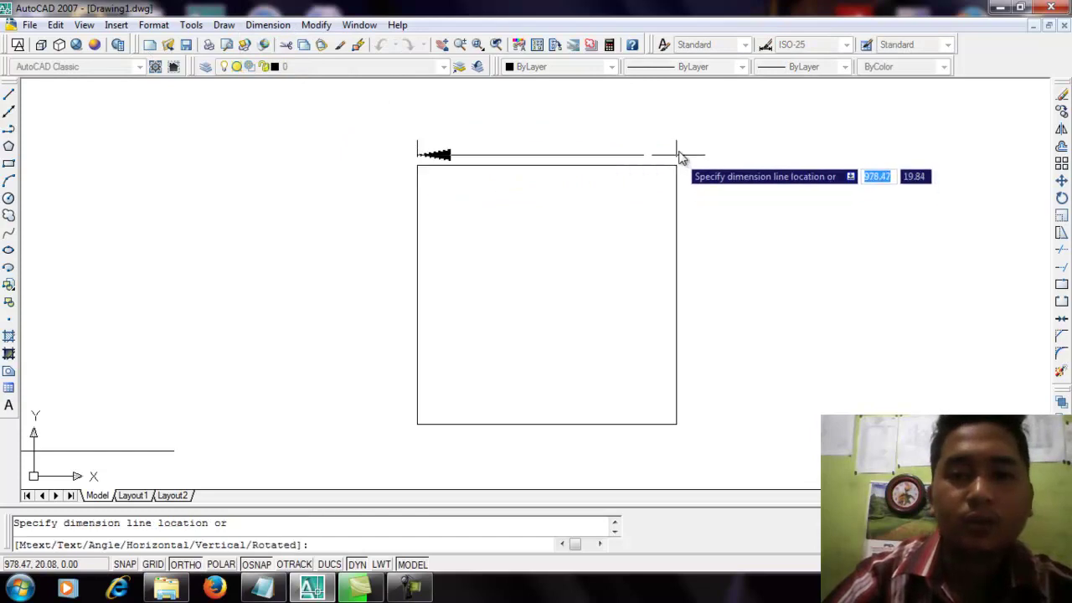
left_click(678, 130)
key("Return")
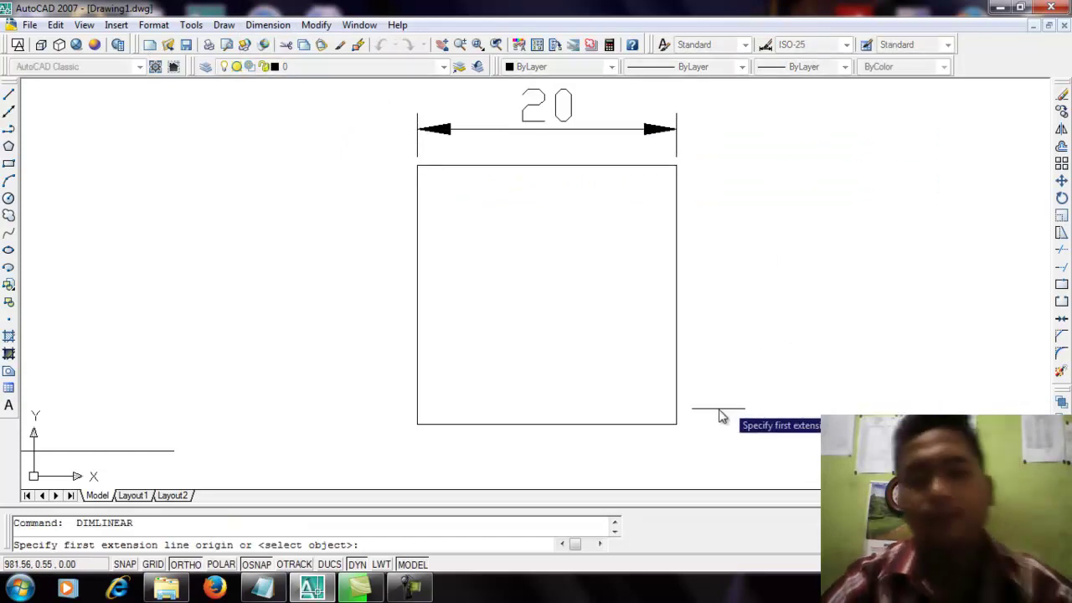
left_click(677, 424)
left_click(678, 167)
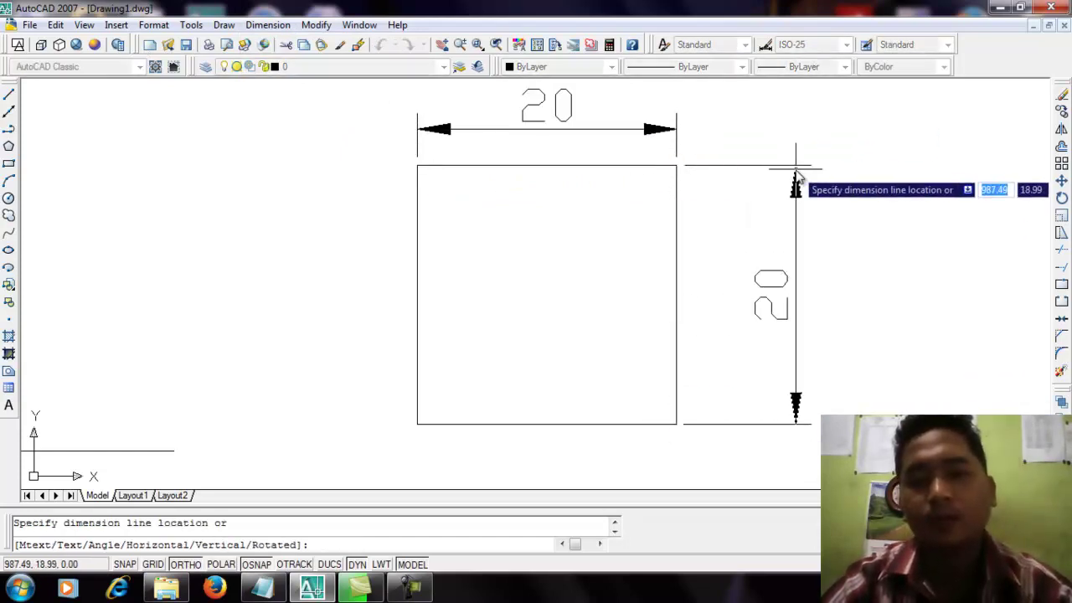
left_click(796, 176)
middle_click_drag(766, 217, 774, 250)
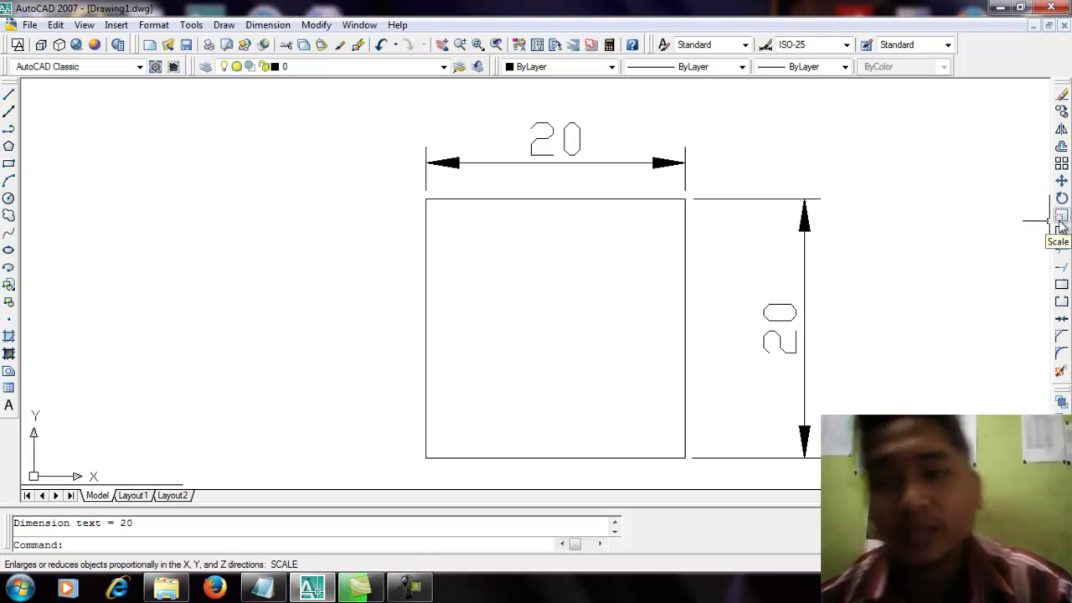
left_click(1060, 222)
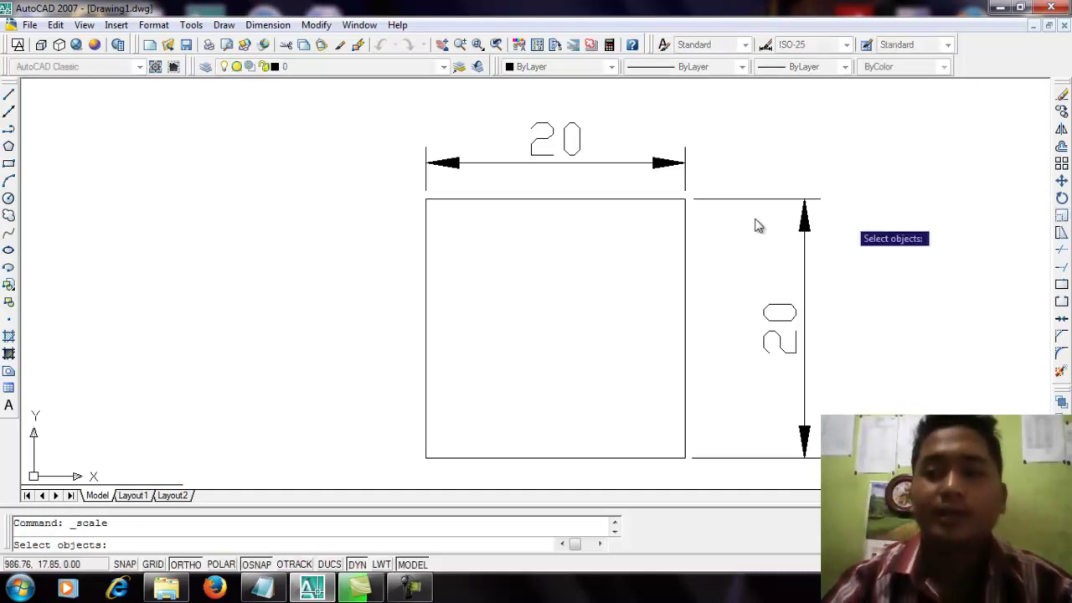
left_click(706, 105)
left_click(488, 377)
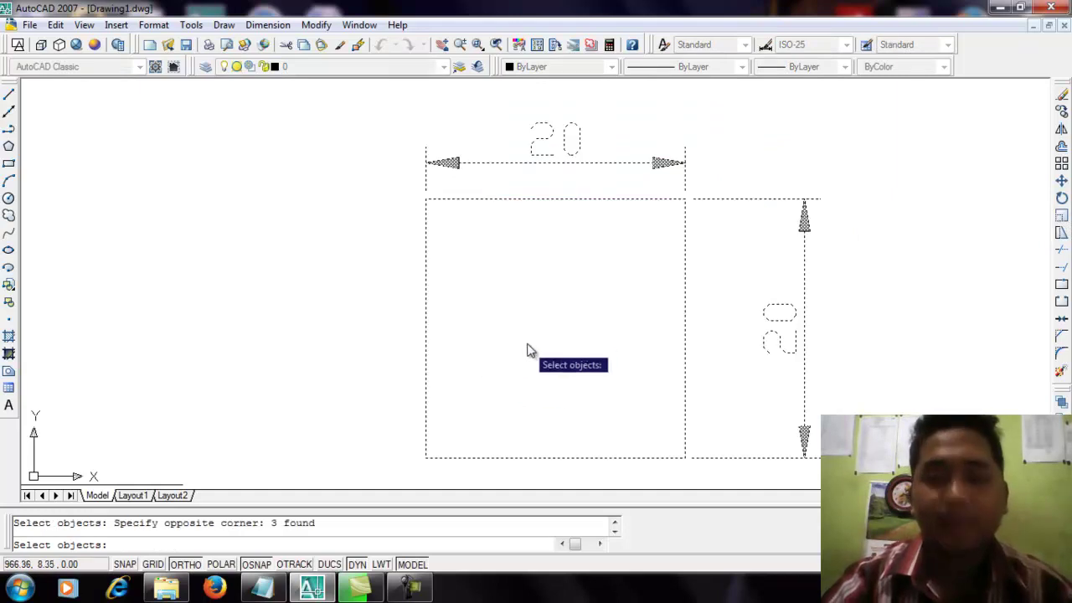
key("Return")
left_click(548, 322)
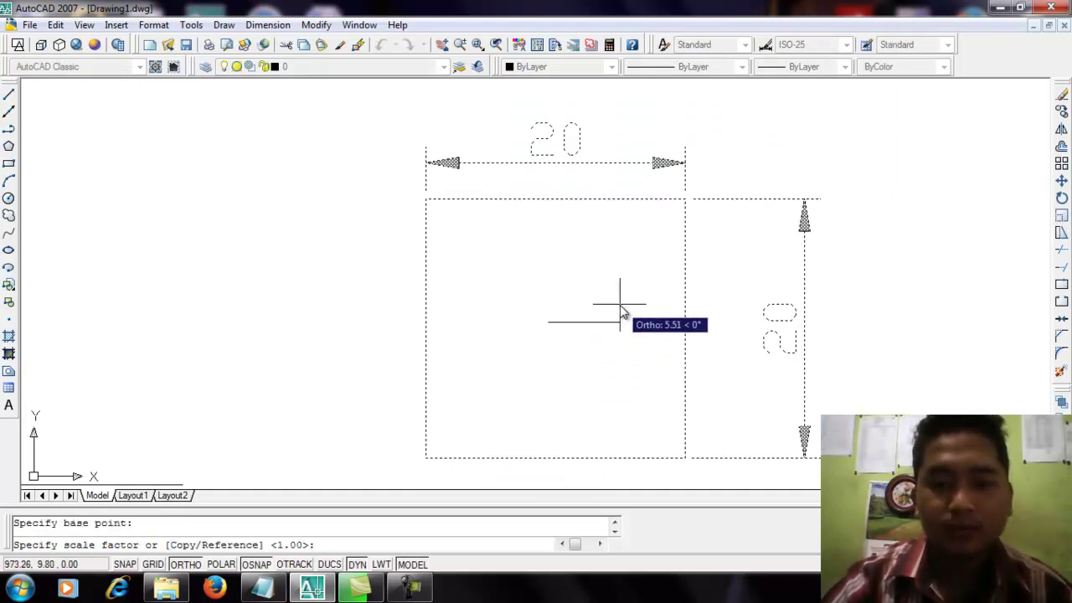
key("Escape")
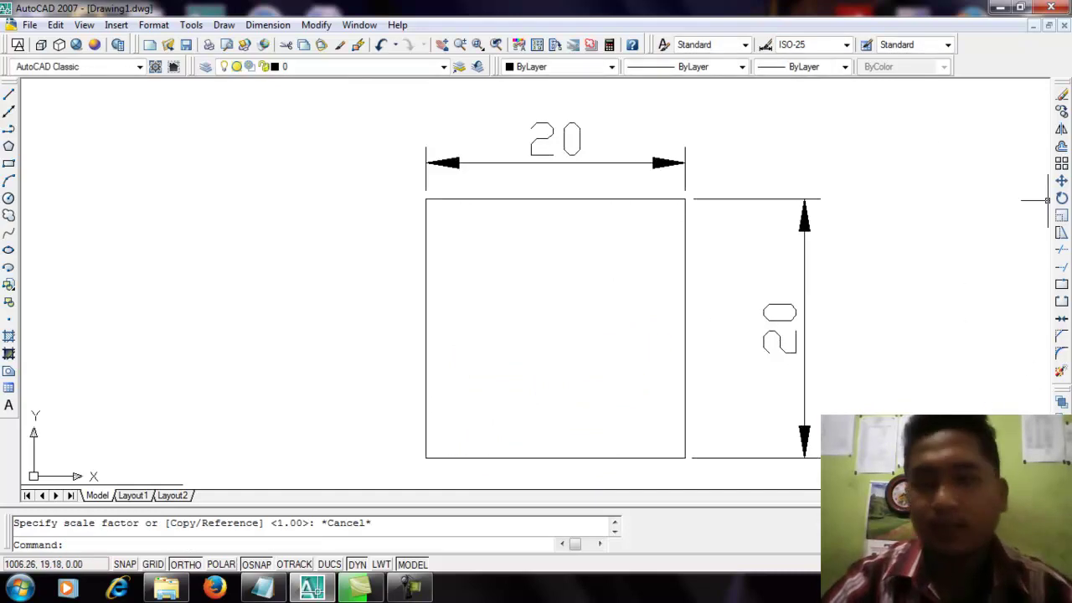
Scale the square together with its two dimensions by a factor of 2, using the square's lower-left corner as base point.
left_click(1061, 215)
left_click(821, 139)
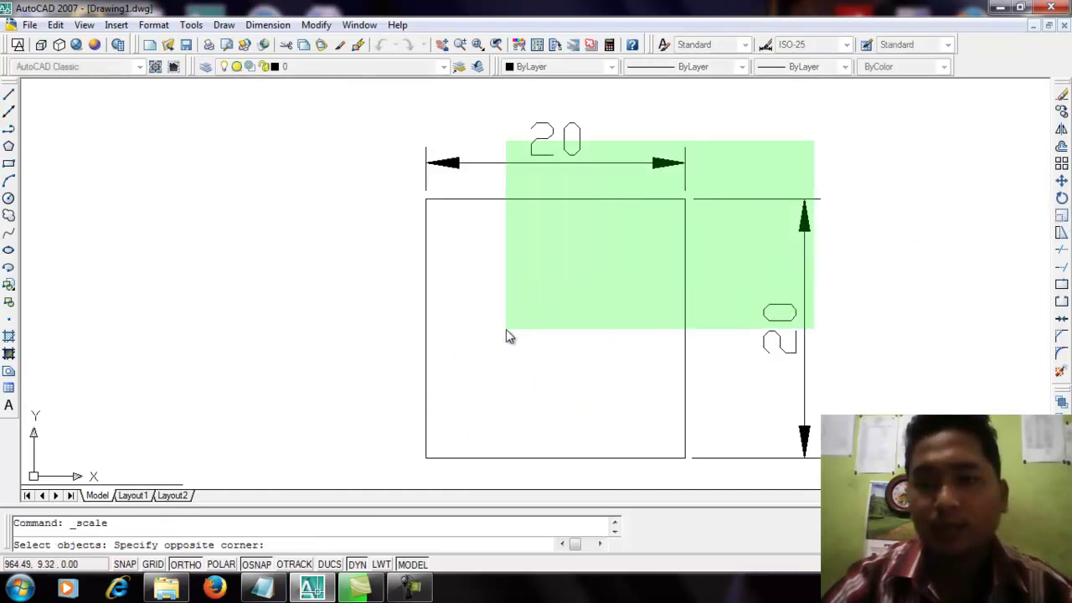
left_click(506, 332)
key("Return")
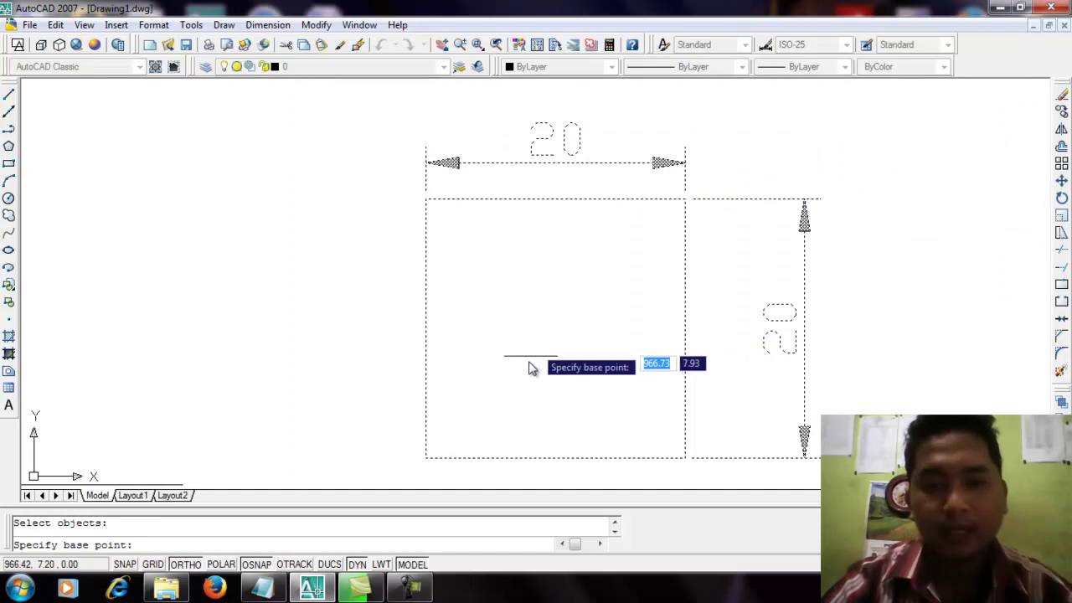
left_click(427, 458)
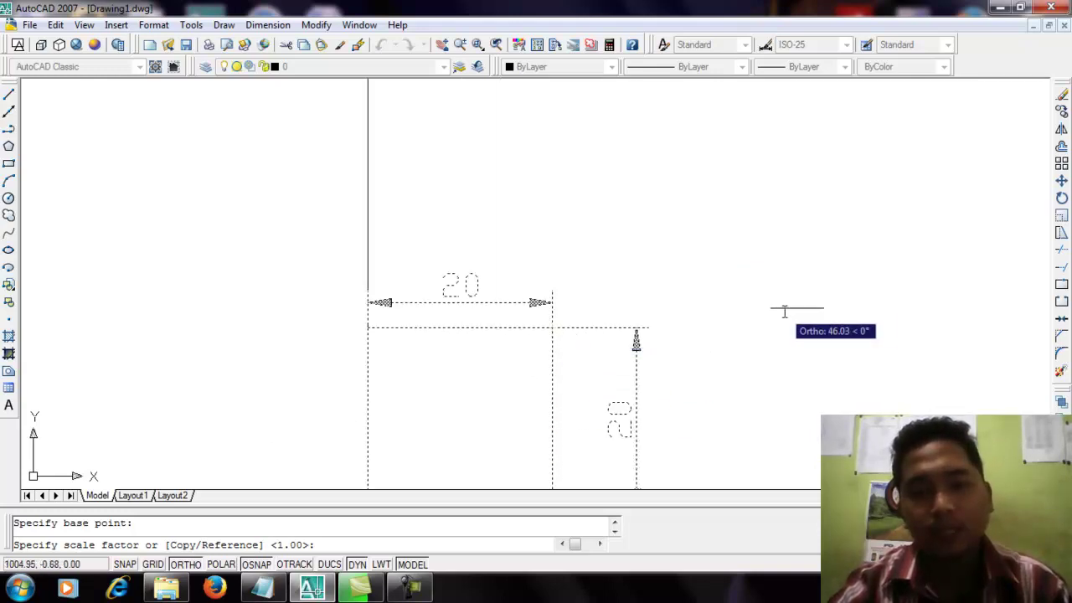
scroll(775, 306, "down", 3)
mouse_move(773, 306)
middle_mouse_down()
mouse_move(785, 277)
mouse_move(622, 282)
middle_mouse_up()
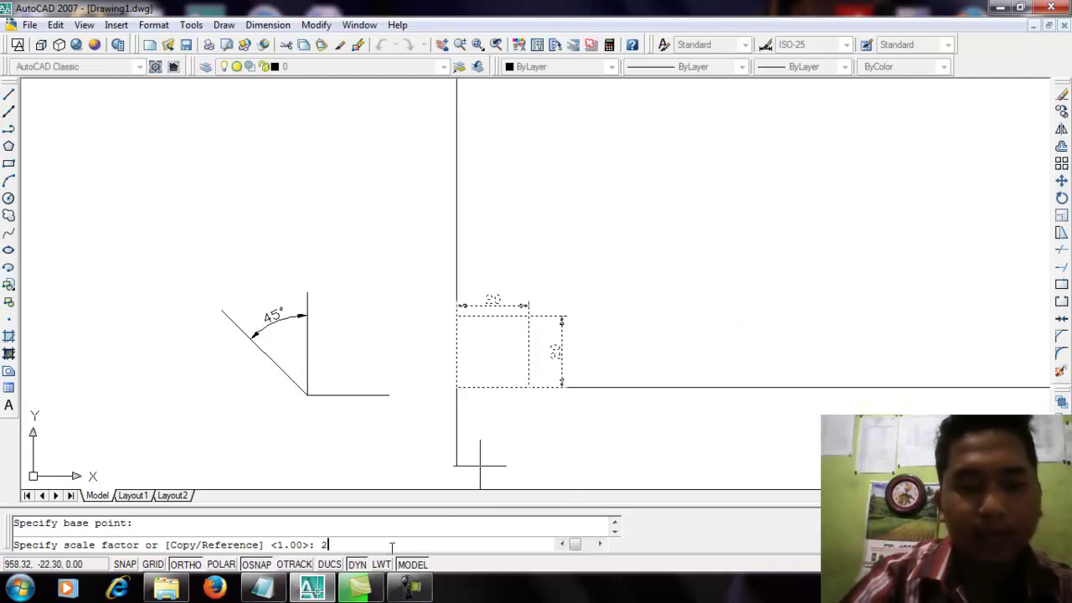
key("Return")
left_click(526, 218)
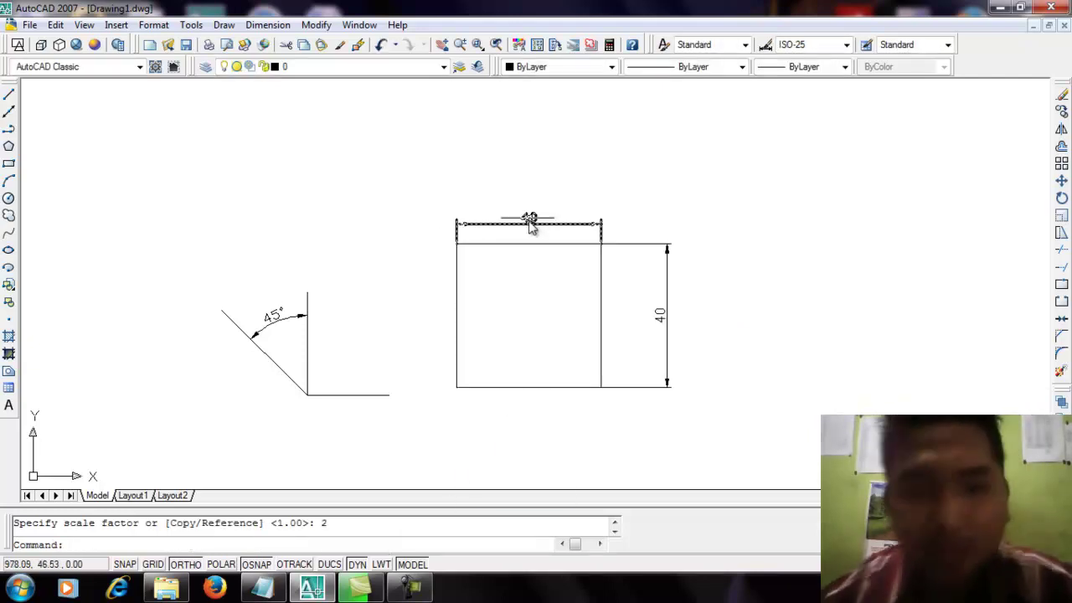
scroll(526, 218, "up", 2)
key("Escape")
scroll(528, 219, "up", 1)
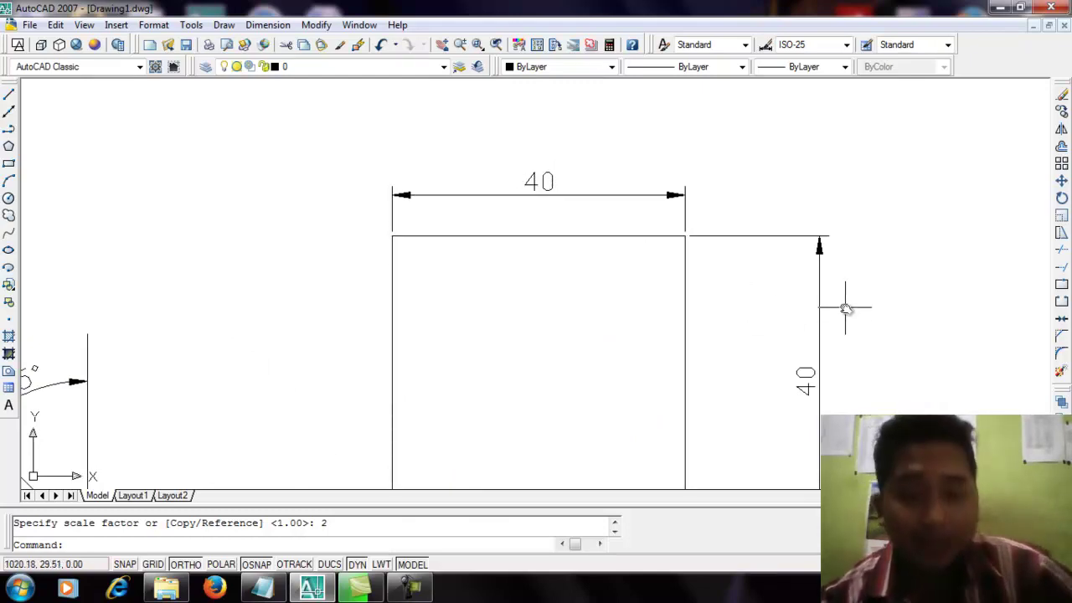
scroll(845, 303, "down", 3)
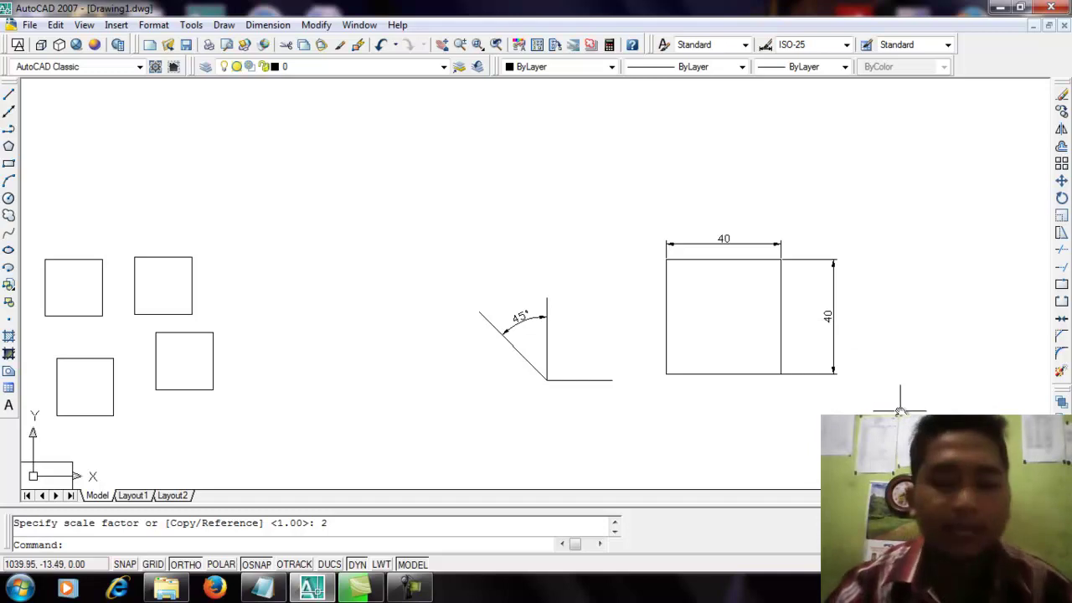
Undo the enlargement of the square and its dimensions.
key("ctrl+z")
key("ctrl+z")
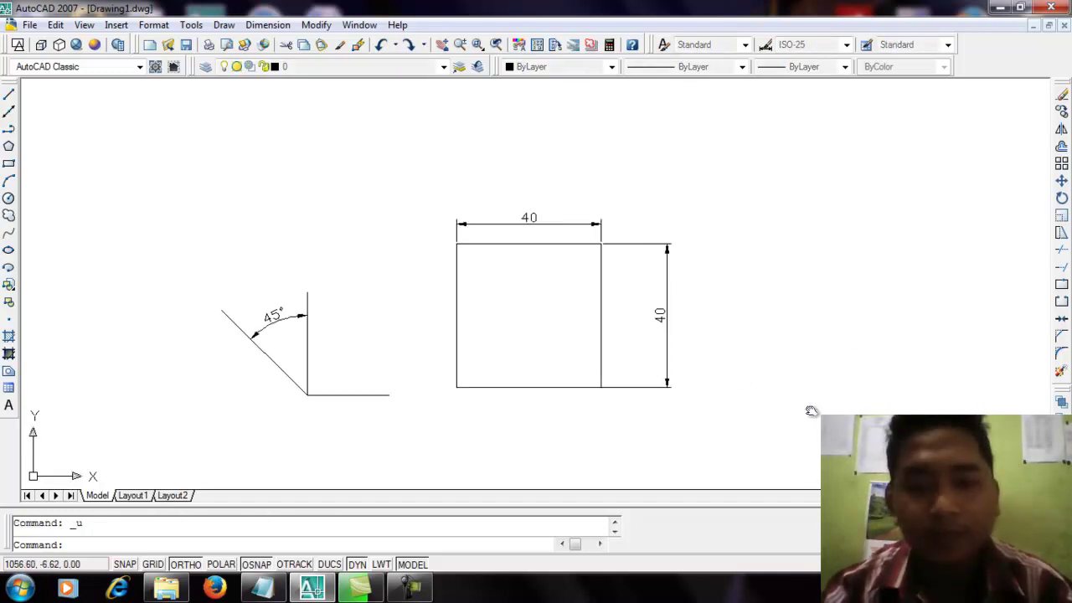
key("ctrl+z")
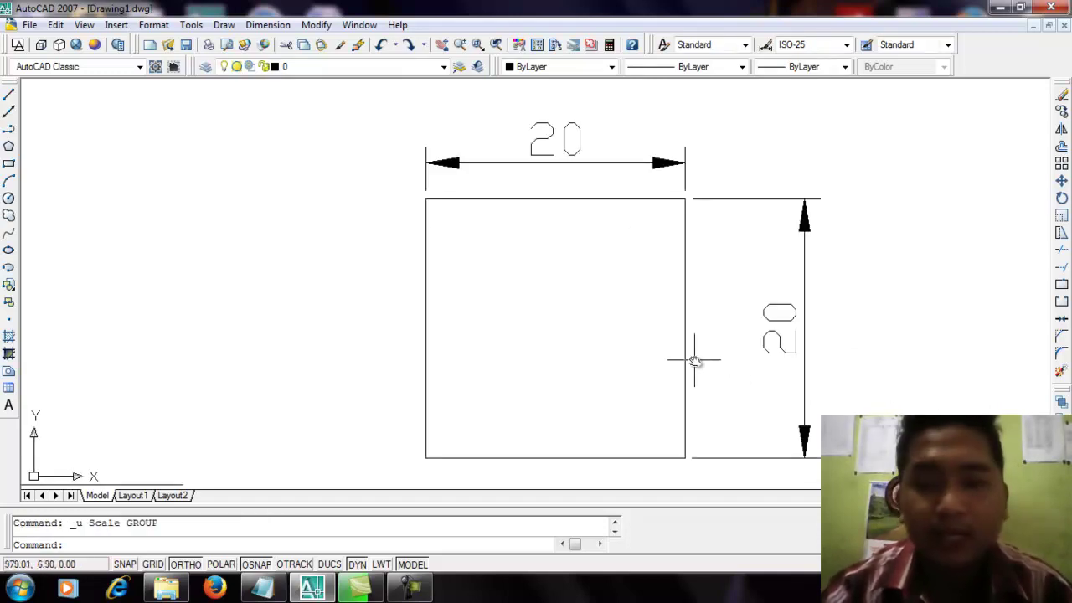
middle_click_drag(708, 347, 730, 342)
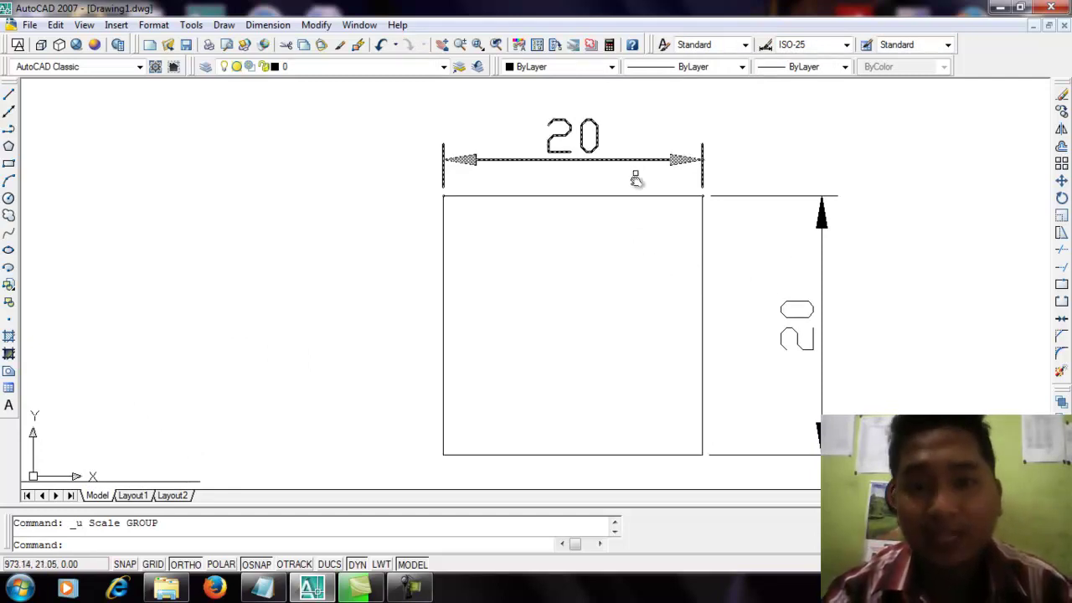
mouse_move(610, 254)
middle_mouse_down()
mouse_move(567, 256)
mouse_move(611, 256)
middle_mouse_up()
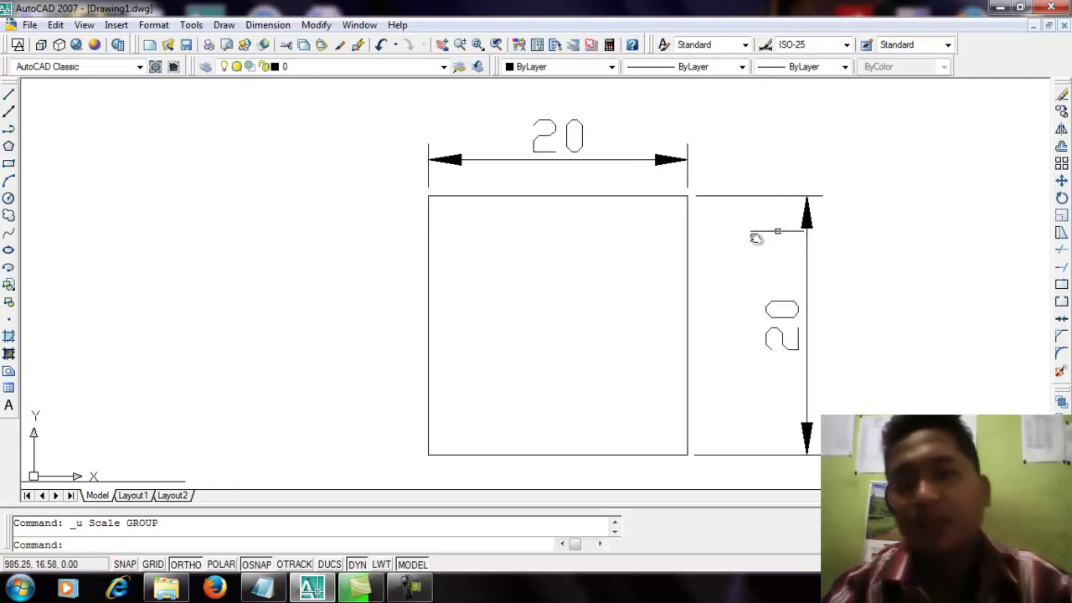
Scale the square together with its two dimensions by a factor of 0.5 from the square's lower-left corner.
left_click(1062, 218)
left_click(813, 101)
left_click(509, 346)
key("Return")
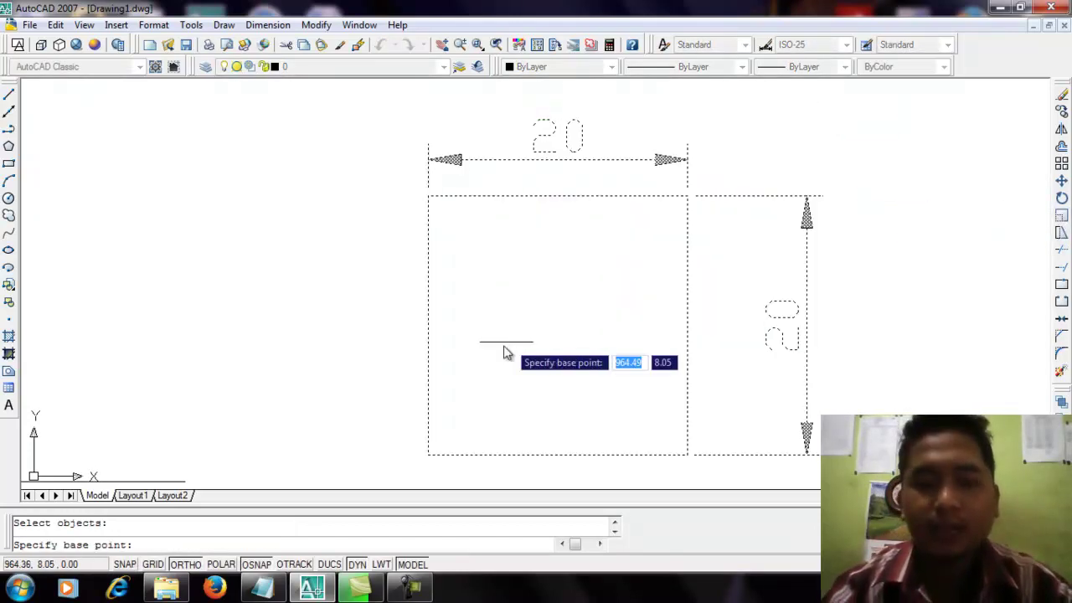
left_click(428, 454)
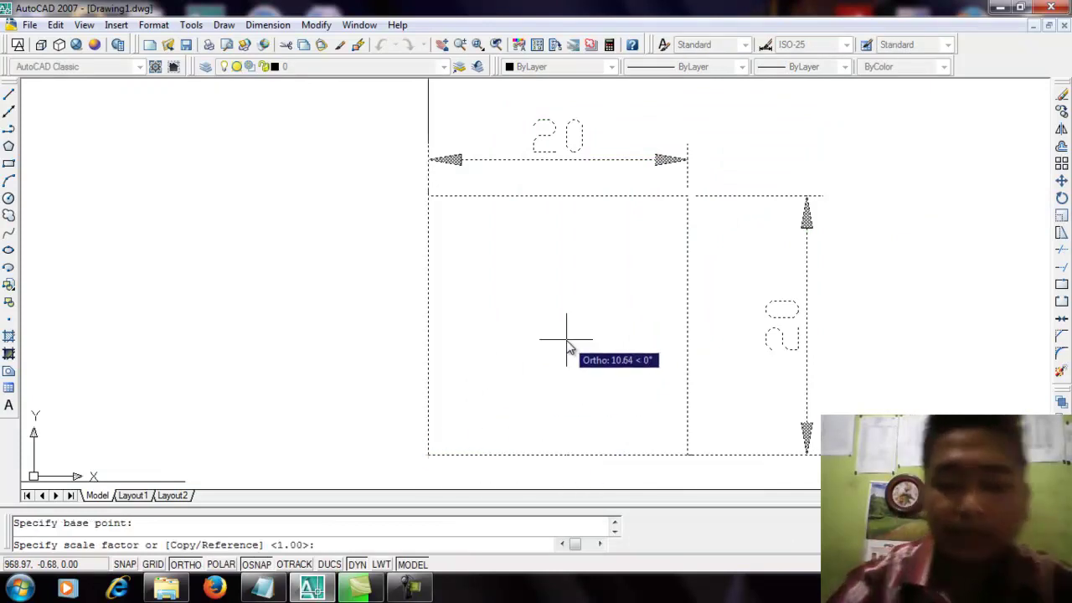
type("0.5")
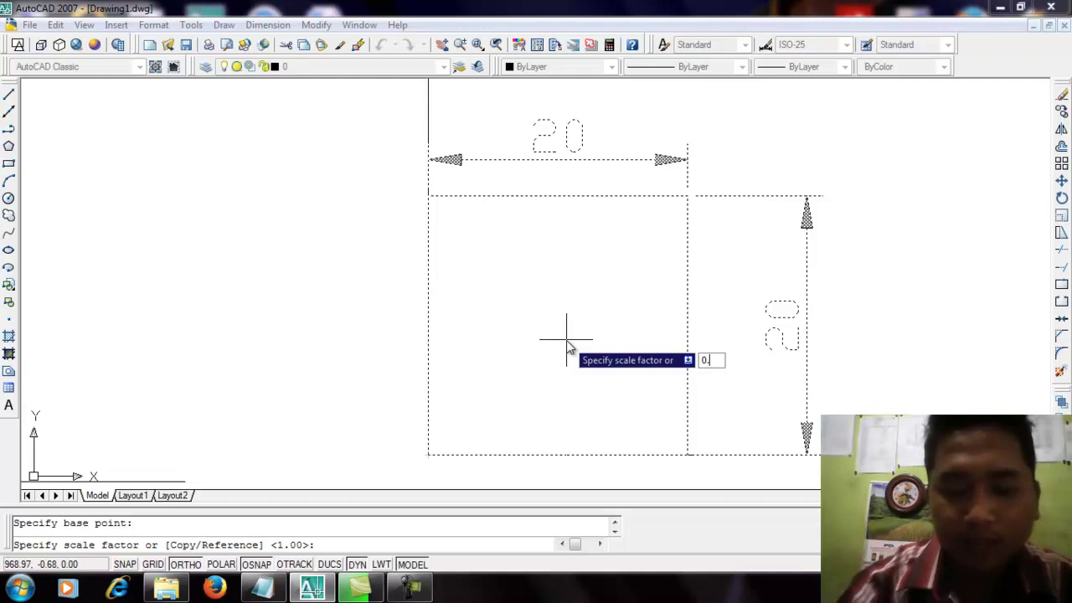
key("Return")
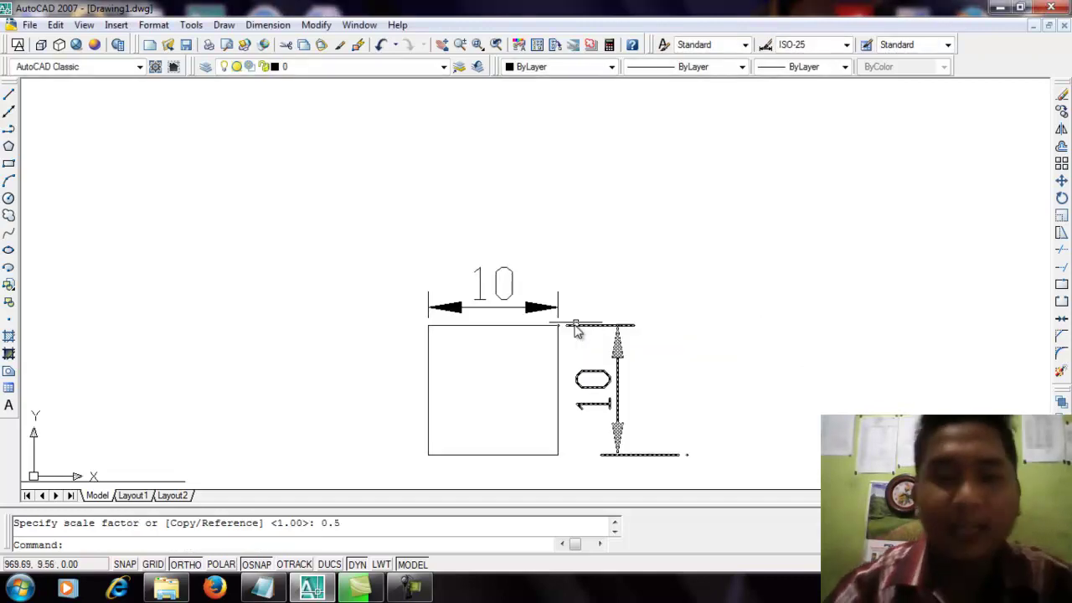
scroll(539, 345, "up", 2)
middle_click_drag(539, 349, 645, 213)
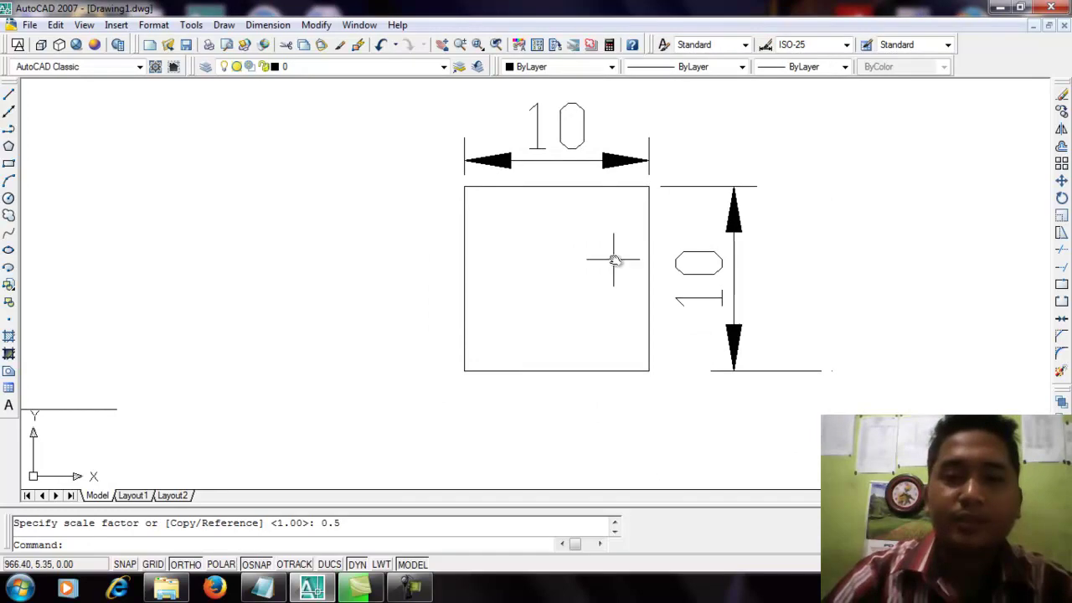
middle_click_drag(617, 256, 645, 258)
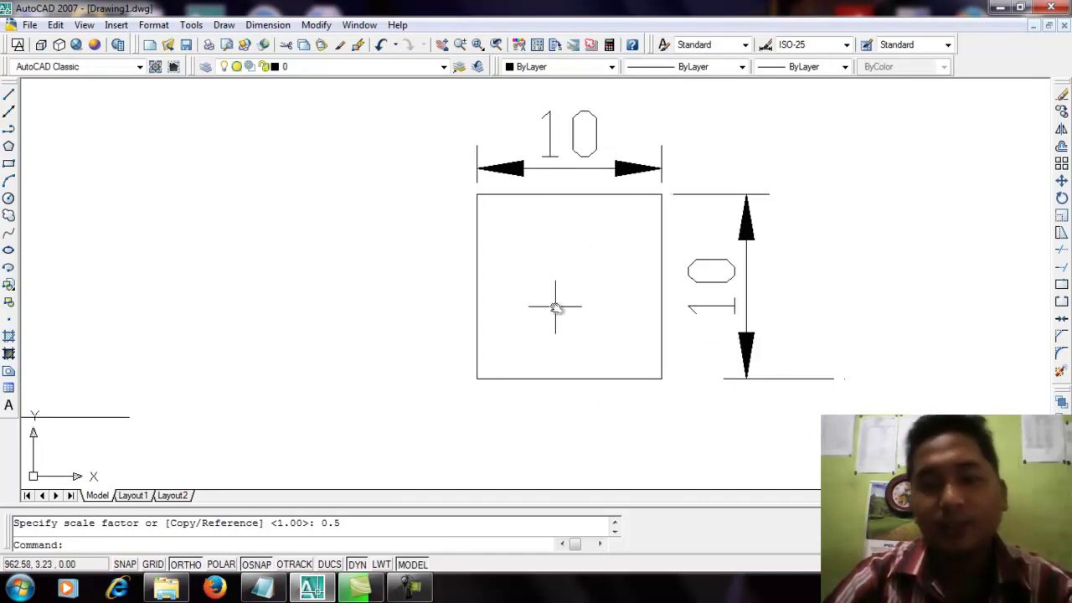
scroll(705, 284, "down", 2)
middle_click_drag(664, 323, 629, 335)
middle_click_drag(512, 348, 597, 345)
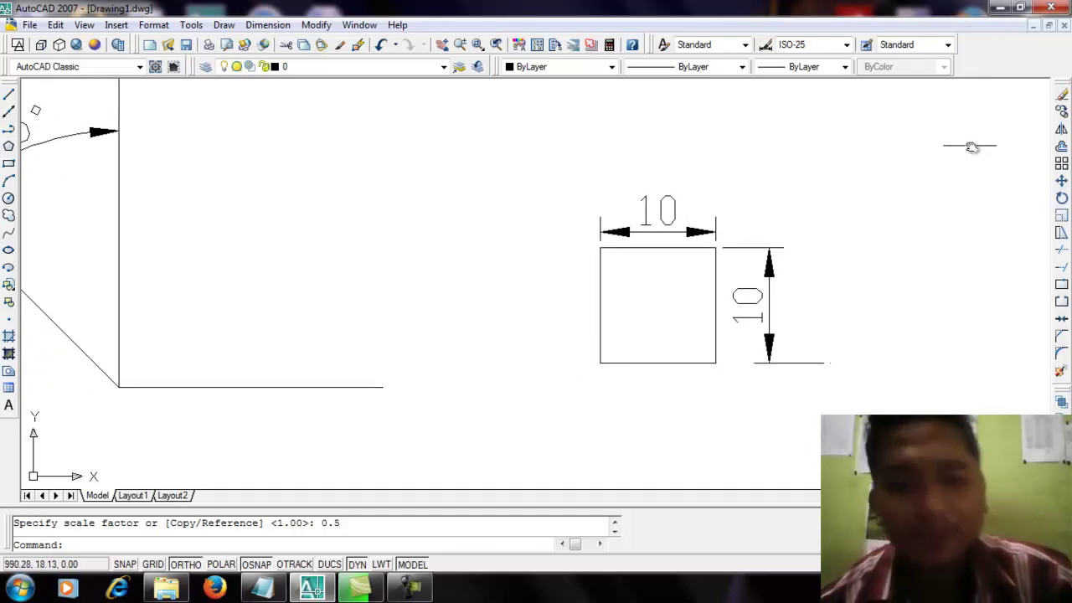
Minimize AutoCAD and switch to the Notepad window with the YouTube channel and blog information.
left_click(1000, 7)
left_click(263, 586)
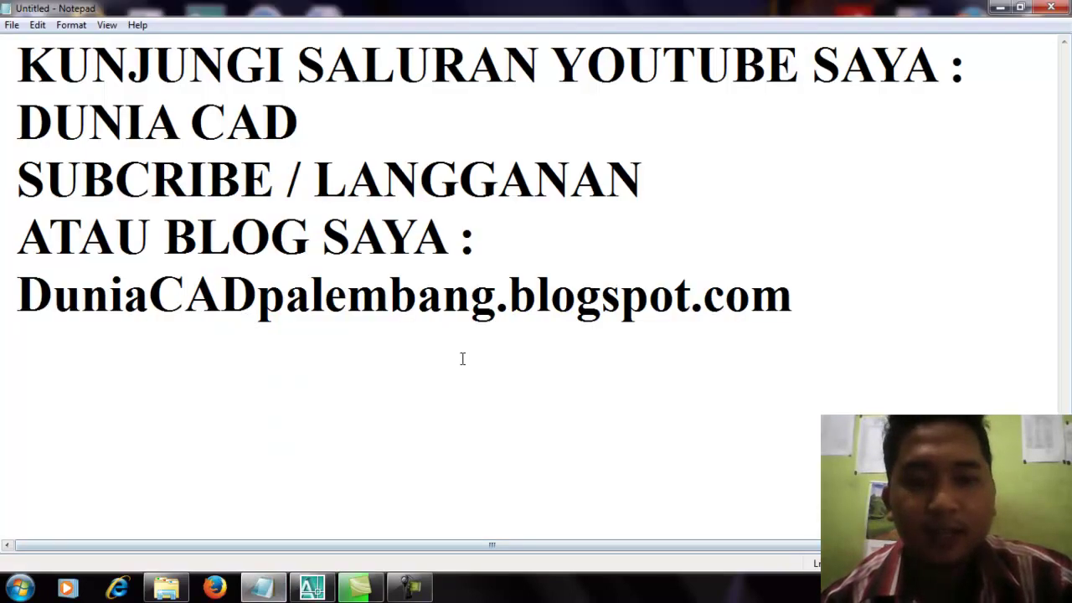